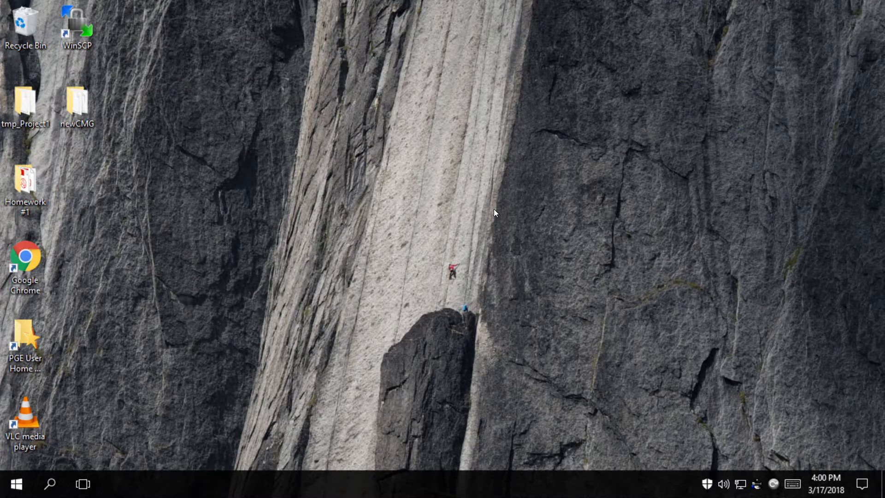
Start CMG Launcher 2014.10, import the 2014 General release icons, and launch Builder 2014.10
{"action": "left_click", "coordinate": [11, 494]}
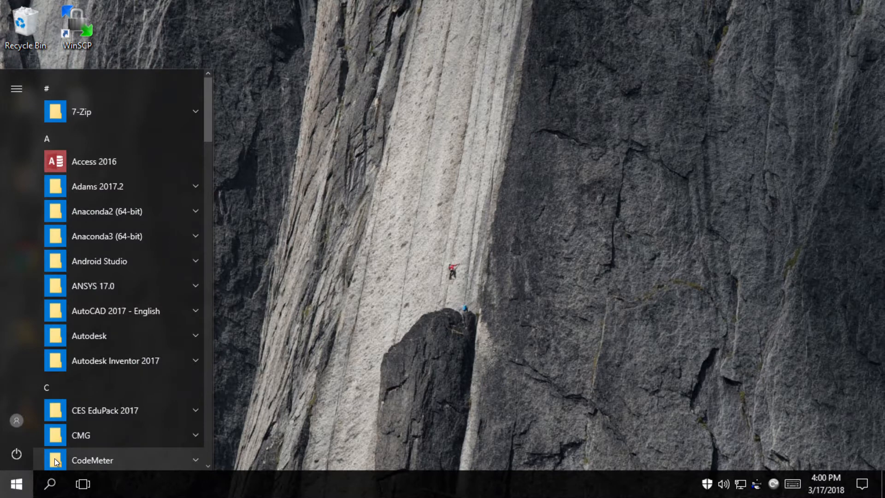
{"action": "type", "text": "cmg"}
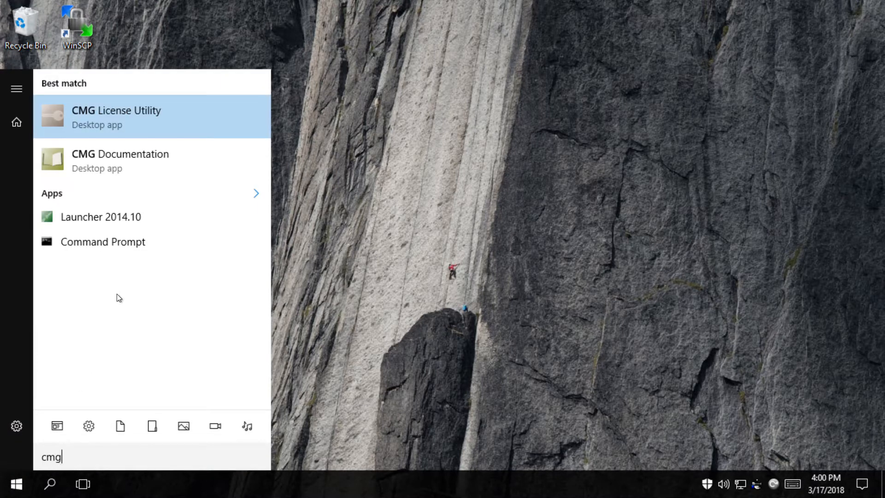
{"action": "left_click", "coordinate": [115, 215]}
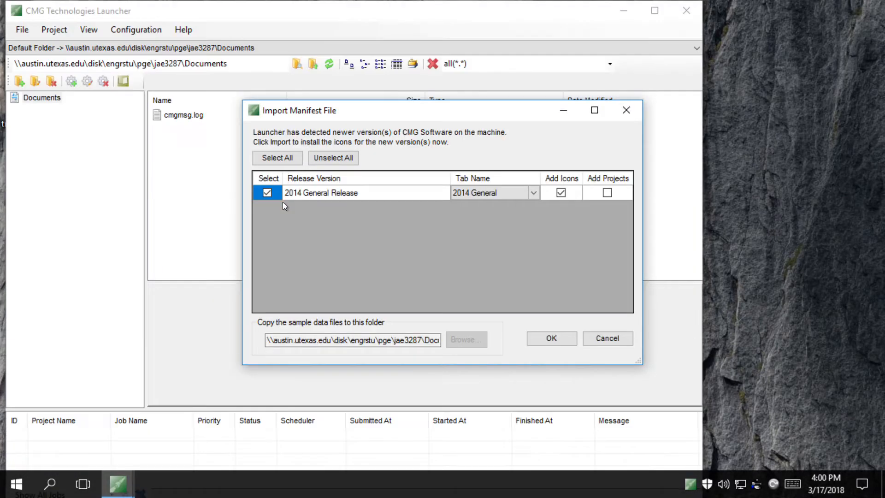
{"action": "left_click", "coordinate": [563, 341]}
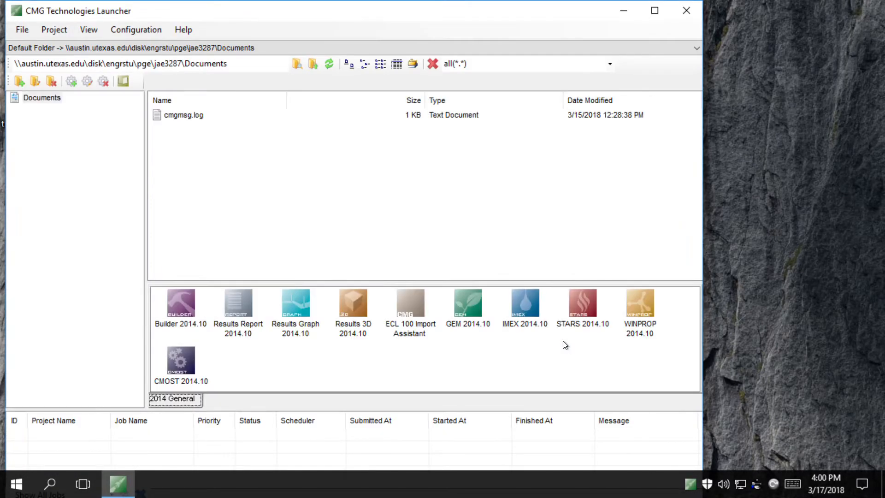
{"action": "double_click", "coordinate": [181, 311]}
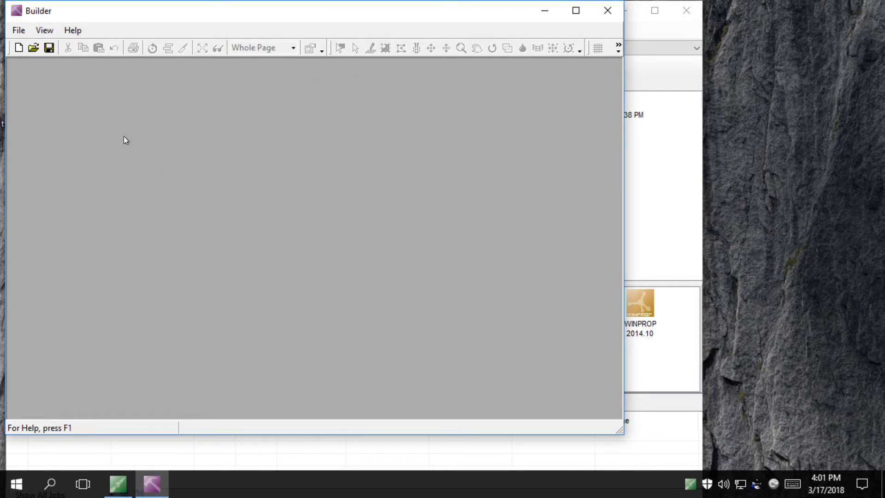
Create a new IMEX dataset in Field units and accept the simulator settings
{"action": "left_click", "coordinate": [19, 49]}
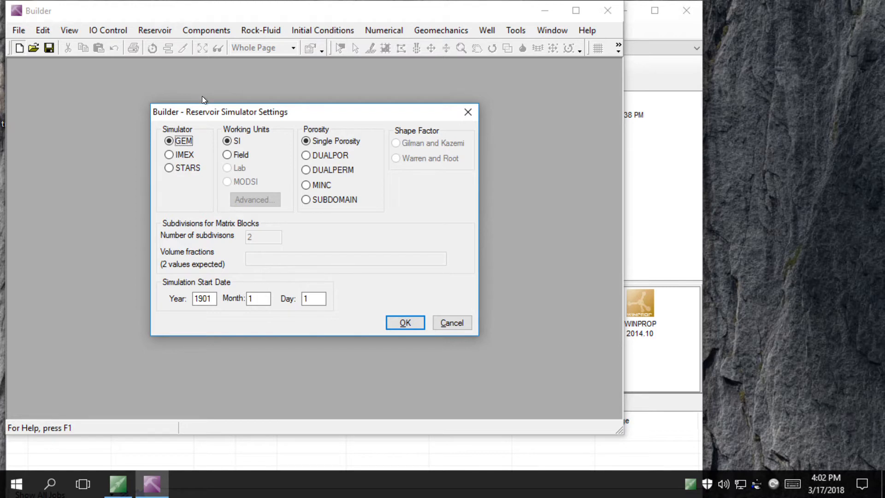
{"action": "left_click", "coordinate": [174, 156]}
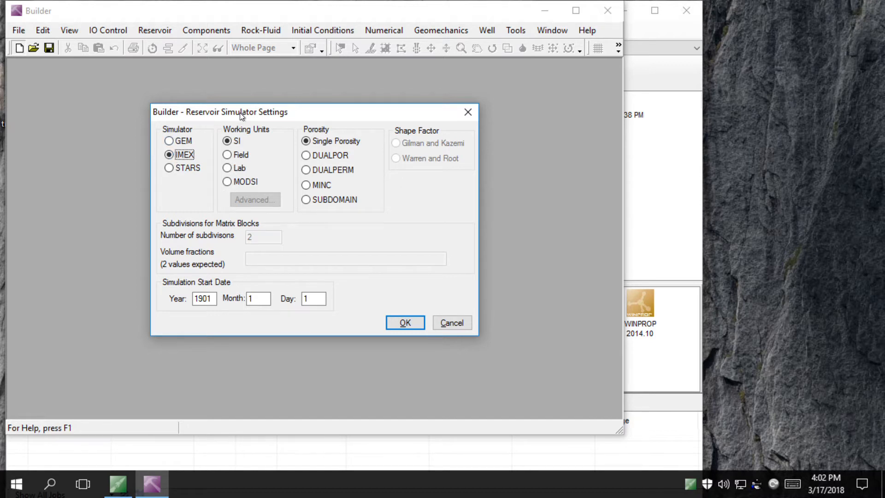
{"action": "left_click", "coordinate": [232, 155]}
{"action": "left_click", "coordinate": [399, 326]}
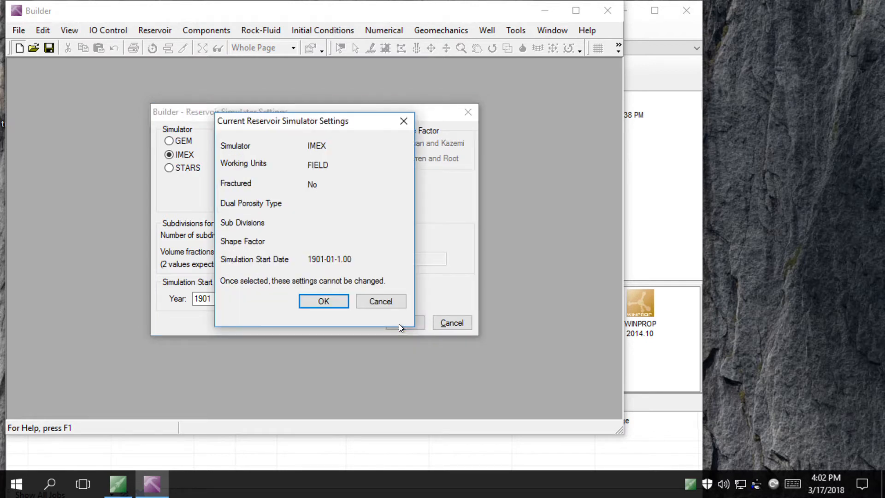
{"action": "left_click", "coordinate": [323, 301]}
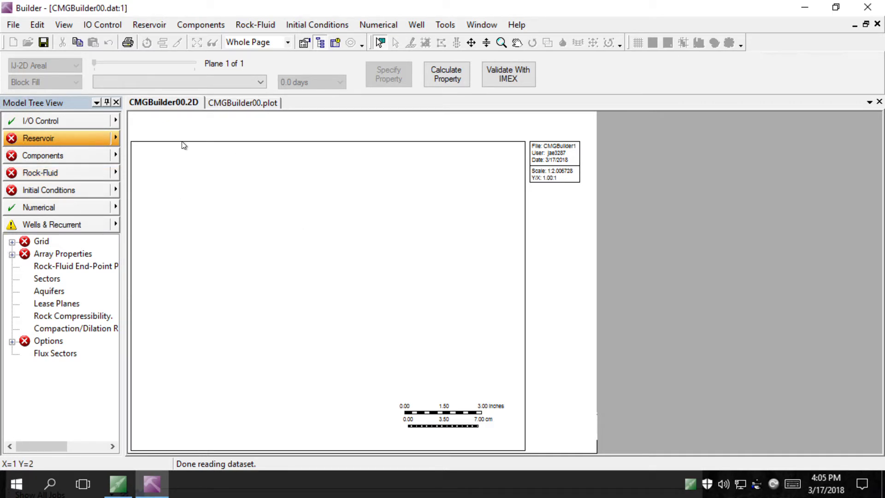
Build an 80×75×1 Cartesian grid with I widths 80*75 and J widths 75*100
{"action": "left_click", "coordinate": [116, 140]}
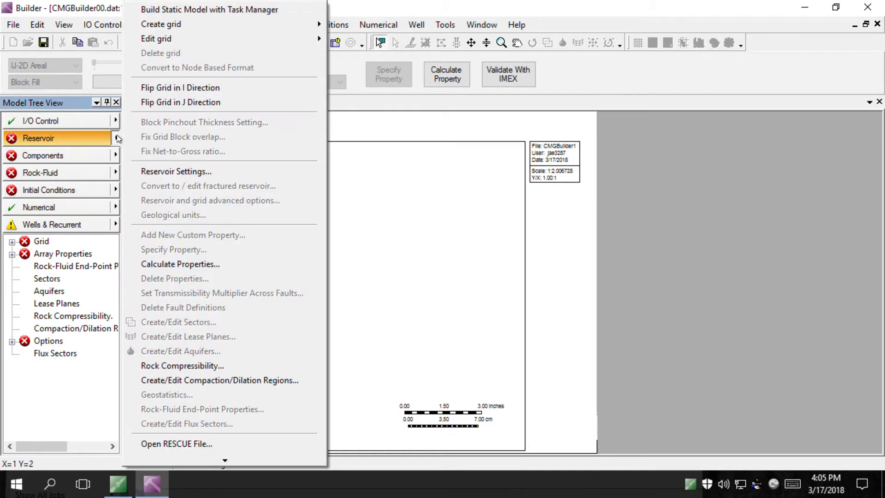
{"action": "mouse_move", "coordinate": [214, 21]}
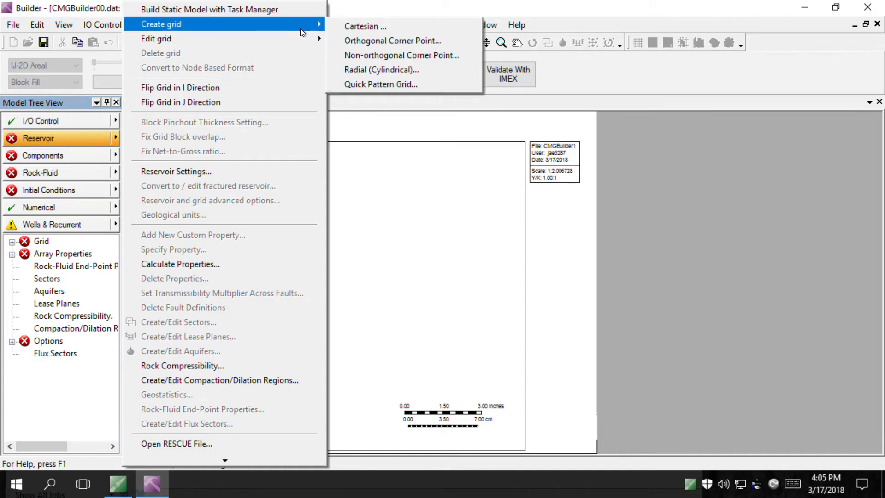
{"action": "left_click", "coordinate": [358, 26]}
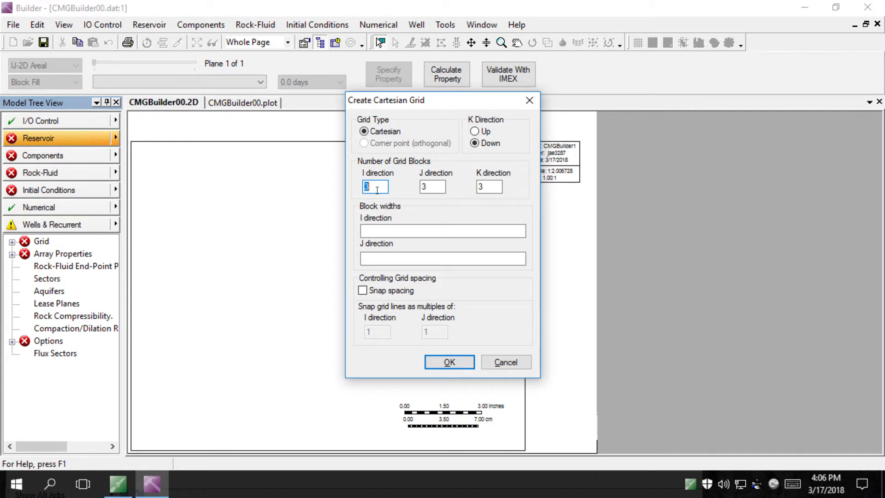
{"action": "type", "text": "80"}
{"action": "key", "text": "Tab"}
{"action": "type", "text": "75"}
{"action": "key", "text": "Tab"}
{"action": "type", "text": "1"}
{"action": "key", "text": "Tab"}
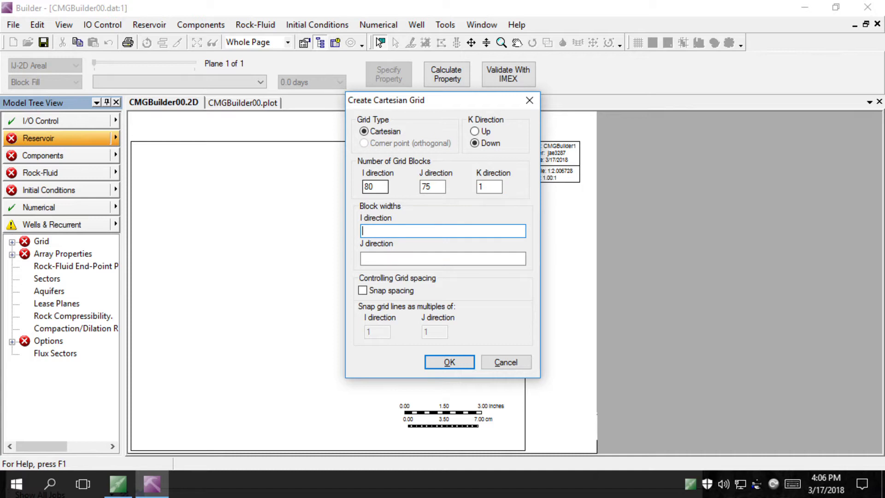
{"action": "type", "text": "80*75"}
{"action": "key", "text": "Tab"}
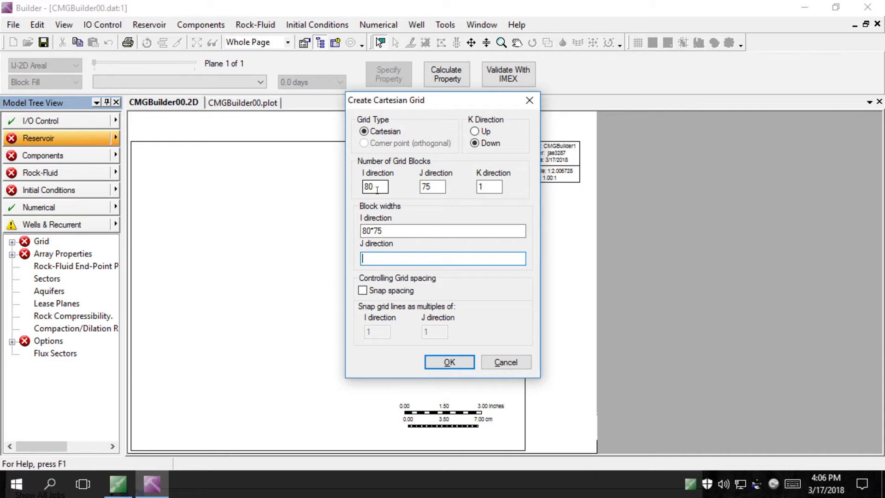
{"action": "type", "text": "75*100"}
{"action": "left_click", "coordinate": [448, 361]}
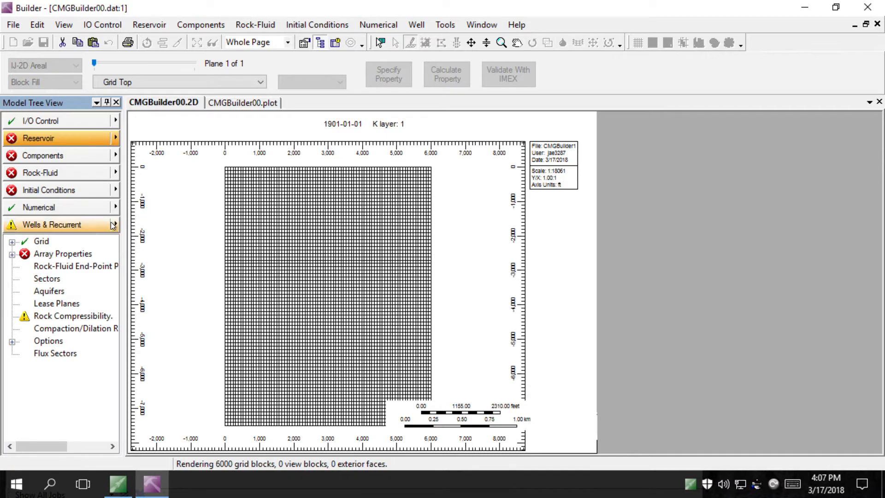
Open the General Property Specification table via Array Properties in the Model Tree
{"action": "left_click", "coordinate": [60, 259]}
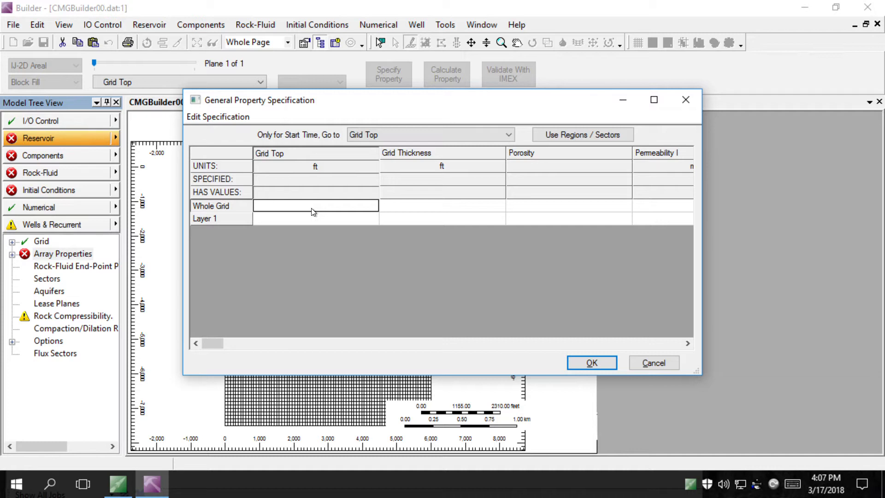
Set Grid Top to 1000 ft on Layer 1 instead of the whole grid
{"action": "type", "text": "1000"}
{"action": "key", "text": "BackSpace"}
{"action": "key", "text": "BackSpace"}
{"action": "key", "text": "BackSpace"}
{"action": "key", "text": "BackSpace"}
{"action": "left_click", "coordinate": [324, 220]}
{"action": "type", "text": "1000"}
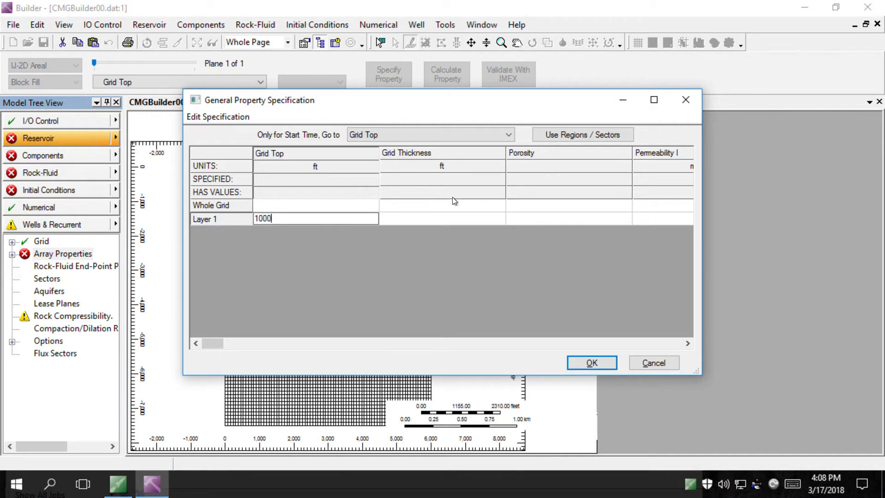
{"action": "left_click", "coordinate": [434, 209]}
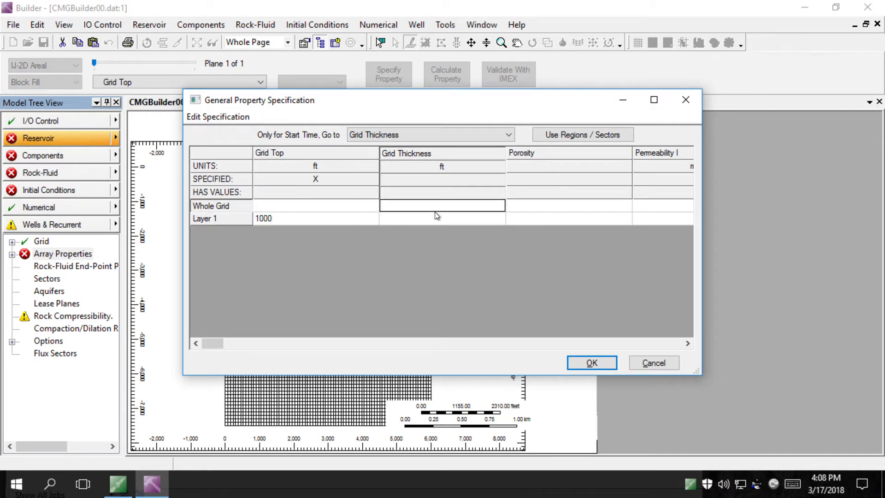
Enter whole-grid thickness 50 ft, porosity 0.2 and Permeability I 100 md
{"action": "type", "text": "50"}
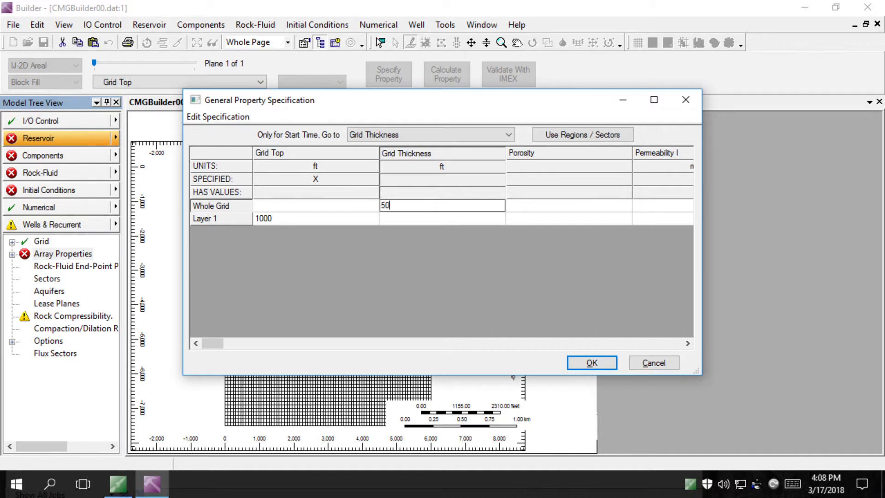
{"action": "left_click", "coordinate": [543, 210]}
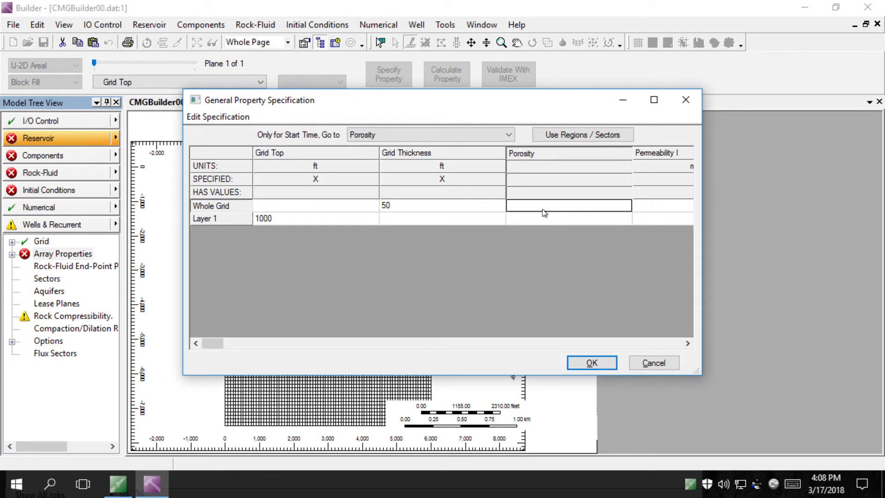
{"action": "type", "text": "0.2"}
{"action": "key", "text": "Return"}
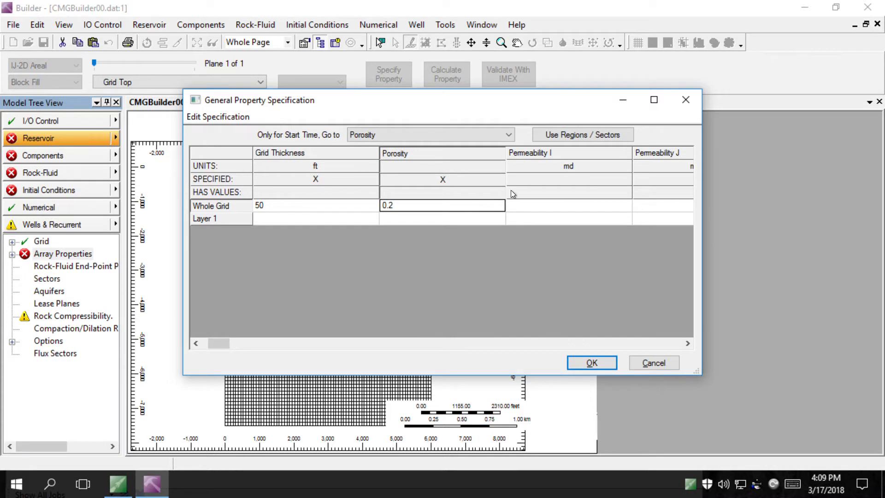
{"action": "left_click", "coordinate": [541, 205]}
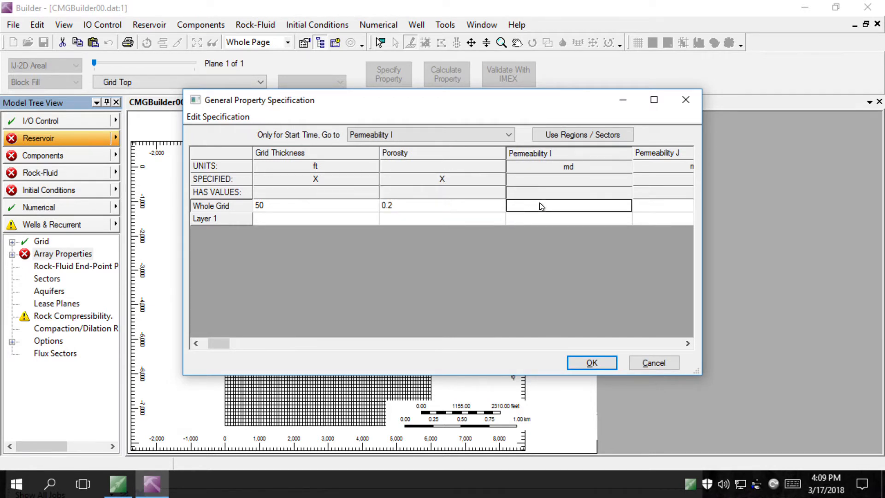
{"action": "type", "text": "100"}
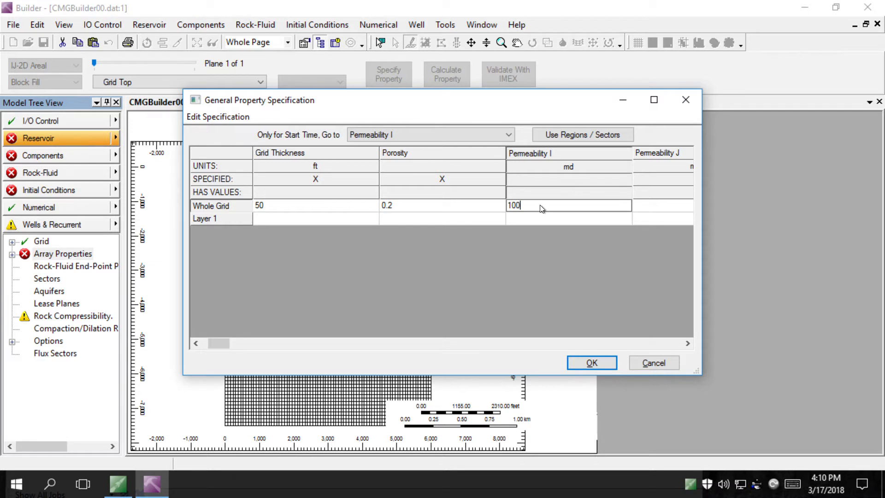
{"action": "key", "text": "Tab"}
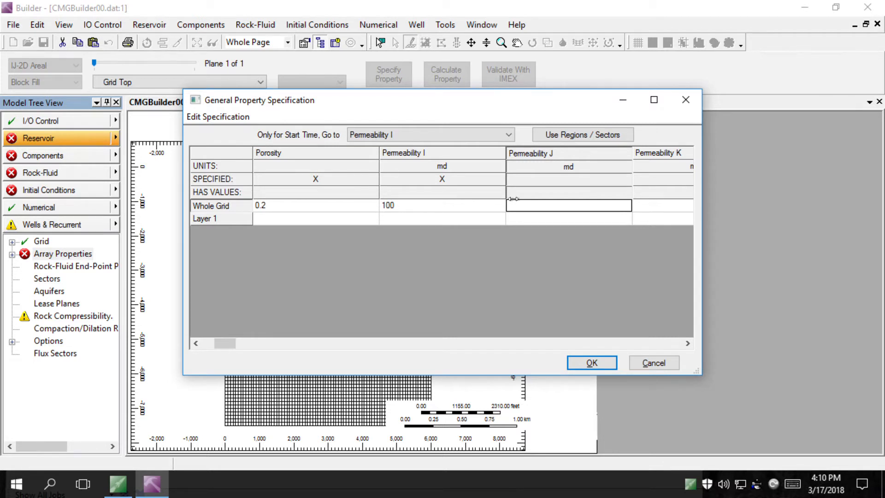
Specify whole-grid Permeability J as Permeability I multiplied by 0.15
{"action": "right_click", "coordinate": [545, 211]}
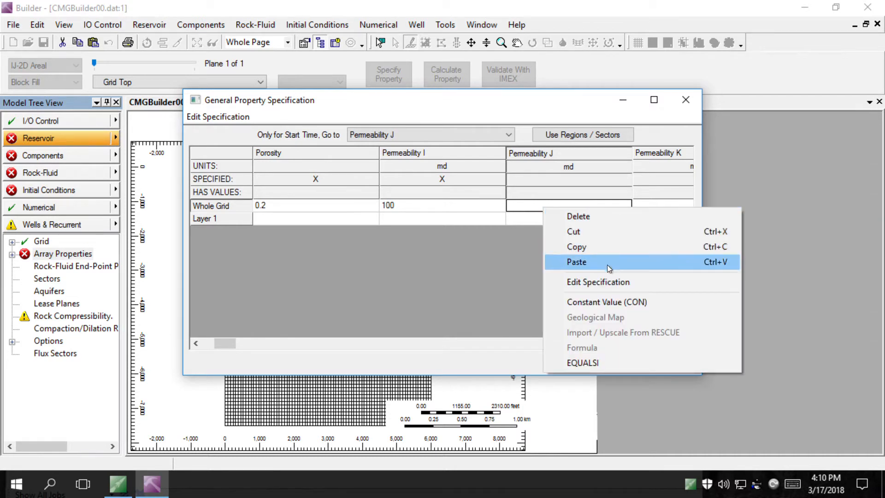
{"action": "left_click", "coordinate": [602, 282]}
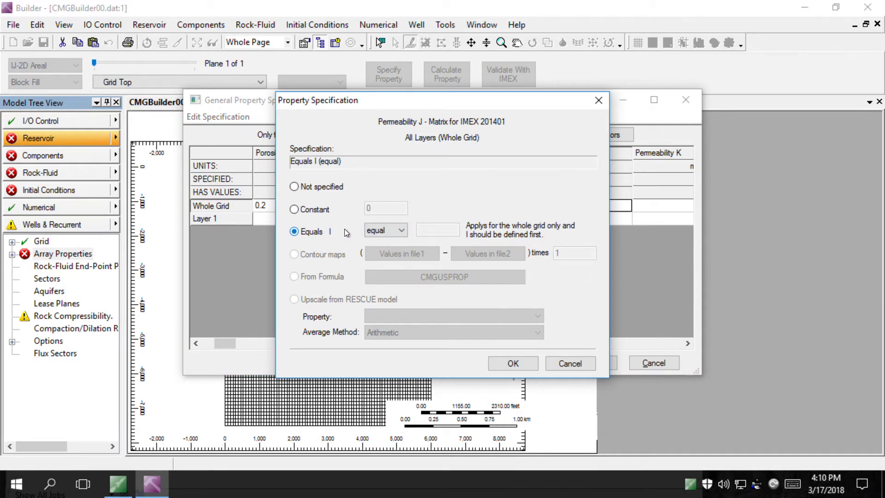
{"action": "left_click", "coordinate": [386, 231]}
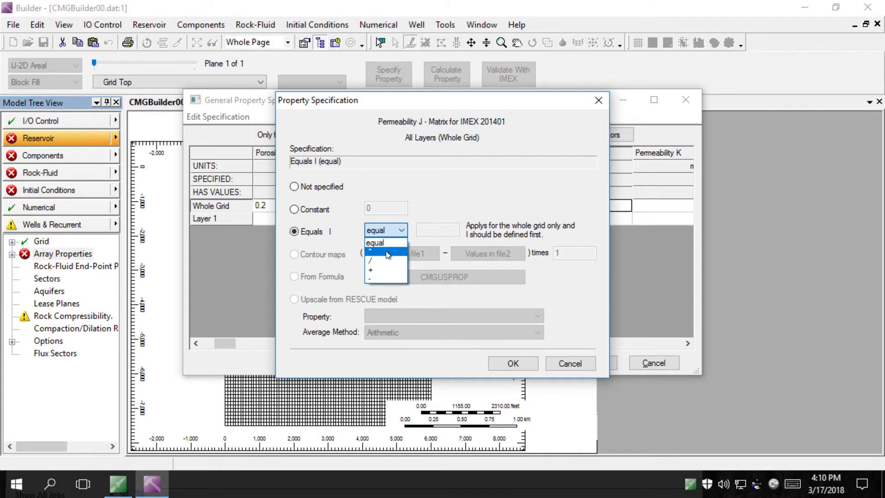
{"action": "left_click", "coordinate": [388, 251]}
{"action": "left_click", "coordinate": [436, 230]}
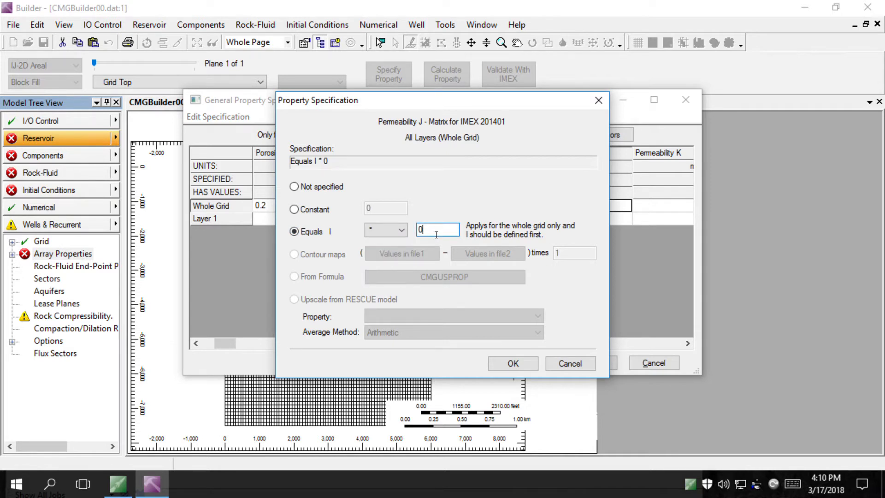
{"action": "type", "text": ".15"}
{"action": "left_click", "coordinate": [521, 358]}
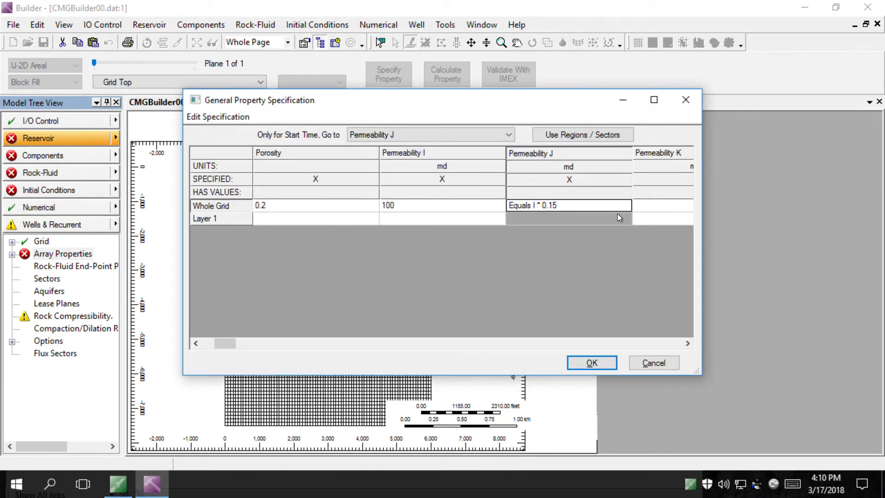
Set whole-grid Permeability K equal to Permeability I
{"action": "left_click", "coordinate": [646, 208]}
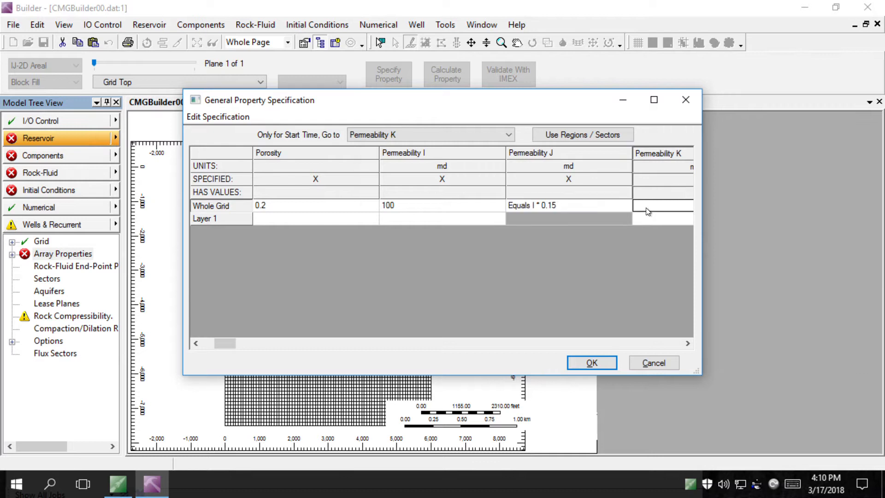
{"action": "key", "text": "Right"}
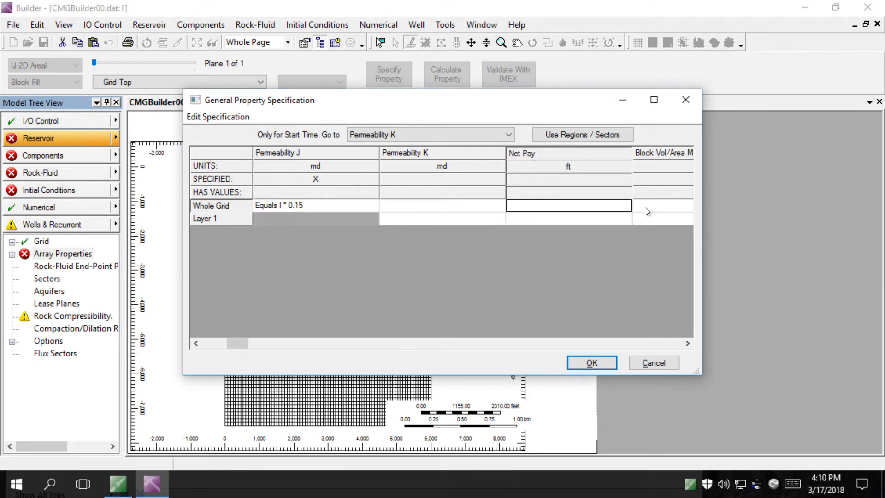
{"action": "key", "text": "Left"}
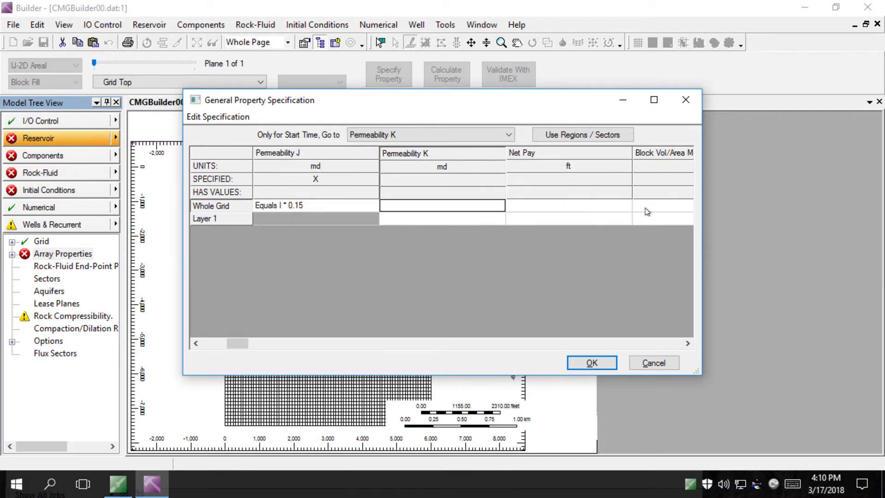
{"action": "right_click", "coordinate": [469, 206]}
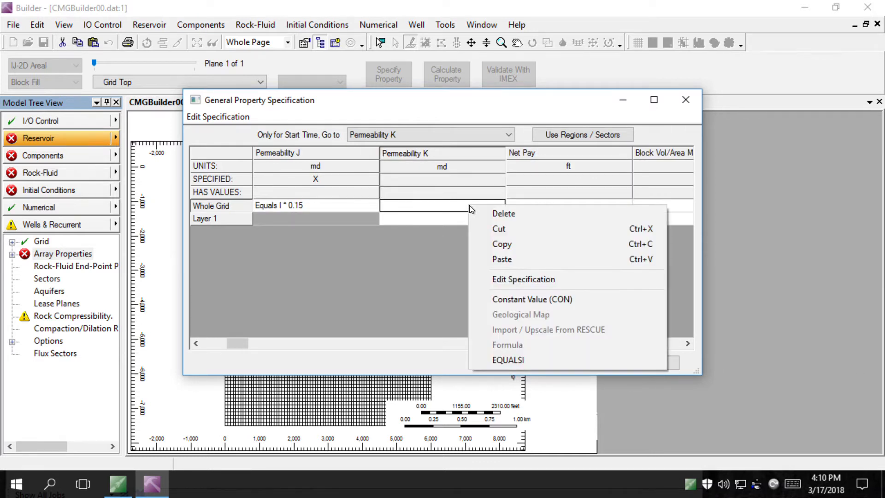
{"action": "left_click", "coordinate": [535, 277]}
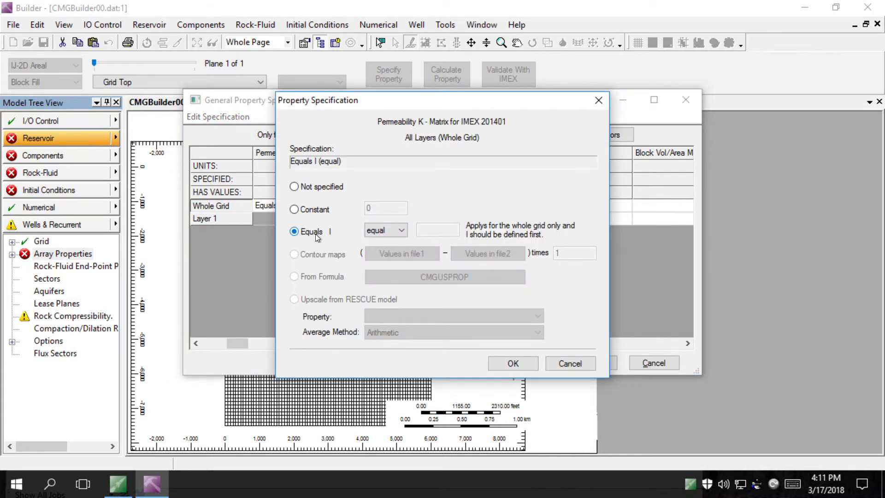
{"action": "left_click", "coordinate": [513, 364]}
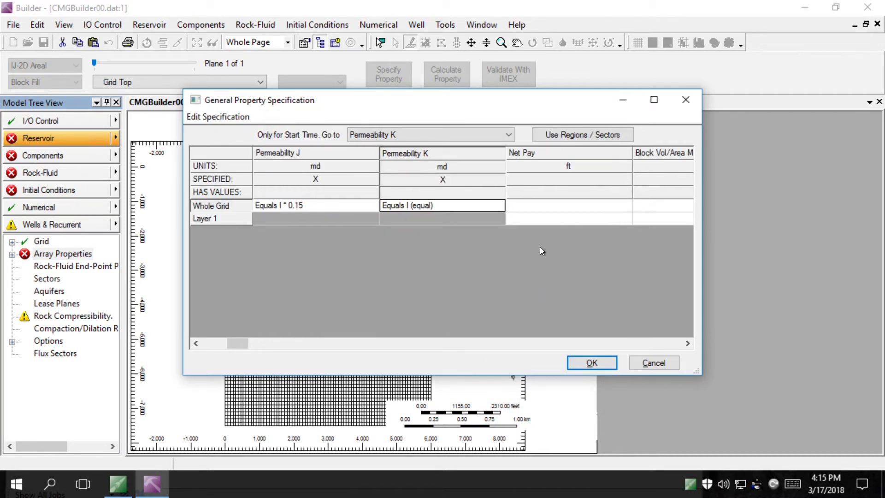
Null all blocks with Porosity <= 0, then calculate block values for the seven array properties
{"action": "left_click", "coordinate": [462, 136]}
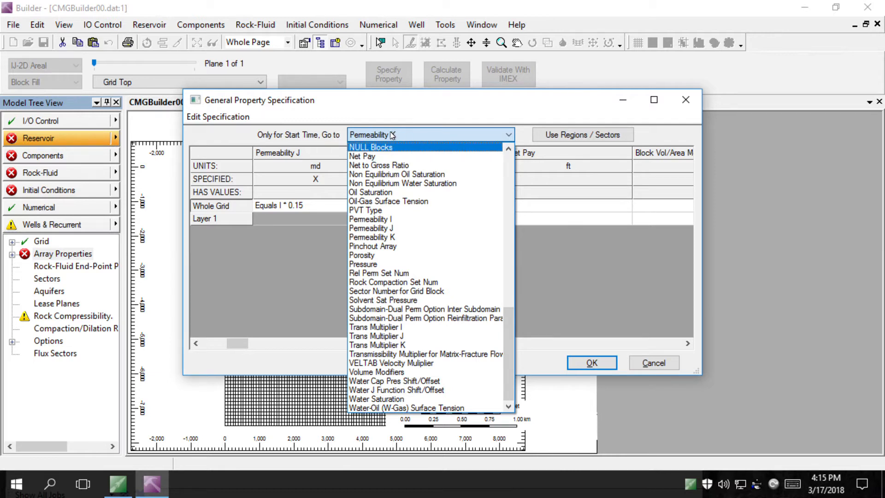
{"action": "left_click", "coordinate": [378, 146]}
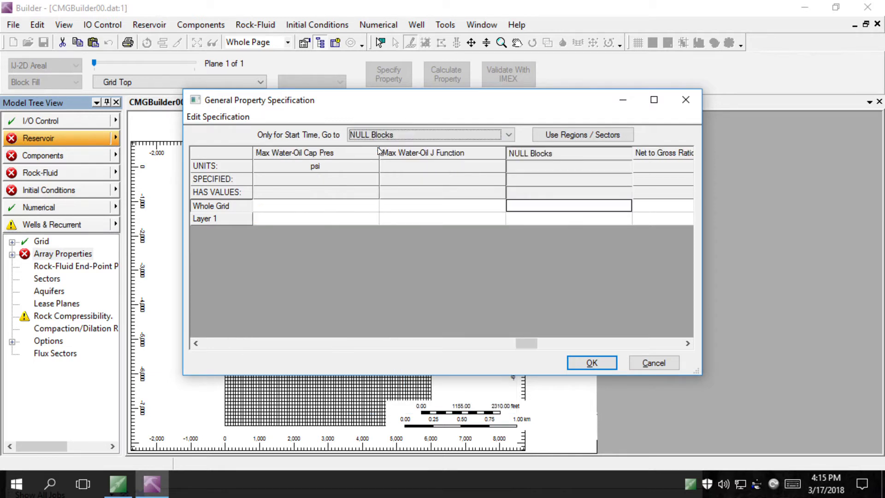
{"action": "right_click", "coordinate": [532, 206]}
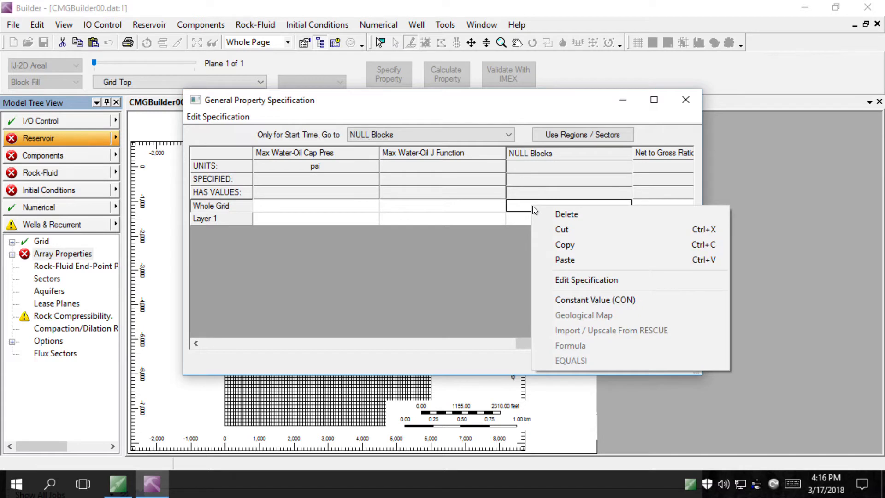
{"action": "left_click", "coordinate": [612, 282]}
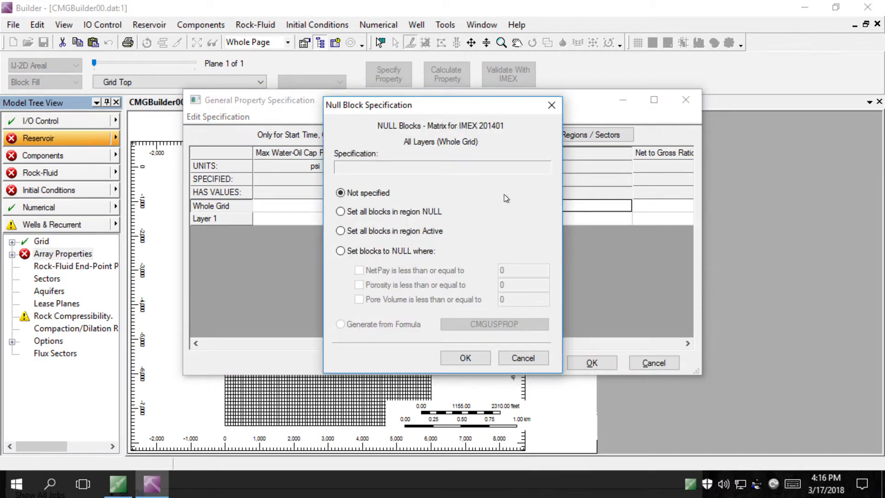
{"action": "left_click", "coordinate": [377, 252]}
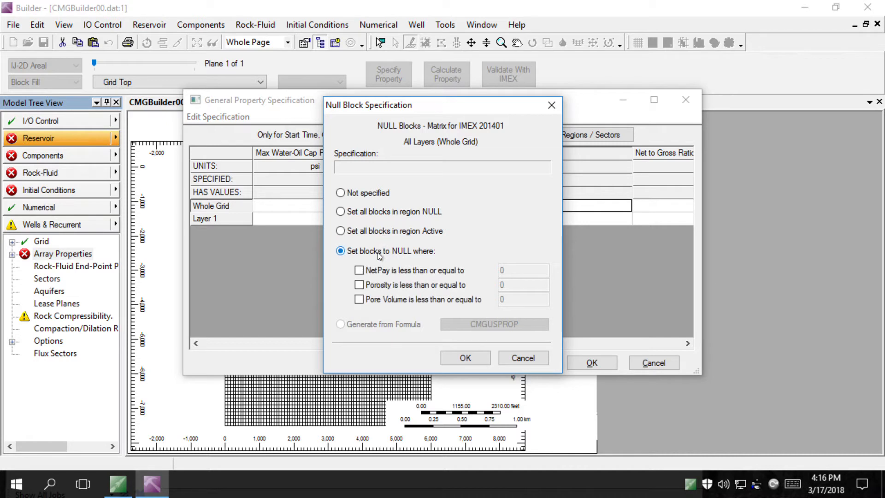
{"action": "left_click", "coordinate": [403, 285]}
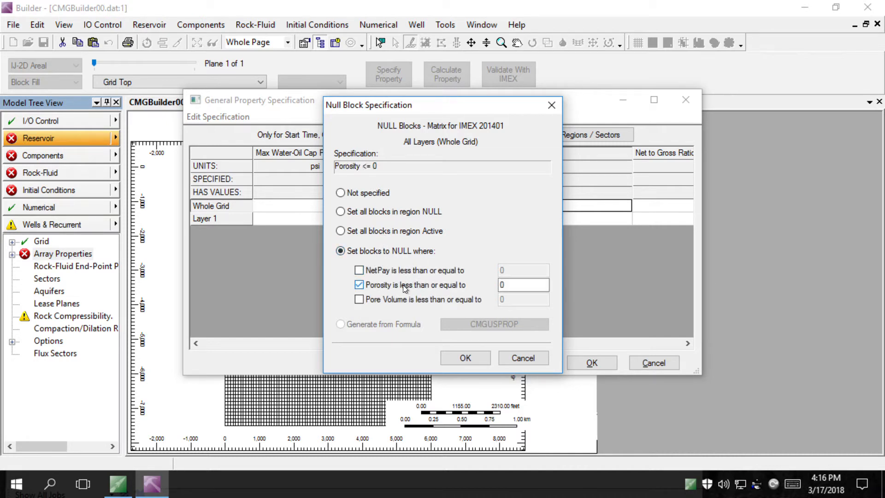
{"action": "left_click", "coordinate": [465, 358]}
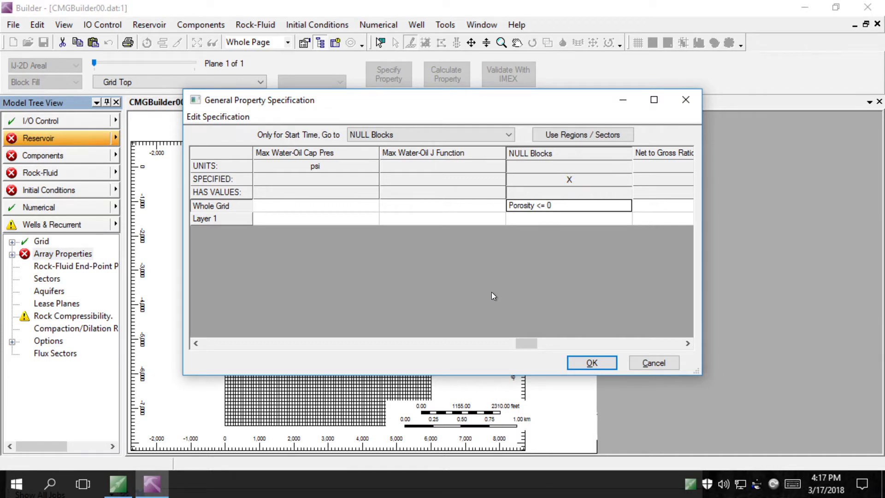
{"action": "left_click", "coordinate": [592, 362]}
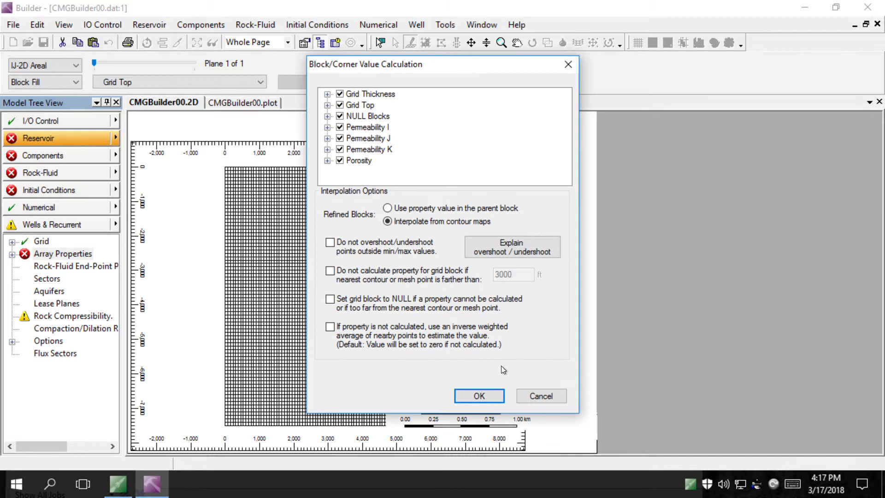
{"action": "left_click", "coordinate": [481, 396]}
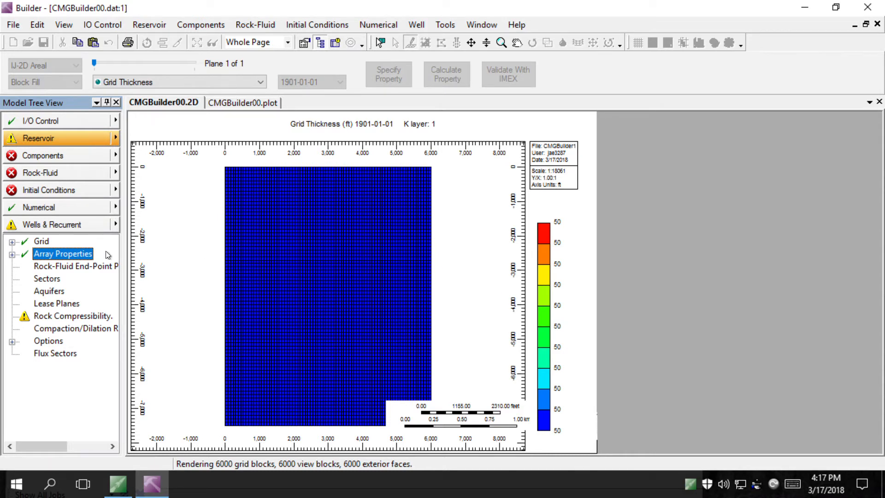
Set rock compressibility CPOR to 1e-6 1/psi in the Rock Compressibility settings
{"action": "left_click", "coordinate": [74, 318]}
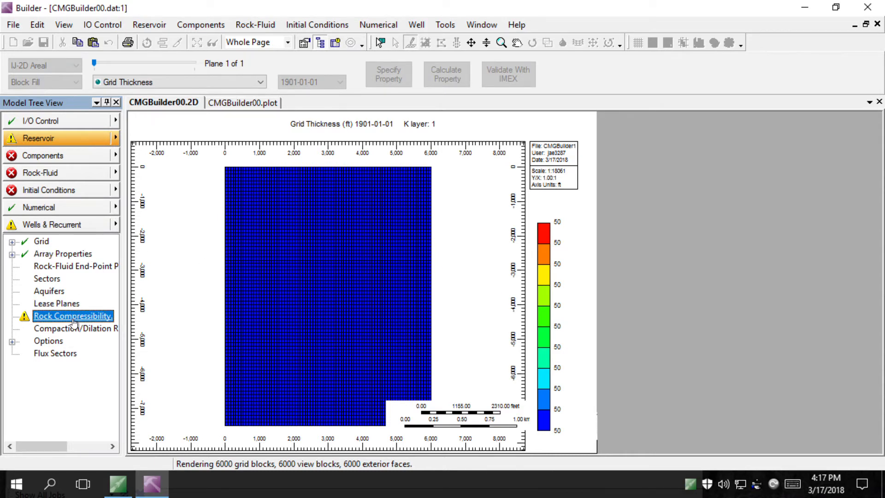
{"action": "double_click", "coordinate": [73, 319]}
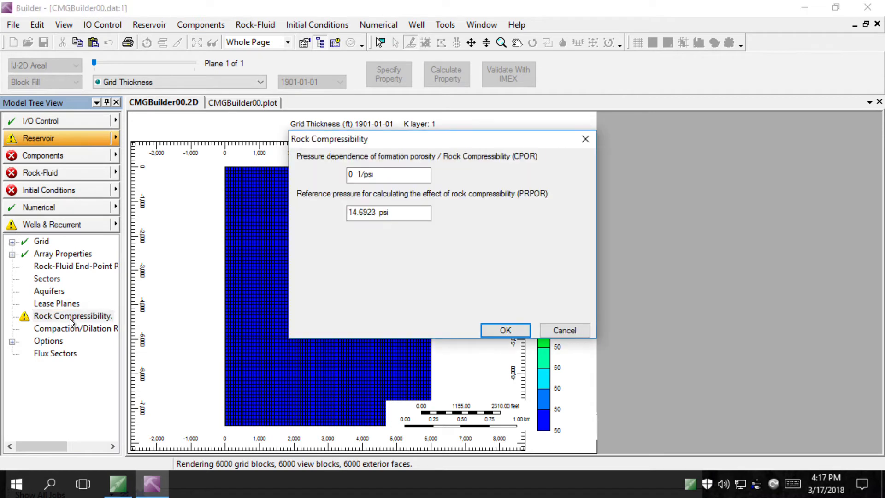
{"action": "double_click", "coordinate": [351, 177]}
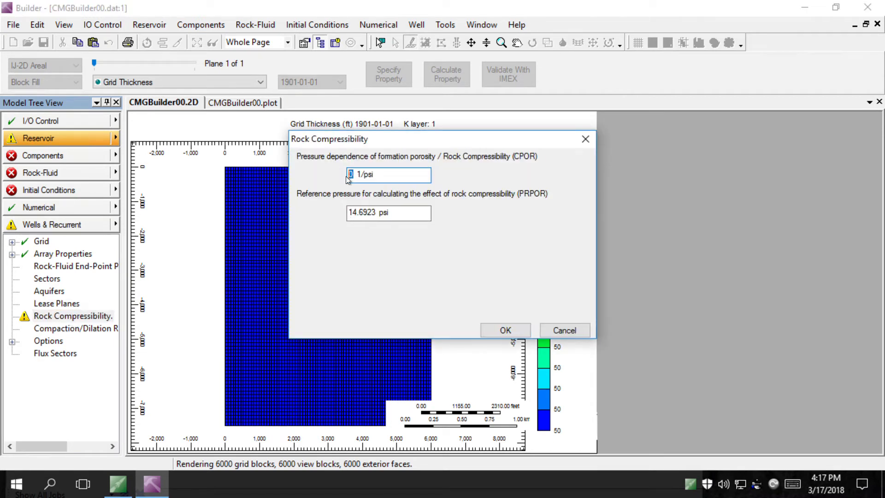
{"action": "type", "text": "1e"}
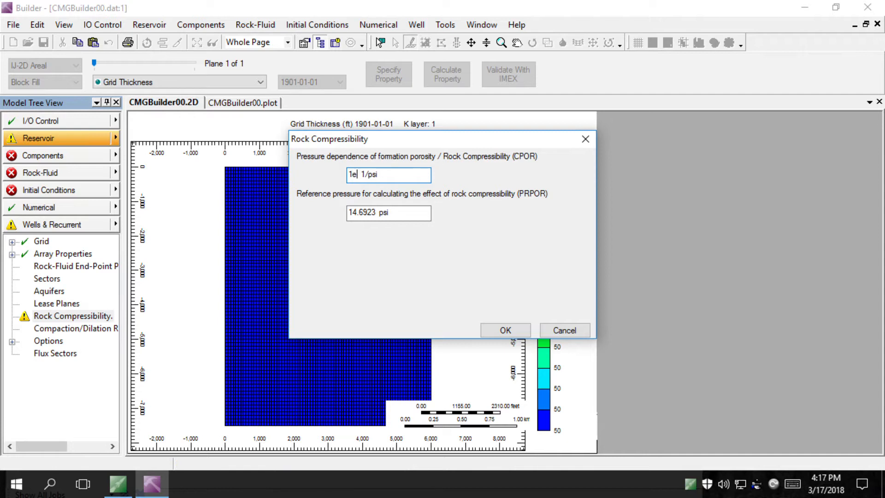
{"action": "type", "text": "-6"}
{"action": "left_click", "coordinate": [505, 331]}
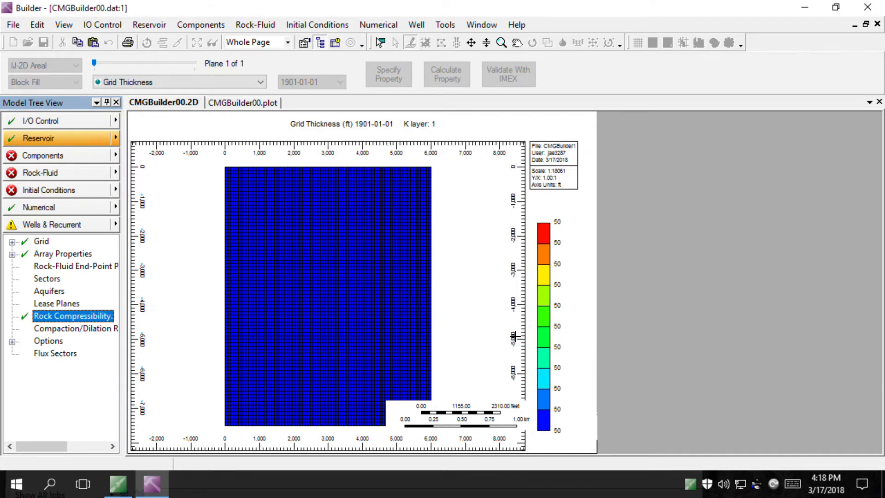
{"action": "mouse_move", "coordinate": [330, 288]}
Start a Quick BLACKOIL fluid model from the Components MODEL entry
{"action": "left_click", "coordinate": [74, 156]}
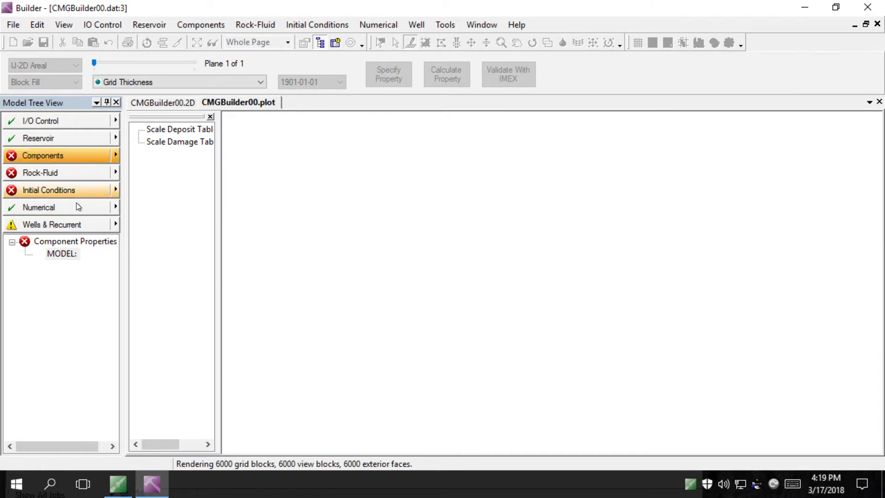
{"action": "left_click", "coordinate": [73, 254]}
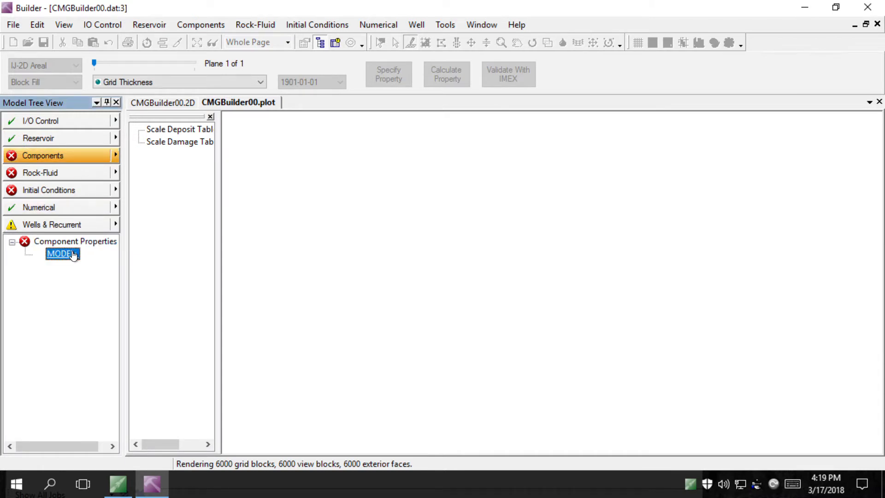
{"action": "double_click", "coordinate": [74, 255]}
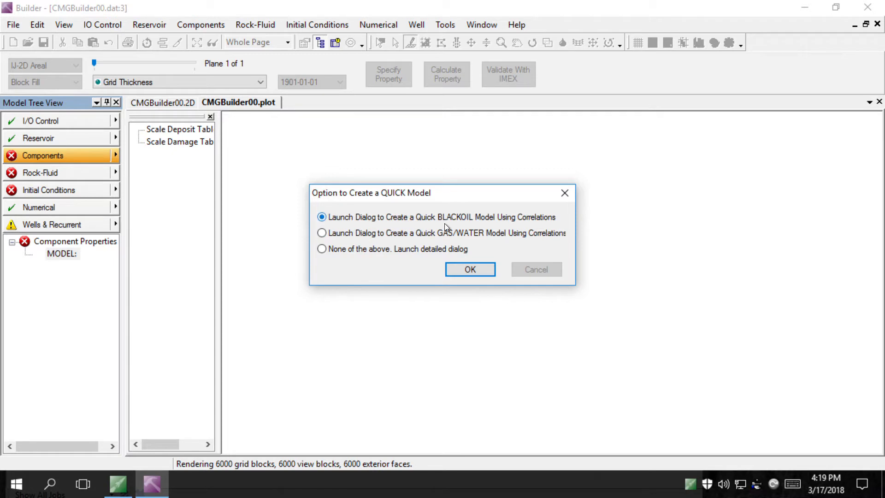
{"action": "left_click", "coordinate": [470, 270]}
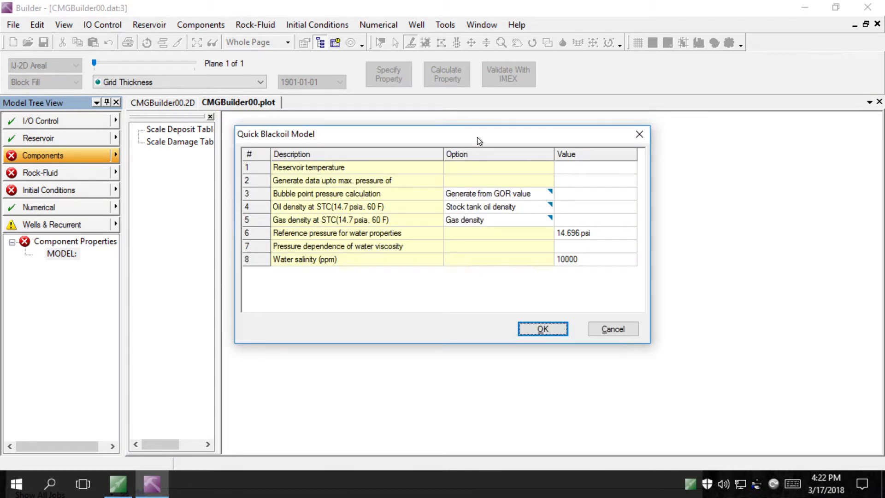
Enter reservoir temperature 100 F, maximum pressure 5300 psi and bubble-point GOR 502.505 ft3/bbl
{"action": "left_click", "coordinate": [568, 170]}
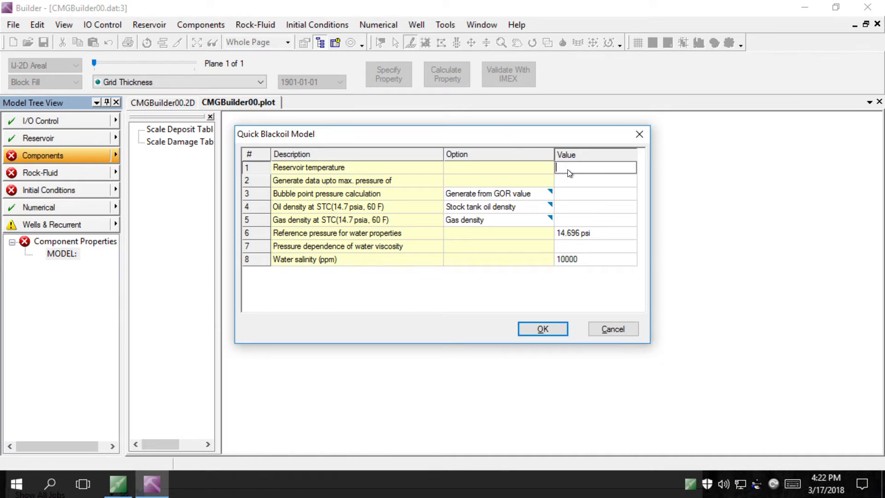
{"action": "type", "text": "100 F"}
{"action": "left_click", "coordinate": [582, 183]}
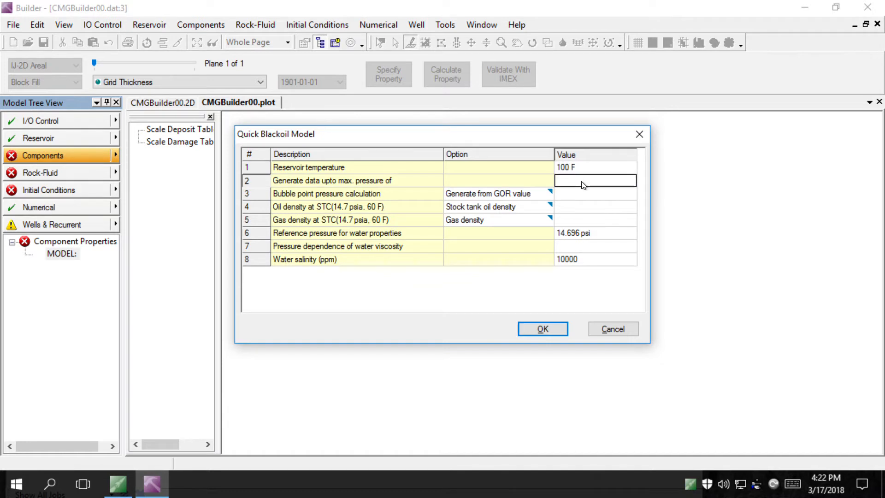
{"action": "type", "text": "5300"}
{"action": "left_click", "coordinate": [603, 197]}
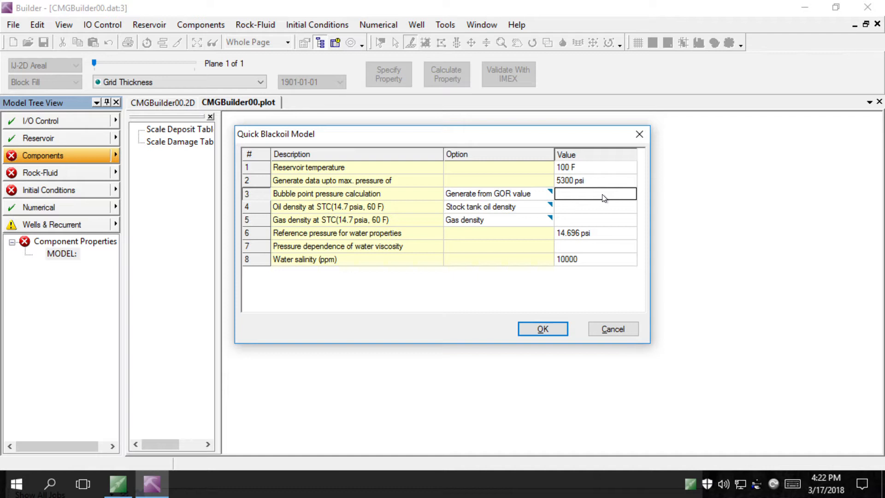
{"action": "left_click", "coordinate": [604, 198]}
{"action": "type", "text": "502.505"}
{"action": "left_click", "coordinate": [619, 210]}
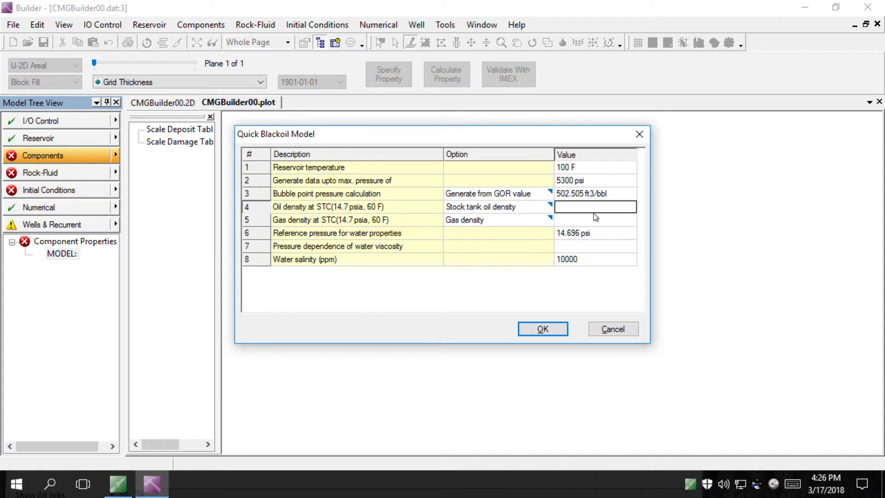
Finish the quick black-oil model with oil density 53, gas gravity 0.6 and water-viscosity pressure dependence 0
{"action": "type", "text": "53"}
{"action": "left_click", "coordinate": [568, 221]}
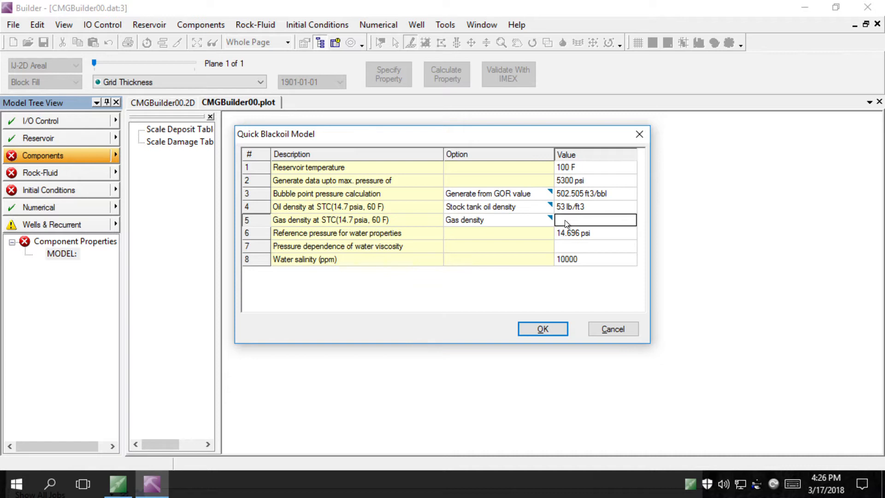
{"action": "left_click", "coordinate": [545, 220]}
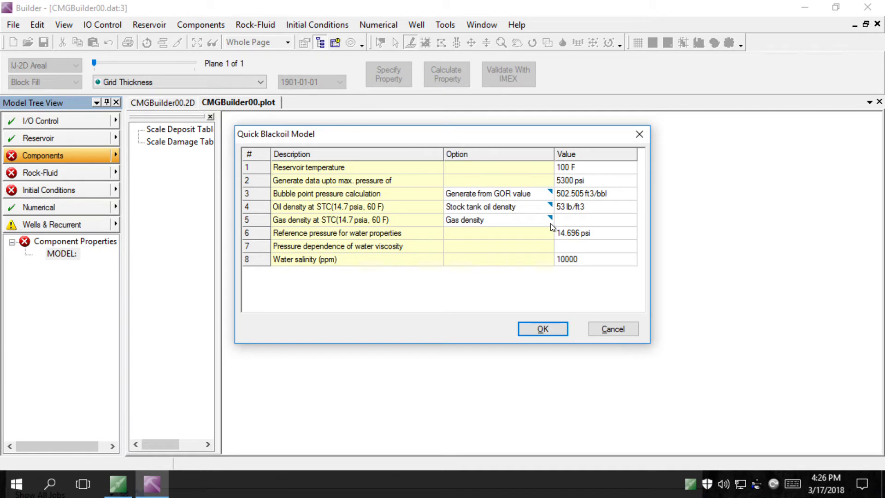
{"action": "left_click", "coordinate": [550, 223]}
{"action": "left_click", "coordinate": [520, 243]}
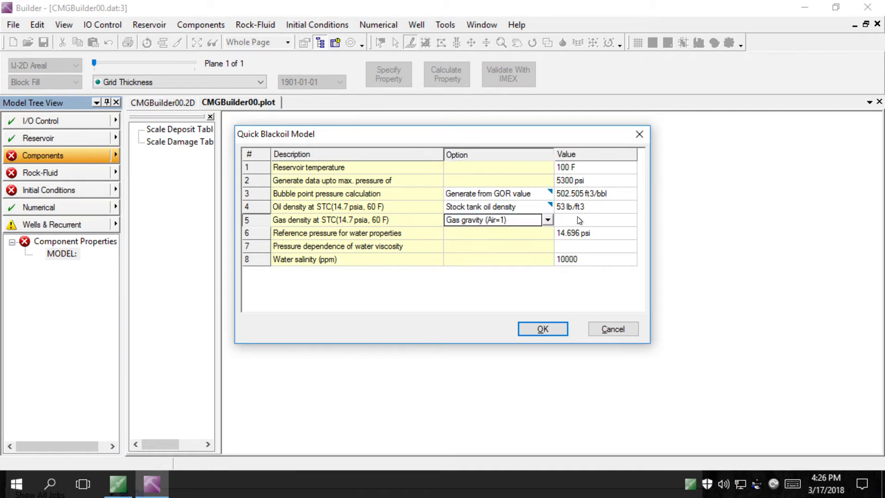
{"action": "left_click", "coordinate": [577, 222]}
{"action": "type", "text": "0."}
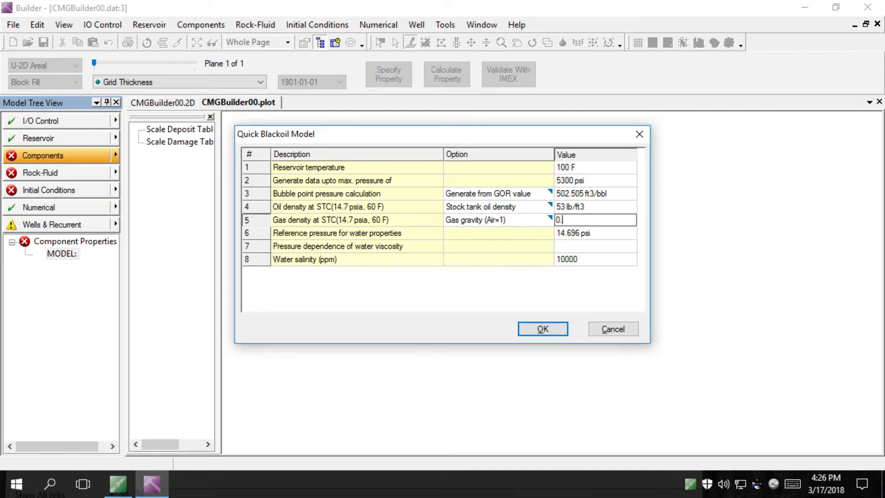
{"action": "type", "text": "6"}
{"action": "left_click", "coordinate": [575, 251]}
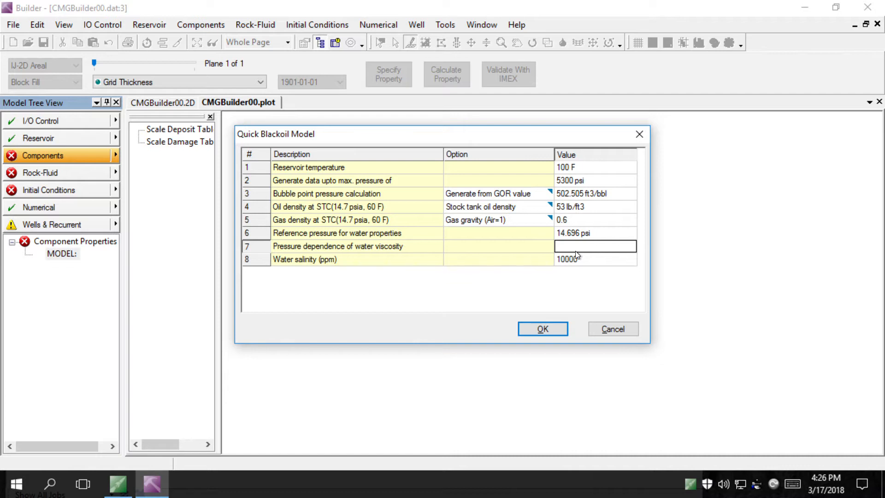
{"action": "type", "text": "0"}
{"action": "left_click", "coordinate": [541, 331]}
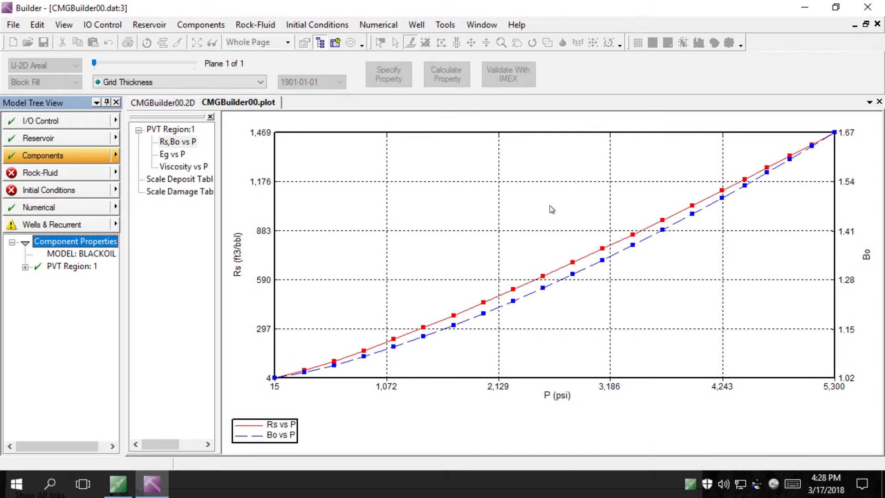
Open PVT Region 1 and set DENSITY WATER to 62.4 lb/ft3
{"action": "left_click", "coordinate": [73, 270]}
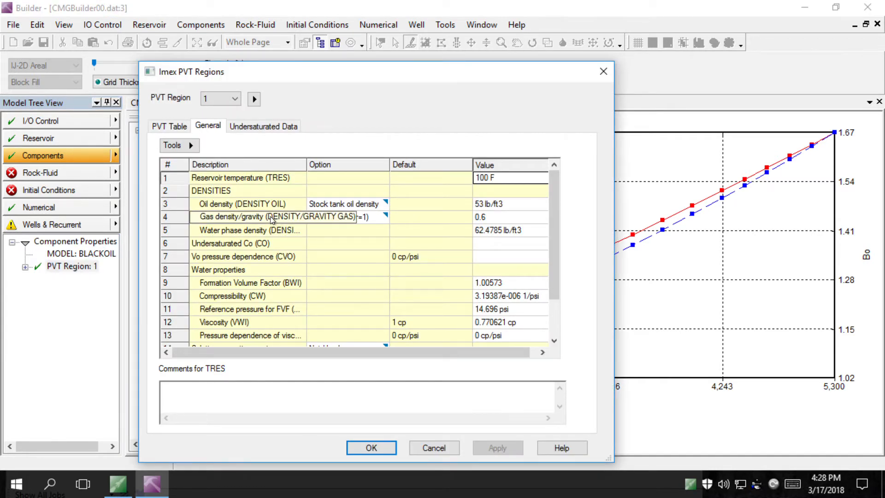
{"action": "key", "text": "alt"}
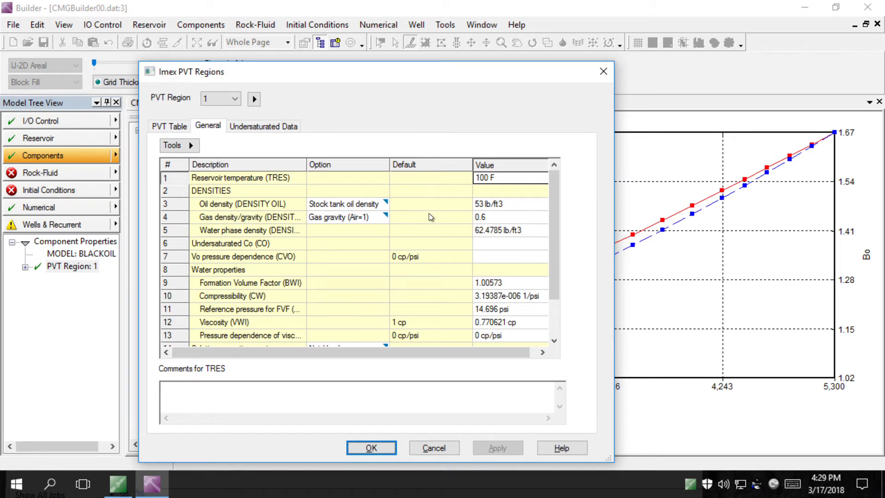
{"action": "left_click", "coordinate": [492, 235]}
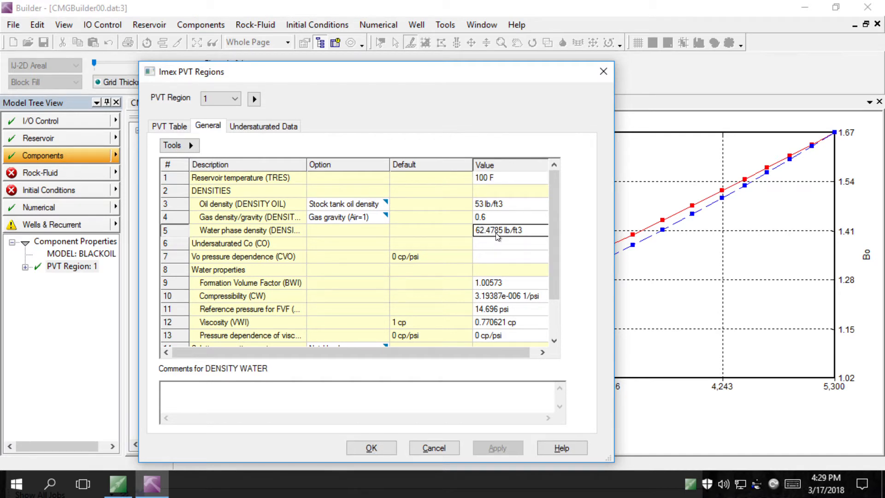
{"action": "left_click", "coordinate": [495, 236]}
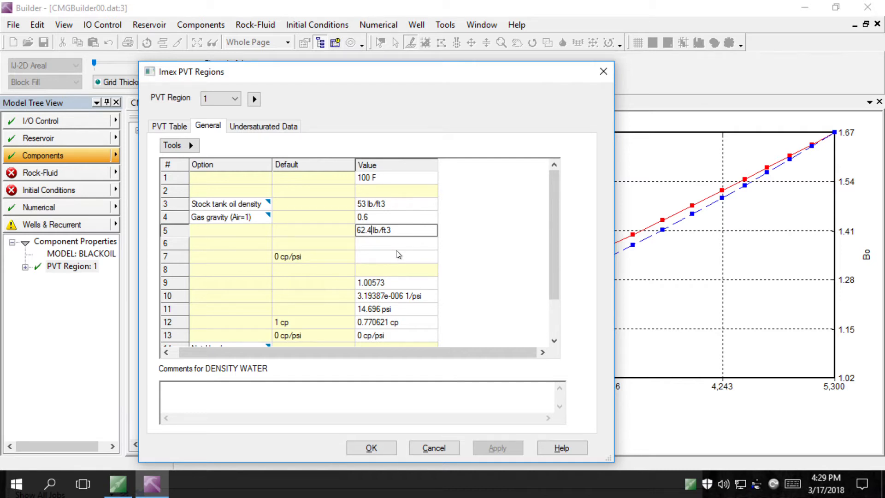
{"action": "key", "text": "Return"}
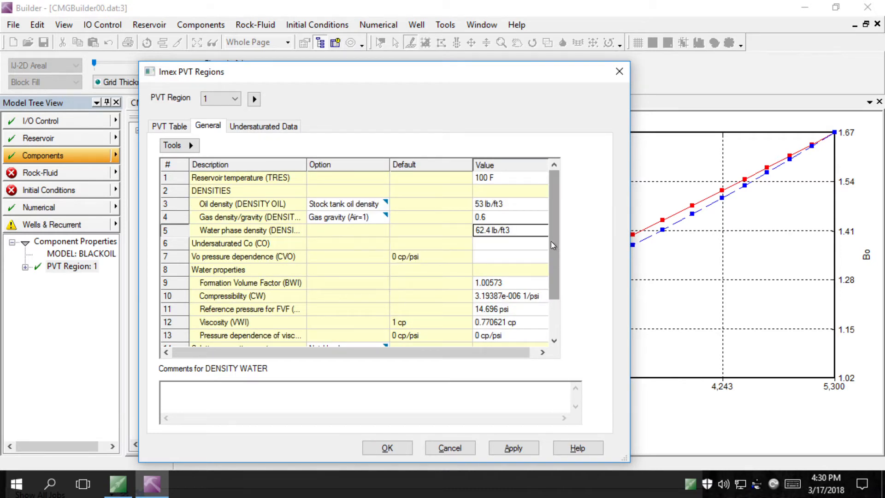
Set undersaturated Co to 3e-6 1/psi and CVO to 0.0001 cp/psi
{"action": "left_click", "coordinate": [498, 248]}
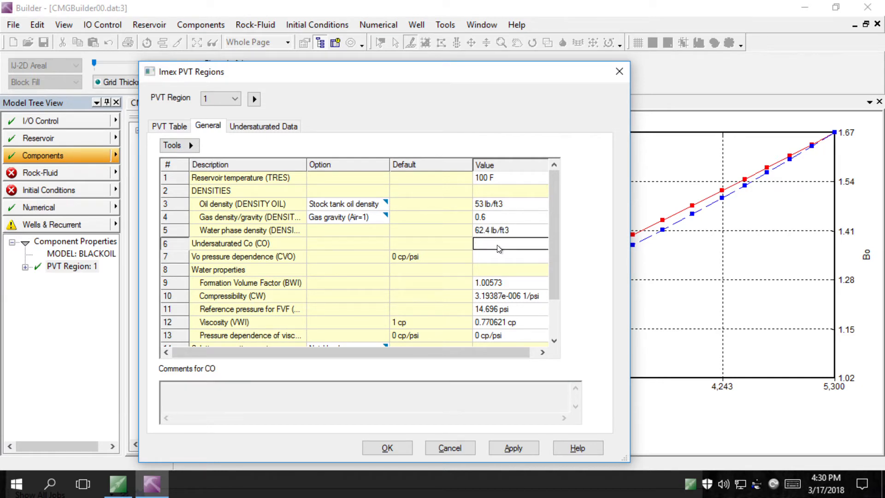
{"action": "type", "text": "3"}
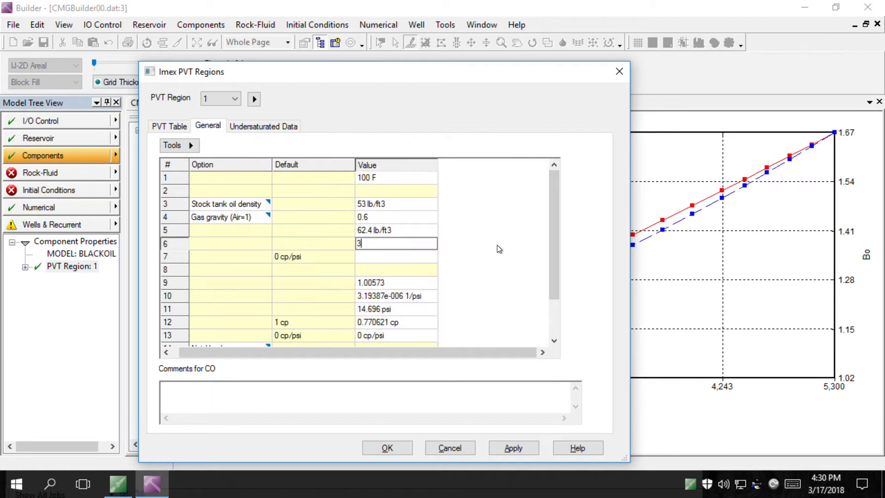
{"action": "type", "text": "e-6"}
{"action": "key", "text": "Return"}
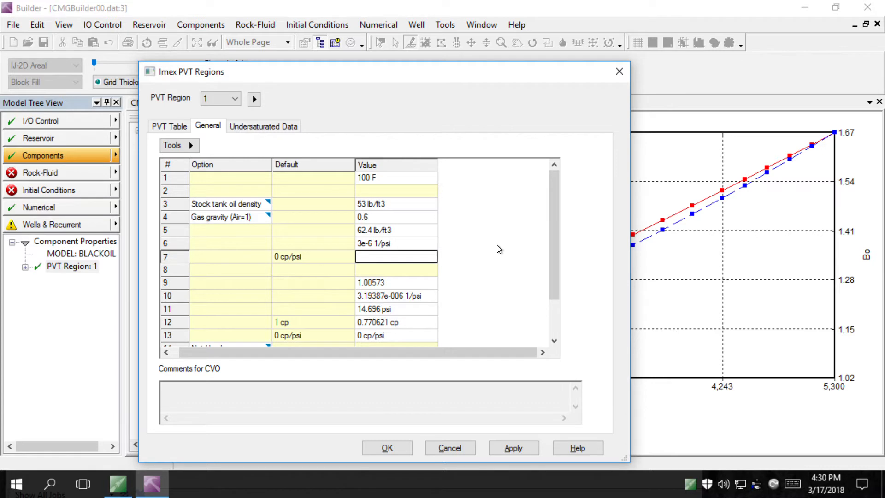
{"action": "type", "text": "0."}
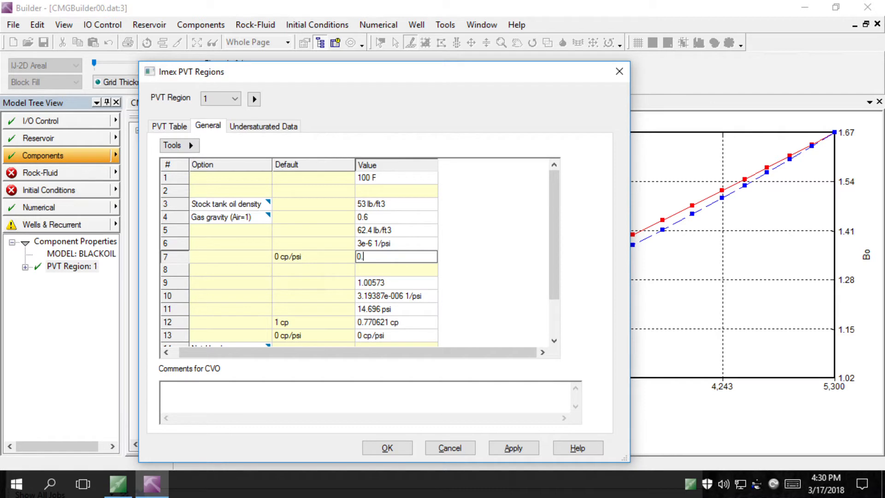
{"action": "type", "text": "0001"}
{"action": "left_click_drag", "start_coordinate": [439, 353], "coordinate": [353, 361]}
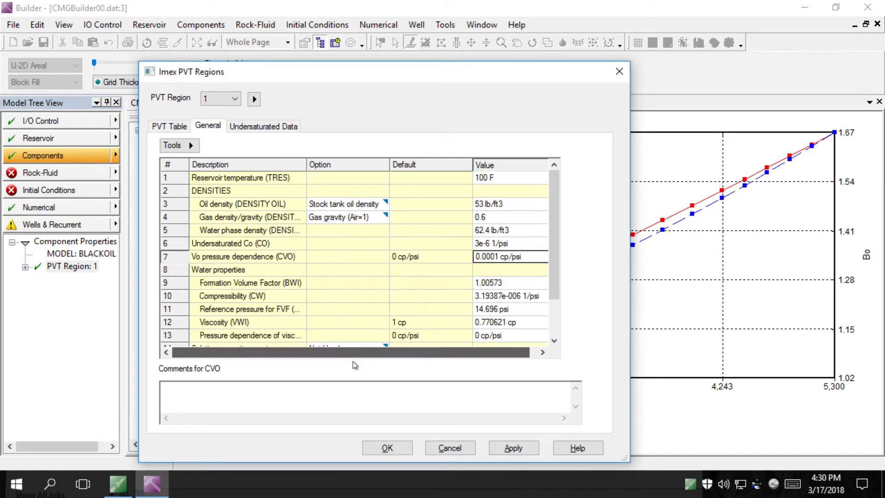
Set the water formation volume factor BWI to 1.012298811
{"action": "double_click", "coordinate": [515, 283]}
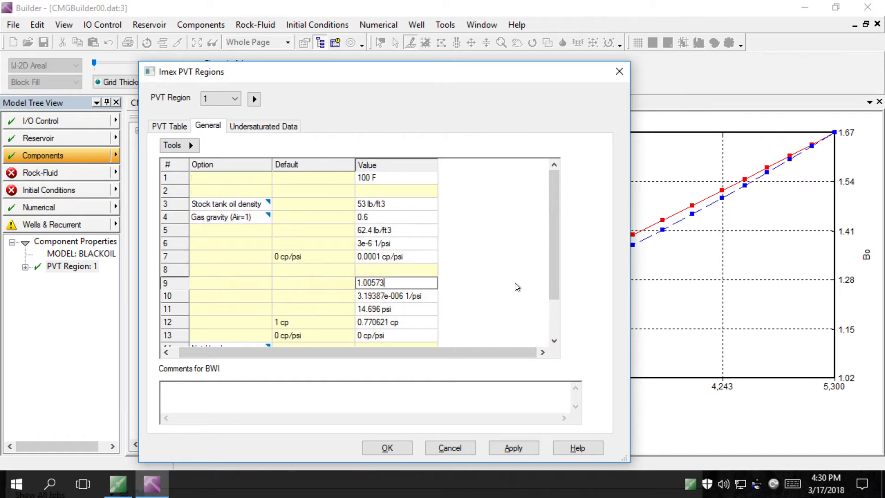
{"action": "key", "text": "BackSpace"}
{"action": "key", "text": "BackSpace"}
{"action": "key", "text": "BackSpace"}
{"action": "key", "text": "BackSpace"}
{"action": "key", "text": "BackSpace"}
{"action": "type", "text": "012298811"}
{"action": "left_click_drag", "start_coordinate": [419, 355], "coordinate": [371, 358]}
Set water compressibility CW to 2.87e-6 1/psi
{"action": "left_click", "coordinate": [520, 295]}
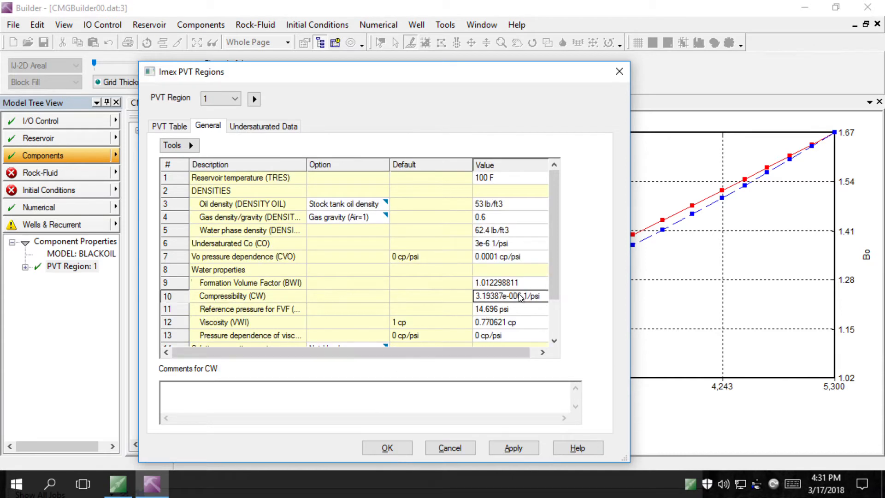
{"action": "left_click", "coordinate": [520, 299]}
{"action": "key", "text": "Left"}
{"action": "key", "text": "Left"}
{"action": "key", "text": "Left"}
{"action": "key", "text": "Left"}
{"action": "key", "text": "Left"}
{"action": "key", "text": "Left"}
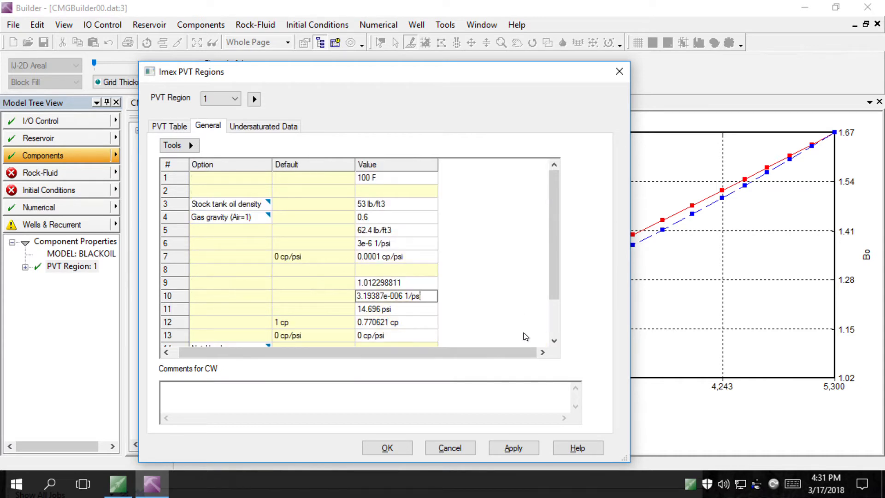
{"action": "key", "text": "BackSpace"}
{"action": "key", "text": "BackSpace"}
{"action": "key", "text": "BackSpace"}
{"action": "key", "text": "BackSpace"}
{"action": "key", "text": "BackSpace"}
{"action": "key", "text": "BackSpace"}
{"action": "key", "text": "BackSpace"}
{"action": "key", "text": "BackSpace"}
{"action": "key", "text": "BackSpace"}
{"action": "key", "text": "BackSpace"}
{"action": "key", "text": "BackSpace"}
{"action": "key", "text": "BackSpace"}
{"action": "type", "text": "2.87e-6"}
{"action": "left_click_drag", "start_coordinate": [358, 351], "coordinate": [298, 355]}
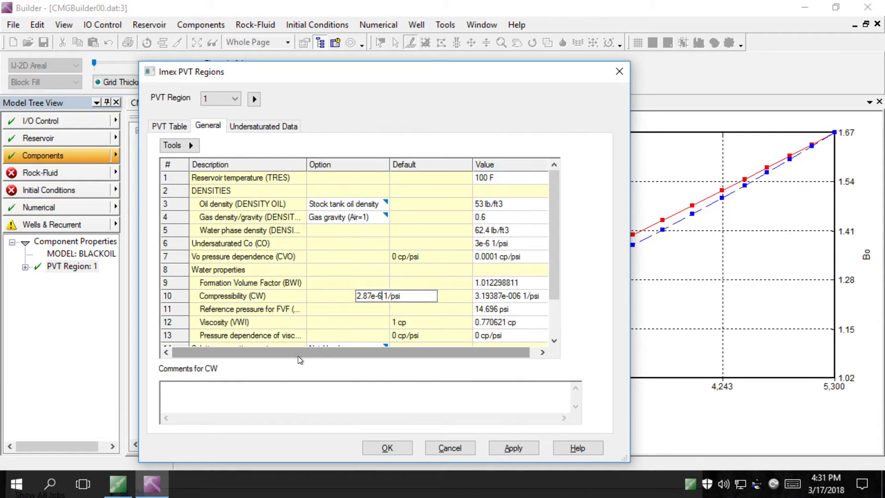
Change the water reference pressure REFPW from 14.696 to 4500 psi
{"action": "left_click", "coordinate": [492, 309]}
{"action": "left_click", "coordinate": [490, 309]}
{"action": "left_click", "coordinate": [380, 311]}
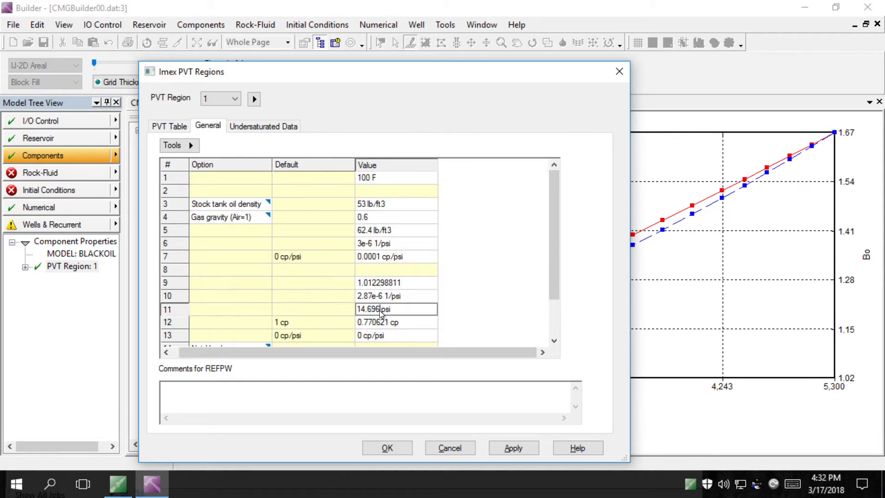
{"action": "key", "text": "BackSpace"}
{"action": "key", "text": "BackSpace"}
{"action": "key", "text": "BackSpace"}
{"action": "key", "text": "BackSpace"}
{"action": "key", "text": "BackSpace"}
{"action": "key", "text": "BackSpace"}
{"action": "type", "text": "4500"}
{"action": "left_click_drag", "start_coordinate": [321, 355], "coordinate": [302, 355]}
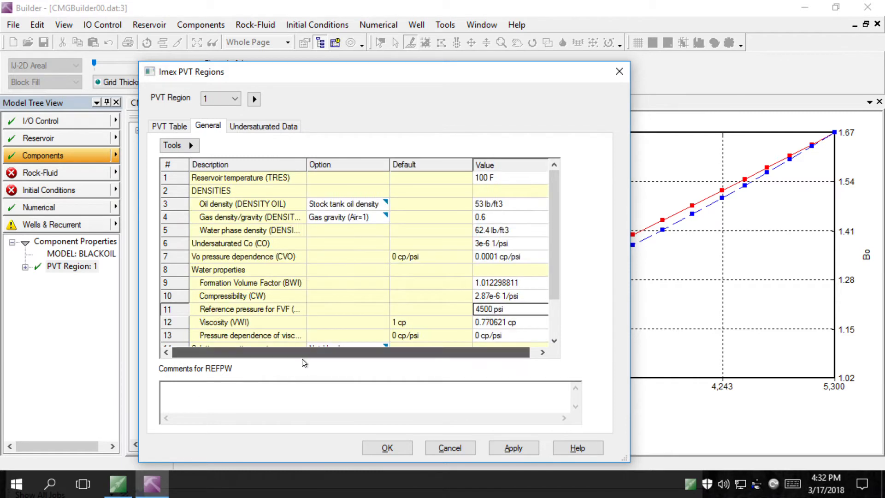
Set water viscosity VWI to 0.383 cp and apply the water properties
{"action": "left_click", "coordinate": [505, 327]}
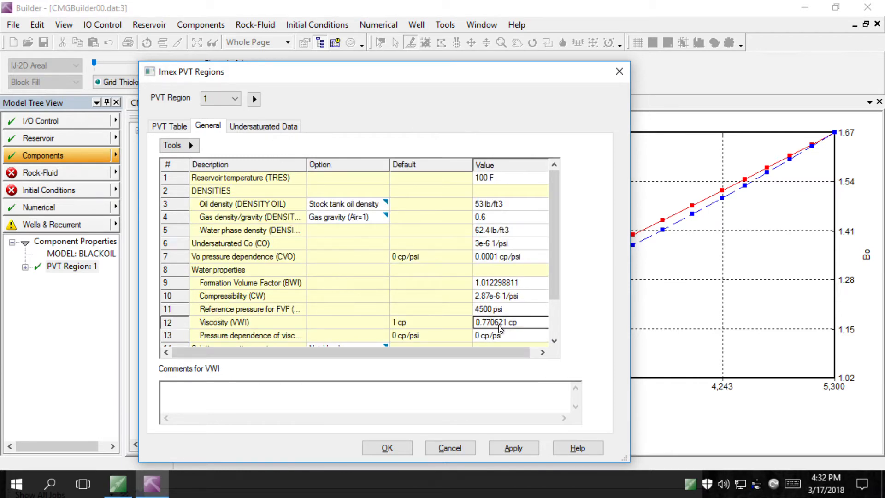
{"action": "left_click", "coordinate": [499, 325]}
{"action": "left_click", "coordinate": [388, 323]}
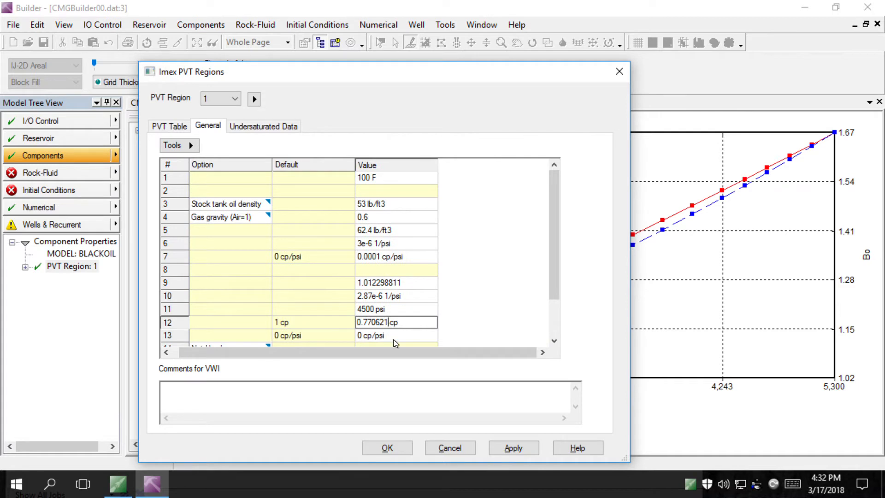
{"action": "key", "text": "BackSpace"}
{"action": "key", "text": "BackSpace"}
{"action": "key", "text": "BackSpace"}
{"action": "key", "text": "BackSpace"}
{"action": "key", "text": "BackSpace"}
{"action": "key", "text": "BackSpace"}
{"action": "key", "text": "BackSpace"}
{"action": "type", "text": ".383"}
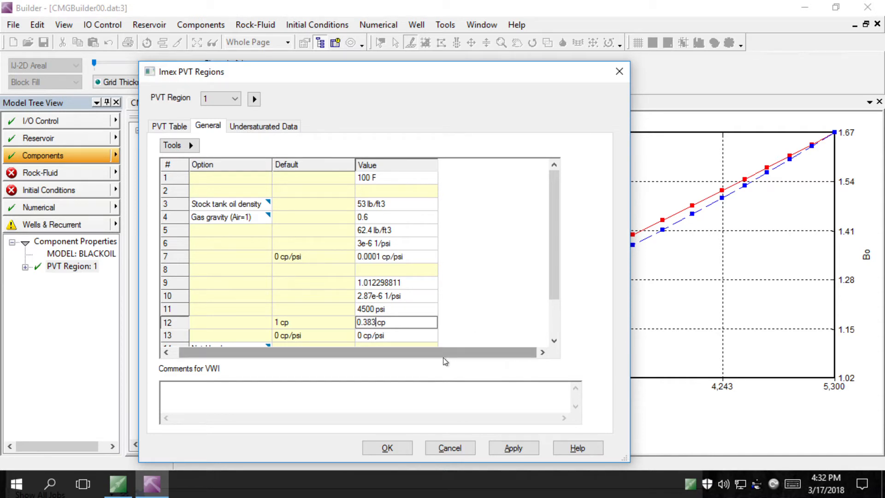
{"action": "left_click_drag", "start_coordinate": [443, 355], "coordinate": [348, 368]}
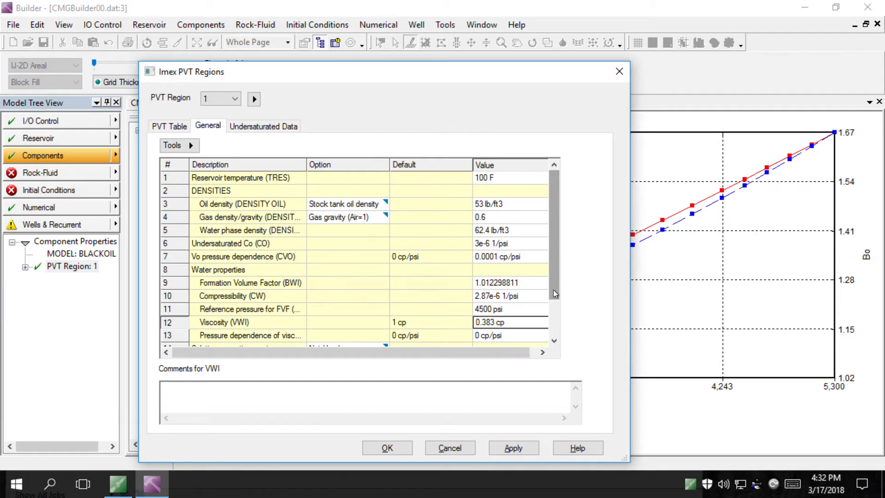
{"action": "scroll", "coordinate": [553, 290], "scroll_direction": "down", "scroll_amount": 2}
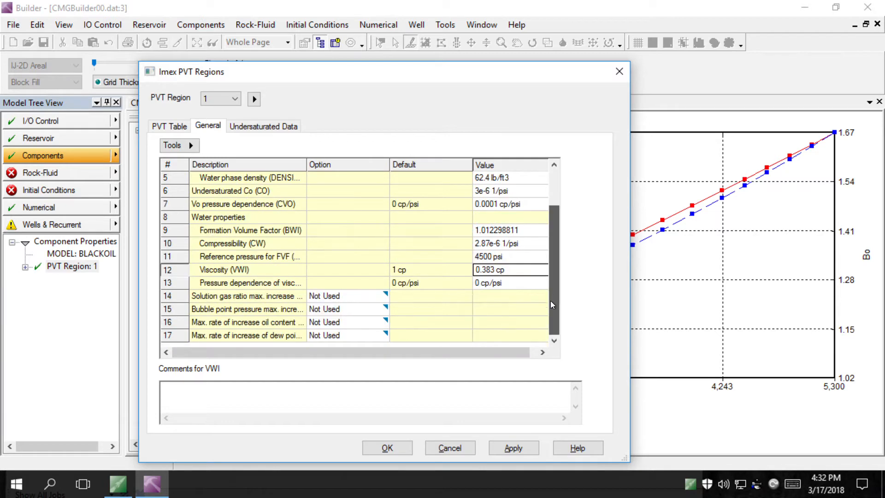
{"action": "left_click", "coordinate": [515, 446]}
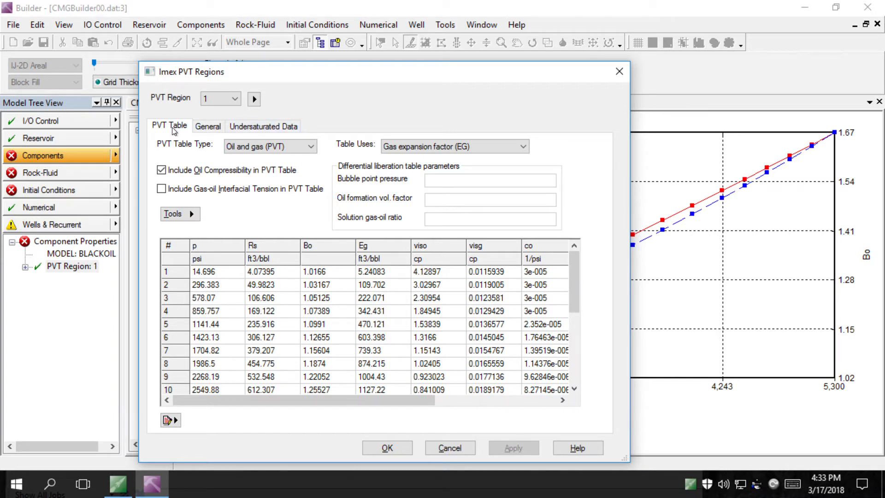
Uncheck Include Oil Compressibility on the PVT Table, apply and close the PVT region
{"action": "left_click", "coordinate": [207, 130]}
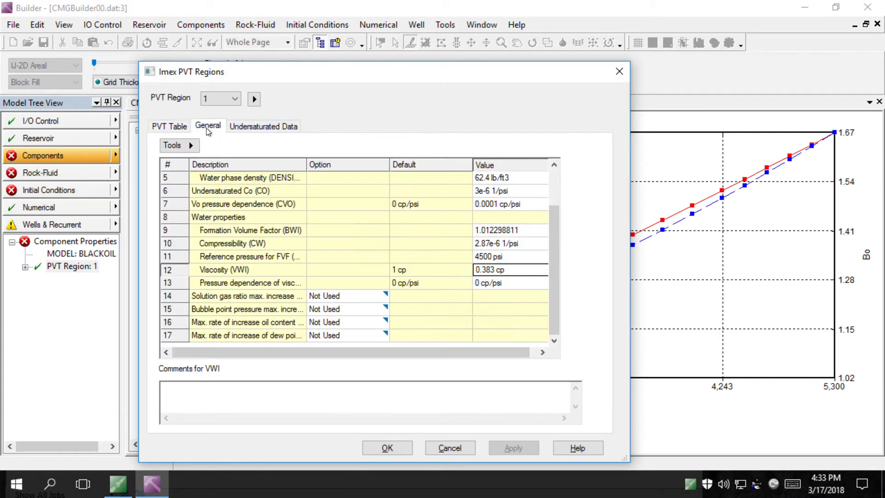
{"action": "left_click", "coordinate": [172, 133]}
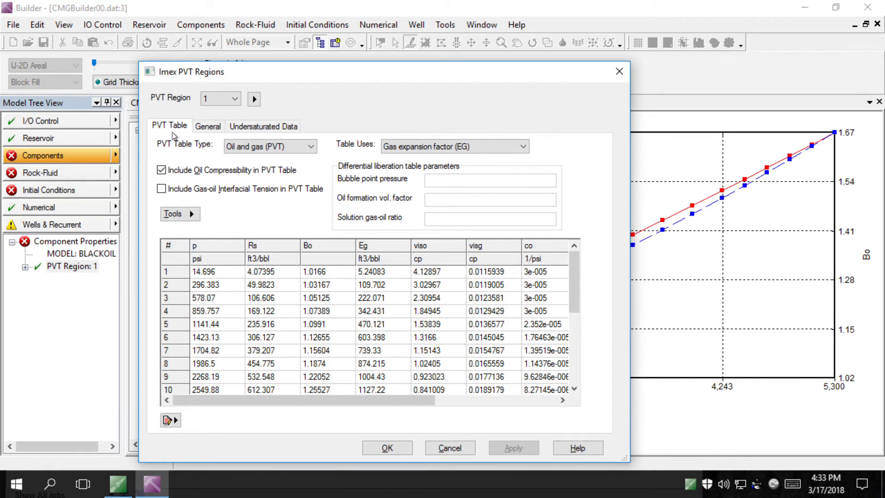
{"action": "left_click", "coordinate": [169, 173]}
{"action": "left_click", "coordinate": [523, 452]}
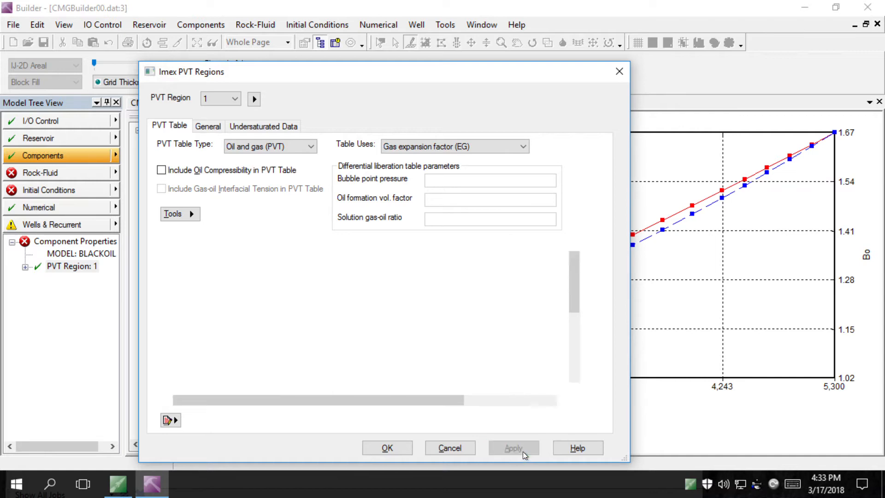
{"action": "left_click", "coordinate": [403, 449]}
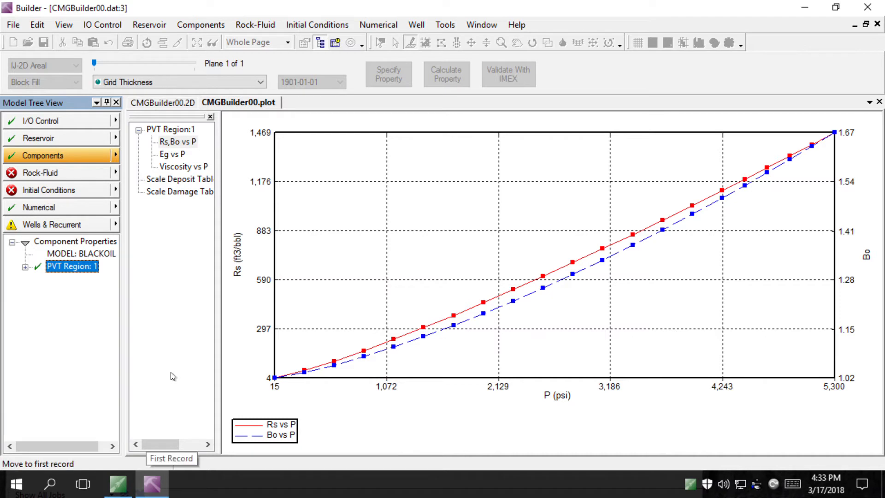
{"action": "left_click", "coordinate": [68, 176]}
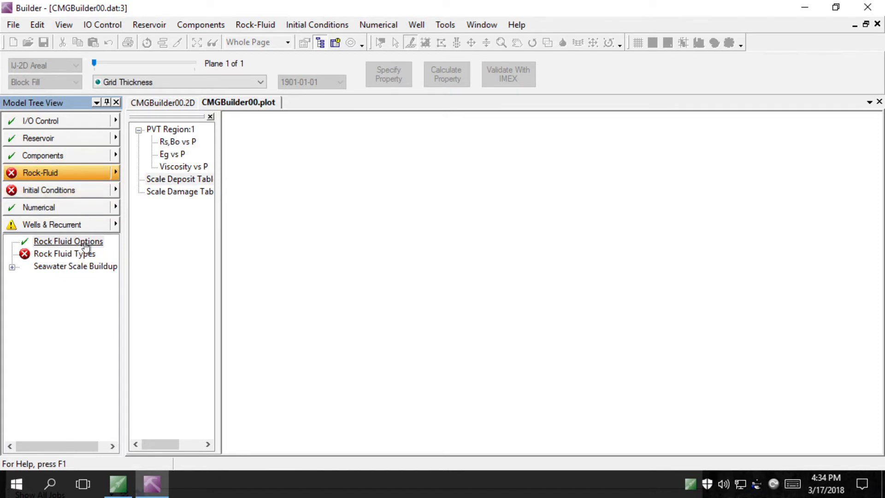
Add new rock type 1 in the Rock Types editor and open its table-generation tools
{"action": "left_click", "coordinate": [65, 254]}
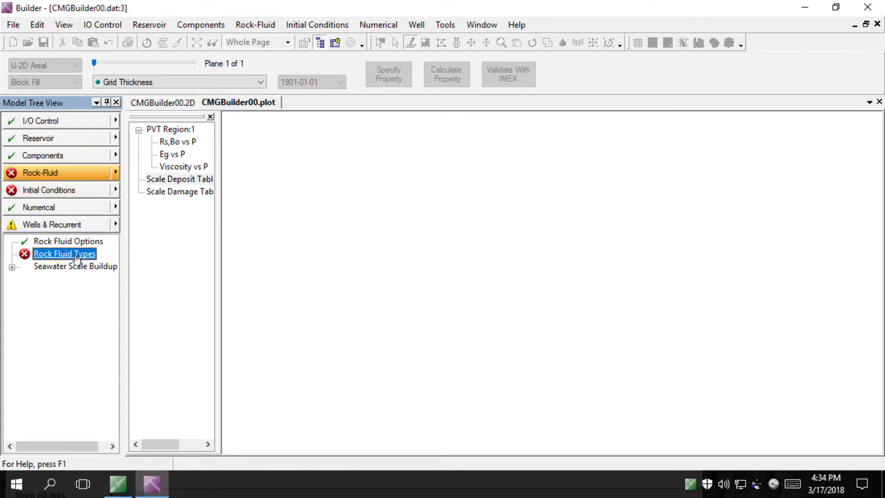
{"action": "double_click", "coordinate": [76, 259]}
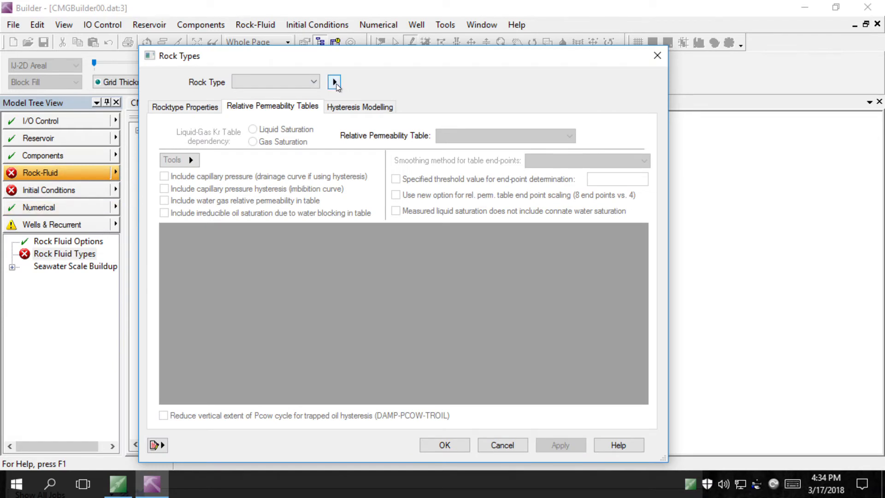
{"action": "left_click", "coordinate": [335, 83]}
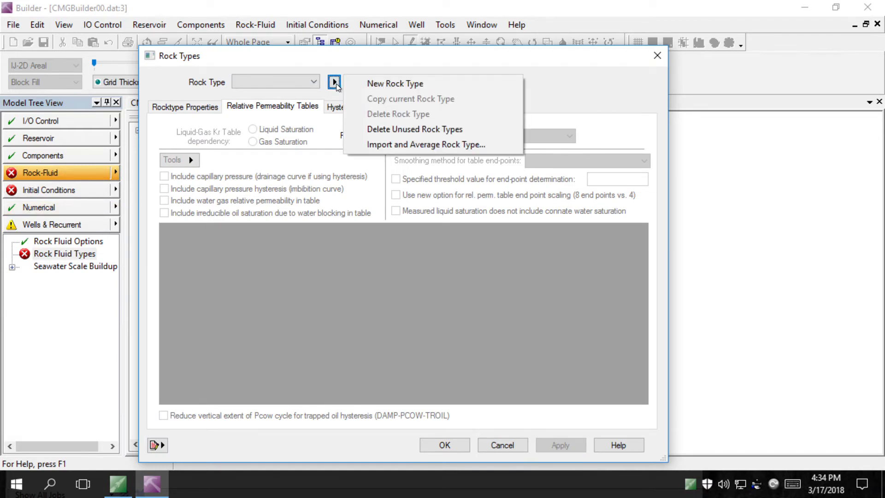
{"action": "left_click", "coordinate": [372, 85]}
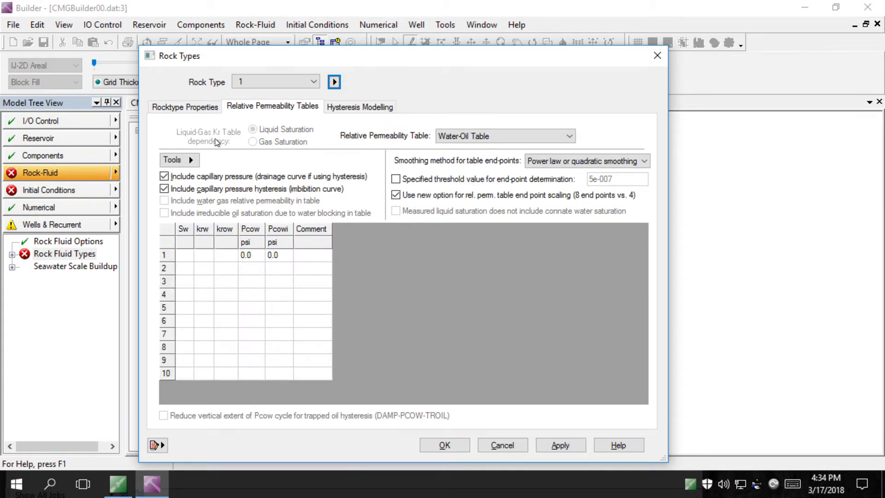
{"action": "left_click", "coordinate": [179, 161]}
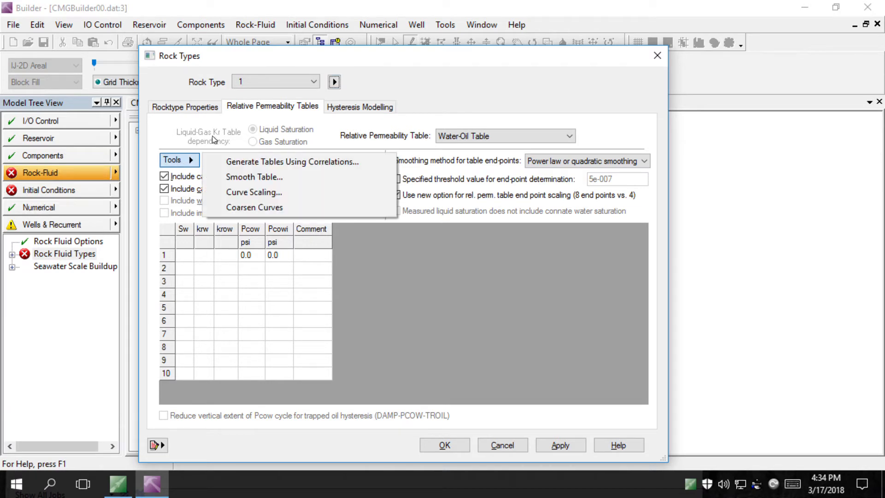
Choose correlations and enter SWCON and SWCRIT 0.2, and SOIRW, SORW, SOIRG, SORG 0.4
{"action": "left_click", "coordinate": [303, 162]}
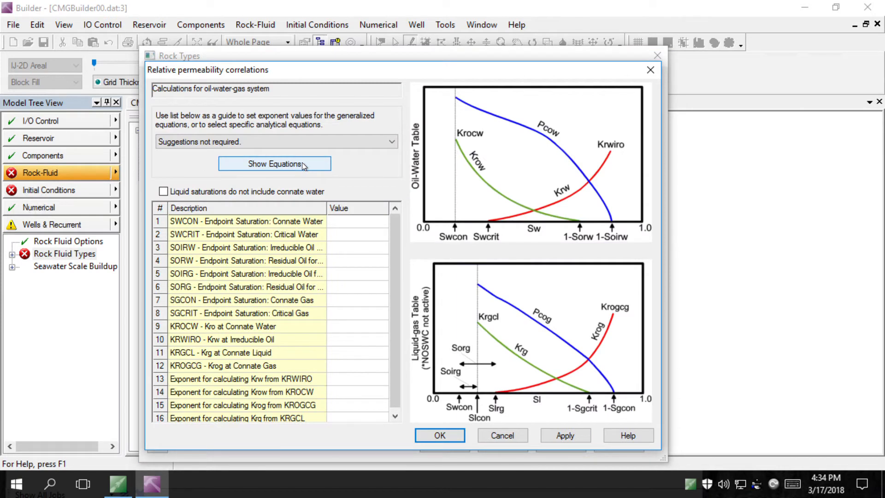
{"action": "key", "text": "alt"}
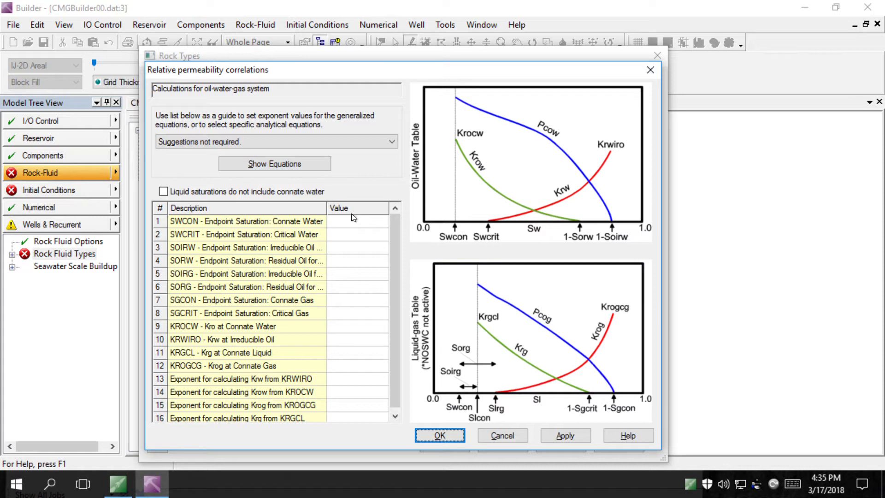
{"action": "left_click", "coordinate": [350, 227]}
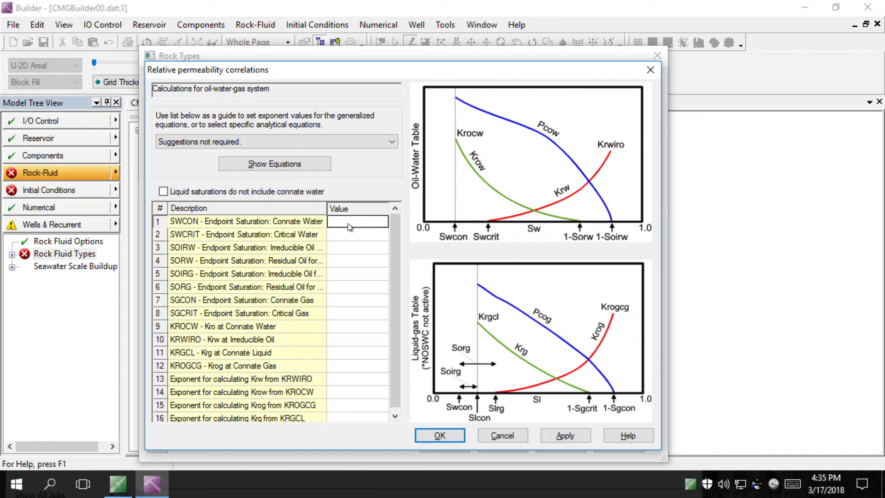
{"action": "type", "text": ".2"}
{"action": "key", "text": "Return"}
{"action": "type", "text": ".2"}
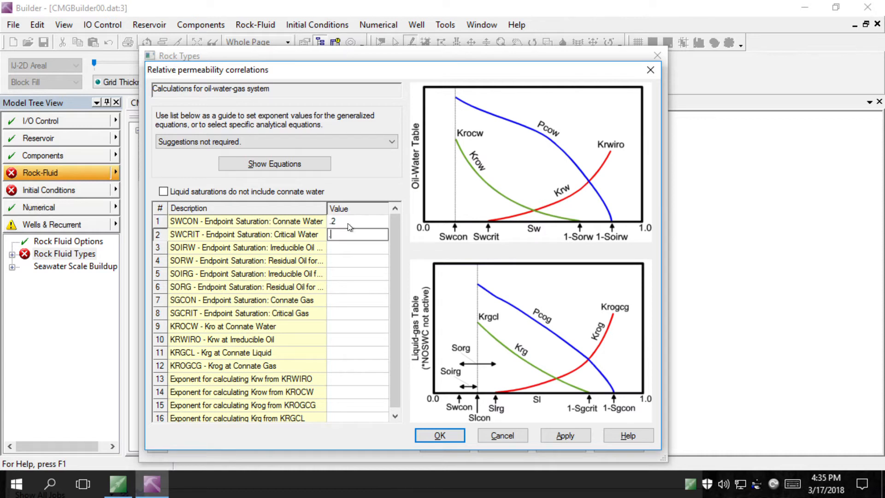
{"action": "key", "text": "Return"}
{"action": "type", "text": ".4"}
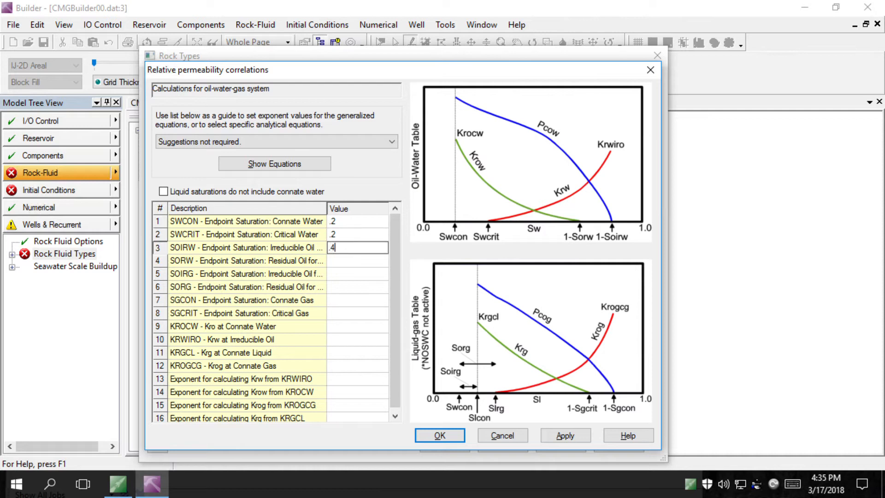
{"action": "key", "text": "Return"}
{"action": "type", "text": ".4"}
{"action": "key", "text": "Return"}
{"action": "type", "text": ".4"}
{"action": "key", "text": "Return"}
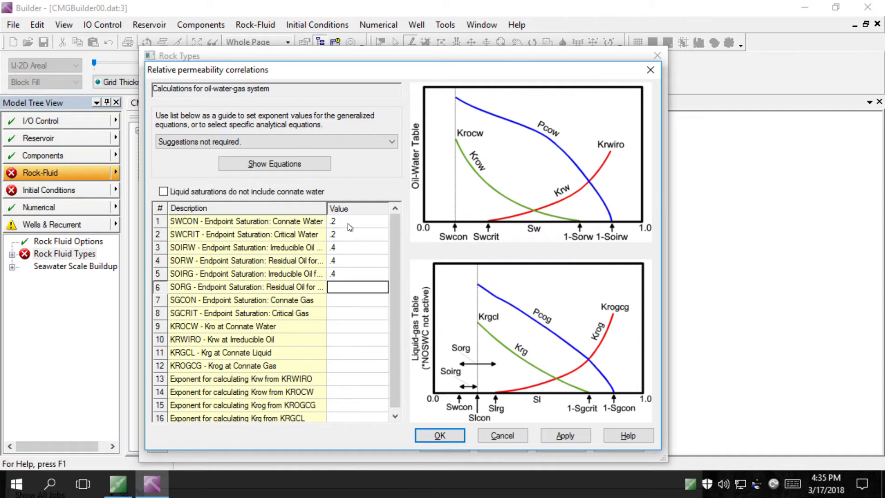
{"action": "type", "text": ".4"}
{"action": "key", "text": "Return"}
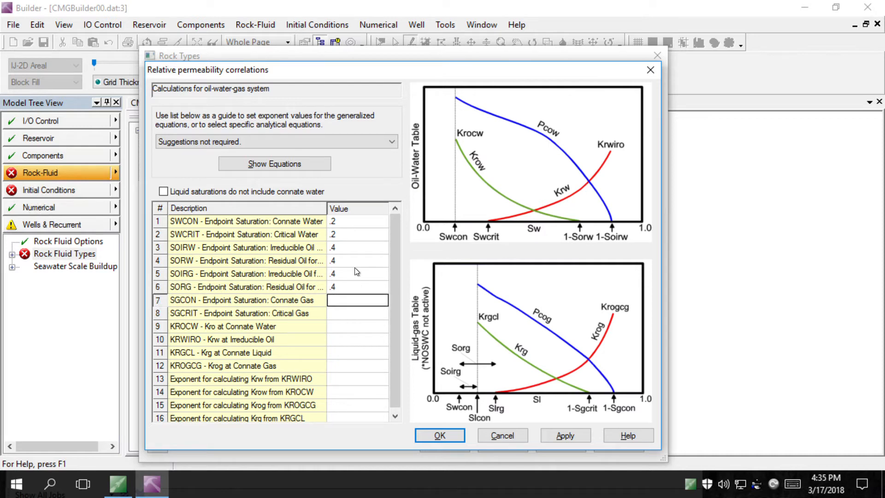
Enter gas endpoints SGCON and SGCRIT 0, then KROCW 0.8, KRWIRO 0.3, KRGCL and KROGCG 0.8
{"action": "type", "text": "0"}
{"action": "key", "text": "Return"}
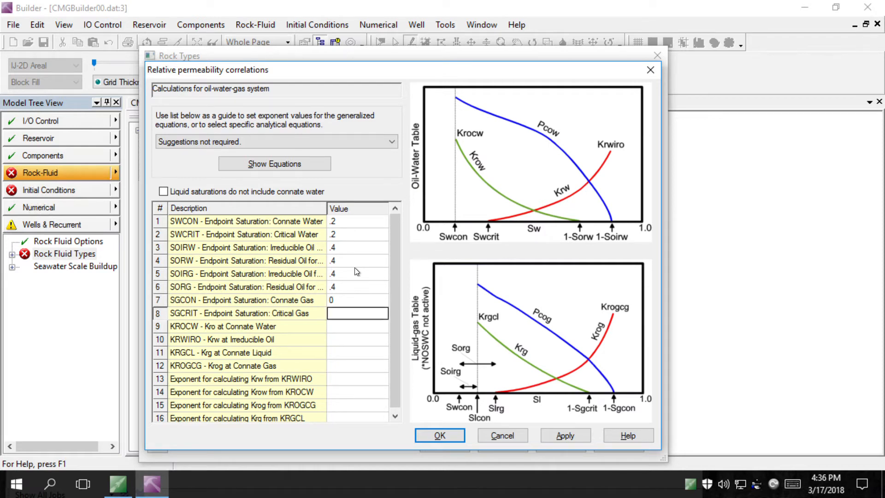
{"action": "type", "text": "0"}
{"action": "key", "text": "Return"}
{"action": "type", "text": "."}
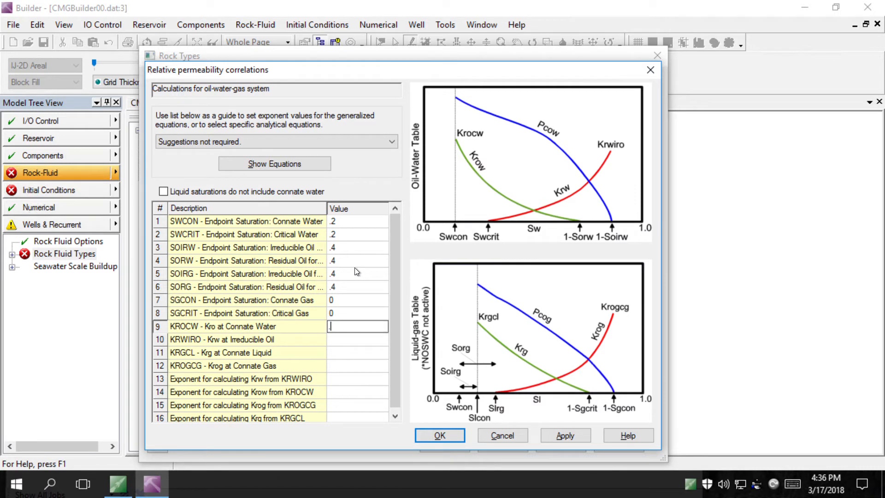
{"action": "type", "text": "8"}
{"action": "key", "text": "Return"}
{"action": "type", "text": "."}
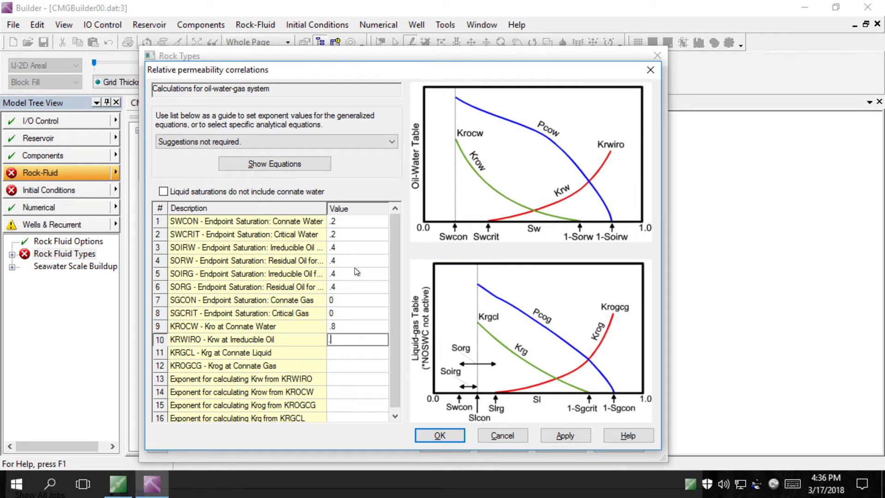
{"action": "type", "text": "3"}
{"action": "key", "text": "Return"}
{"action": "type", "text": "."}
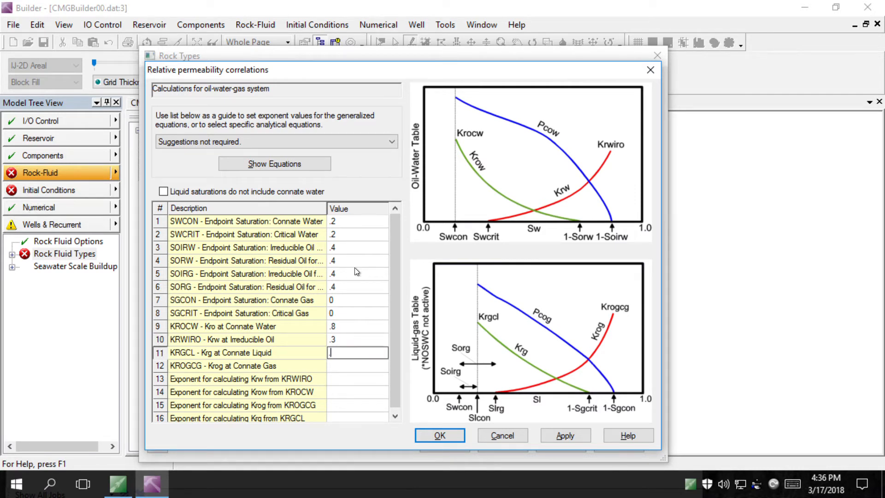
{"action": "type", "text": "8"}
{"action": "key", "text": "Return"}
{"action": "type", "text": ".8"}
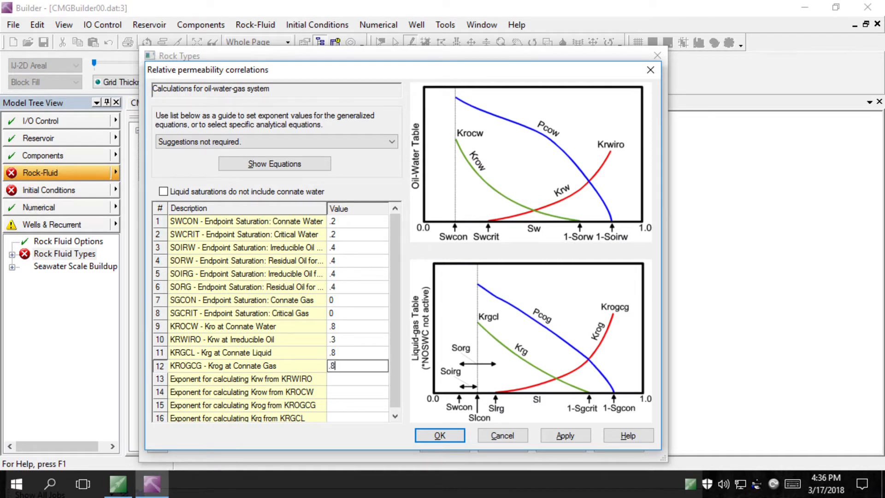
{"action": "key", "text": "Return"}
Set all correlation exponents to 2, then apply and generate the tables
{"action": "type", "text": "2"}
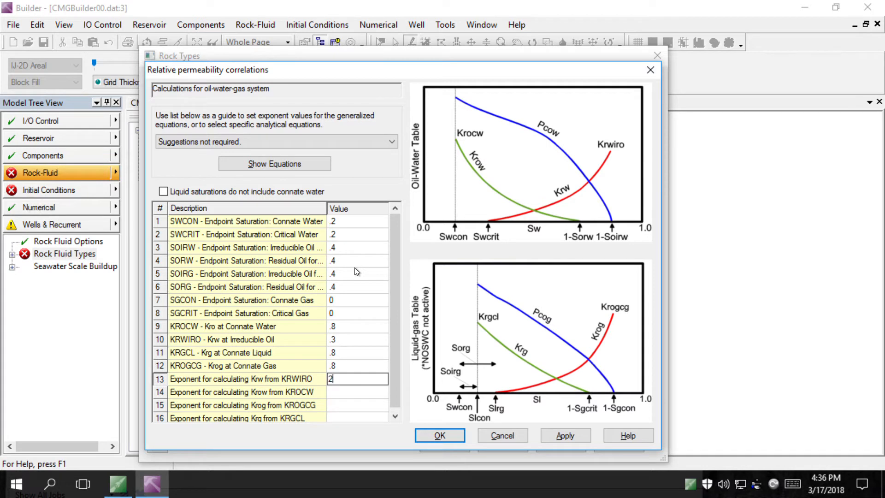
{"action": "key", "text": "Return"}
{"action": "type", "text": "2"}
{"action": "key", "text": "Return"}
{"action": "type", "text": "2"}
{"action": "key", "text": "Return"}
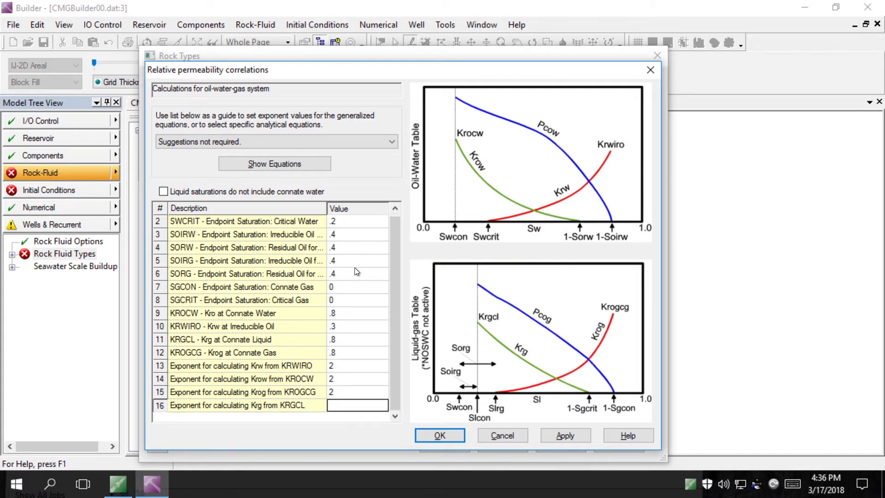
{"action": "type", "text": "2"}
{"action": "left_click", "coordinate": [568, 436]}
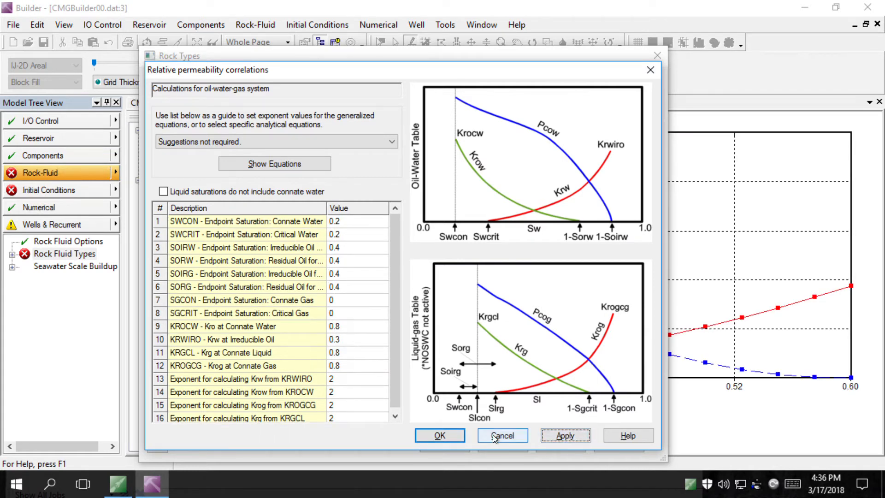
{"action": "left_click", "coordinate": [439, 435]}
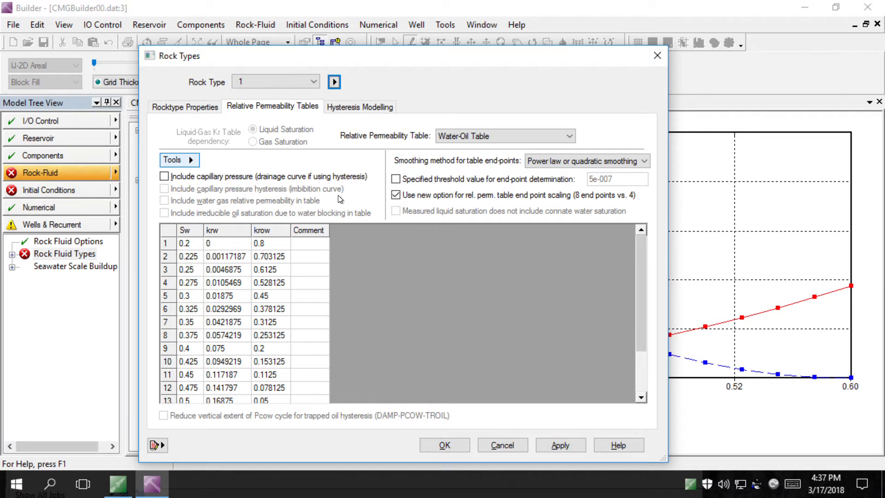
Include drainage and imbibition capillary pressure and enable oil-water hysteresis for rock type 1
{"action": "left_click", "coordinate": [275, 178]}
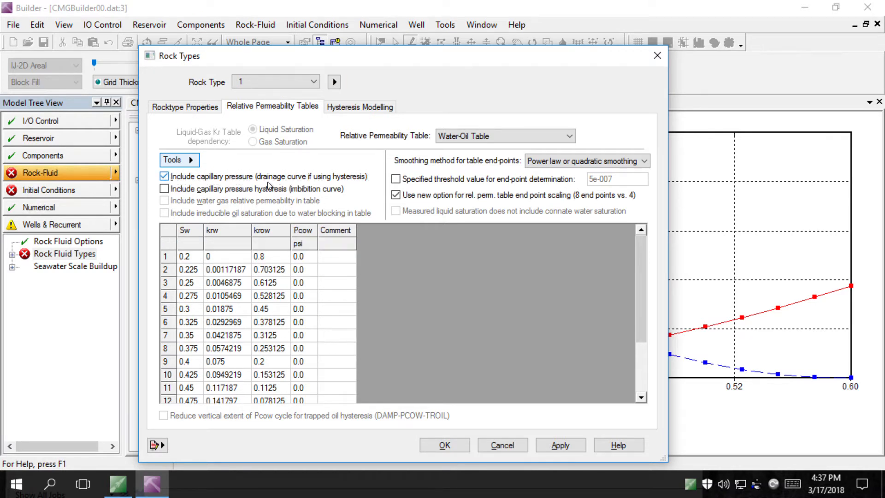
{"action": "left_click", "coordinate": [251, 193]}
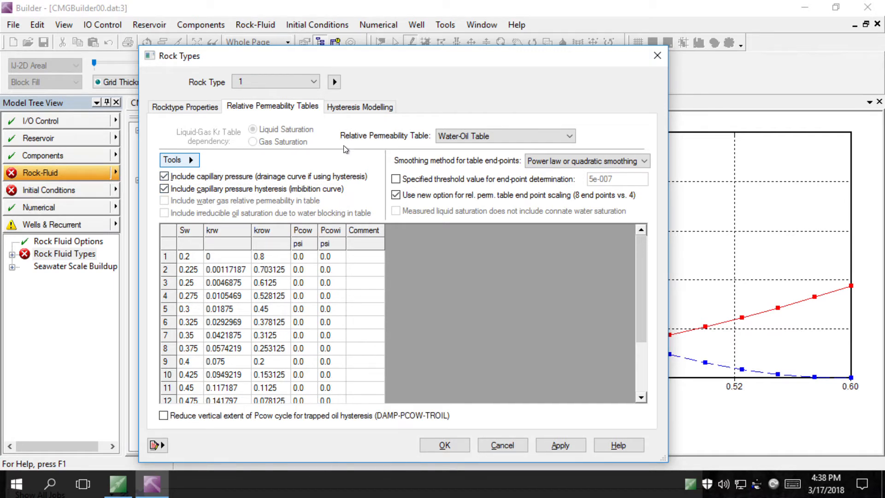
{"action": "left_click", "coordinate": [357, 110]}
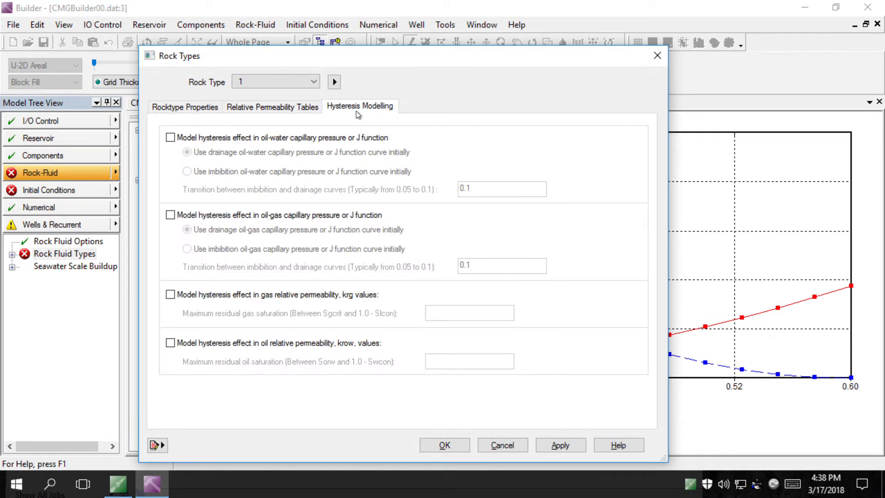
{"action": "left_click", "coordinate": [256, 140]}
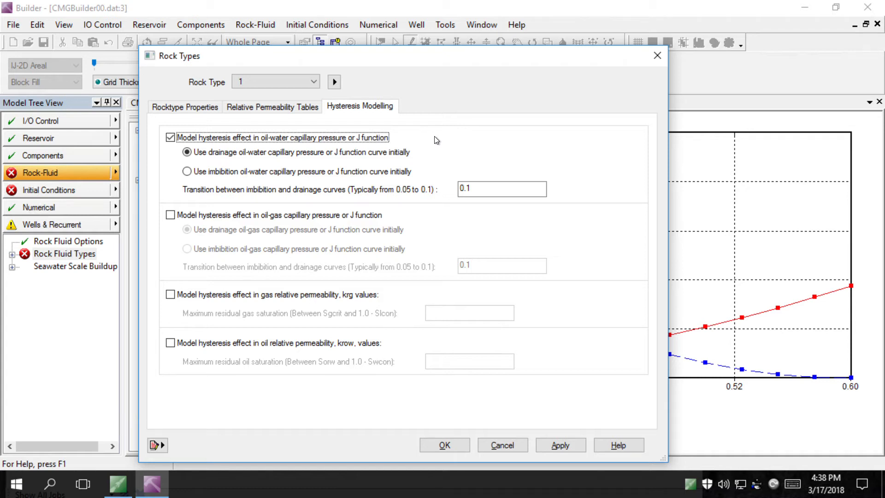
{"action": "left_click", "coordinate": [561, 446]}
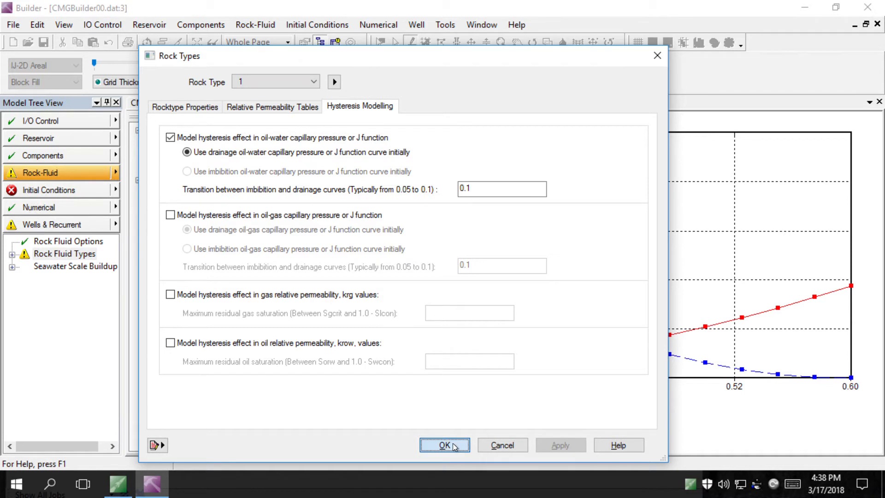
{"action": "left_click", "coordinate": [453, 446]}
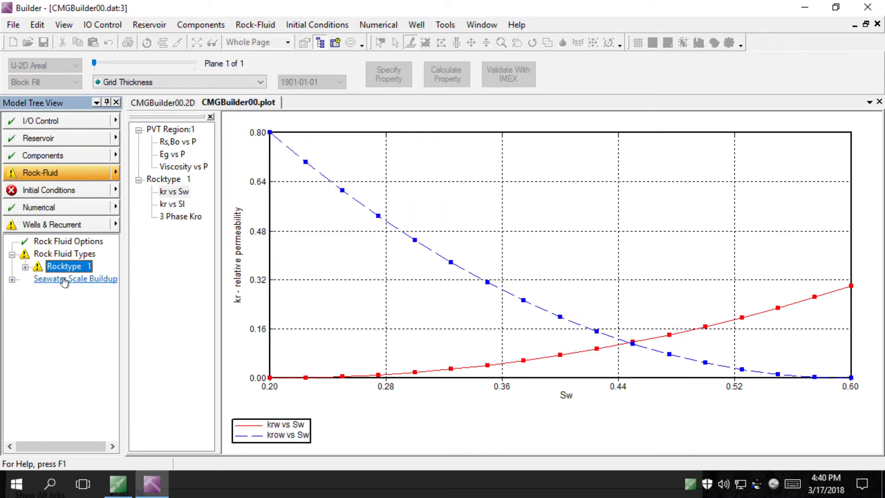
Collapse the Rock-Fluid tree entries, then select and expand Initial Conditions to reveal Calculation Methods
{"action": "left_click", "coordinate": [12, 279]}
{"action": "left_click", "coordinate": [12, 255]}
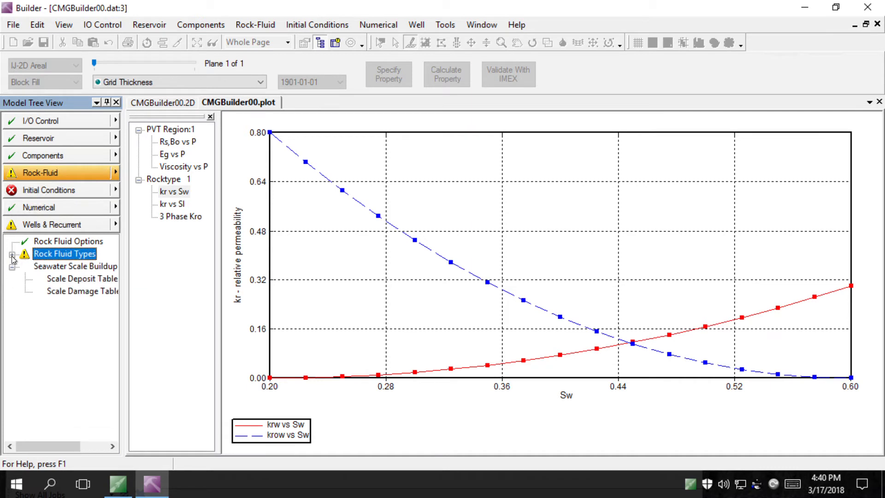
{"action": "left_click", "coordinate": [12, 254]}
{"action": "left_click", "coordinate": [12, 255]}
{"action": "left_click", "coordinate": [12, 266]}
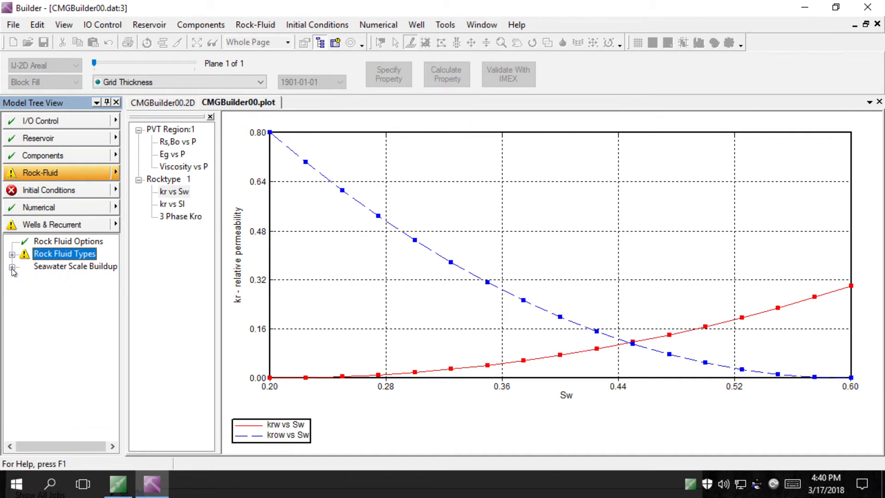
{"action": "left_click", "coordinate": [60, 192]}
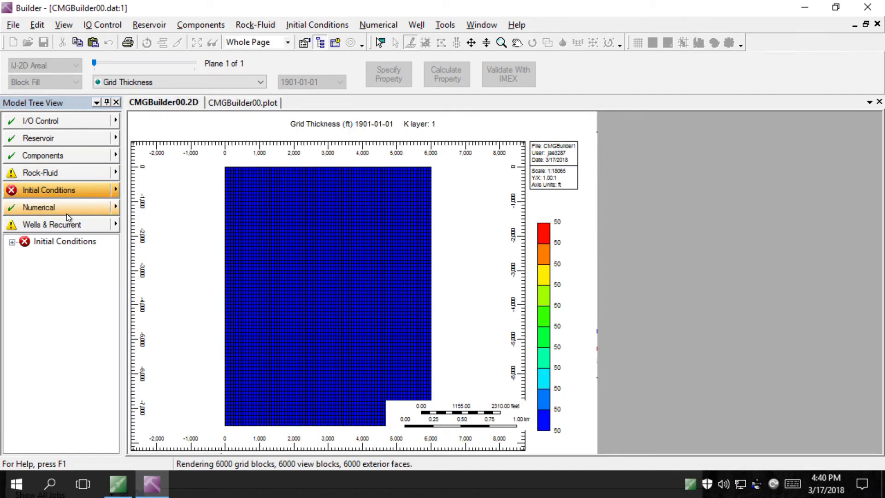
{"action": "left_click", "coordinate": [59, 241]}
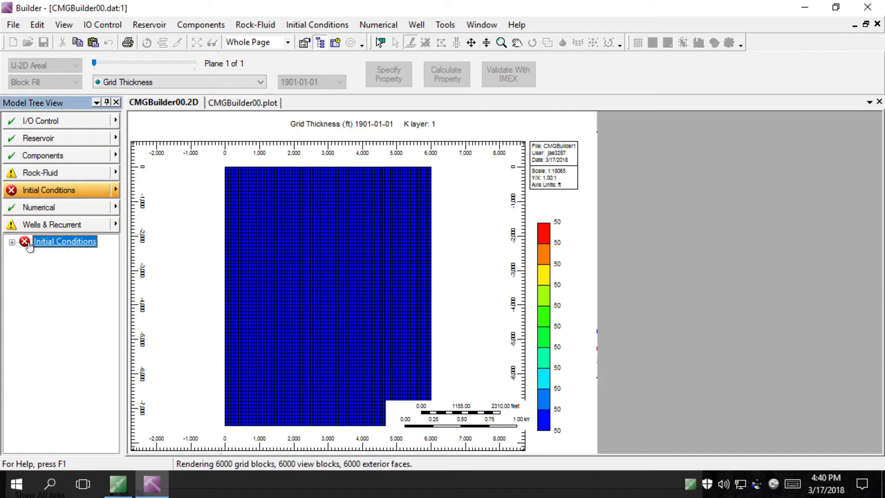
{"action": "left_click", "coordinate": [12, 243]}
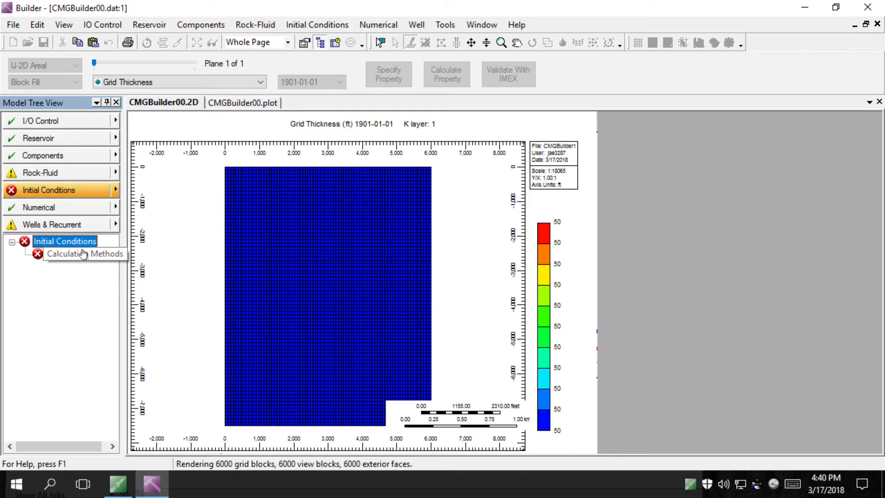
In the advanced Initial Conditions settings, choose VERTICAL BLOCK_CENTER and WATER_OIL, then show PVT Region Parameters
{"action": "double_click", "coordinate": [82, 244]}
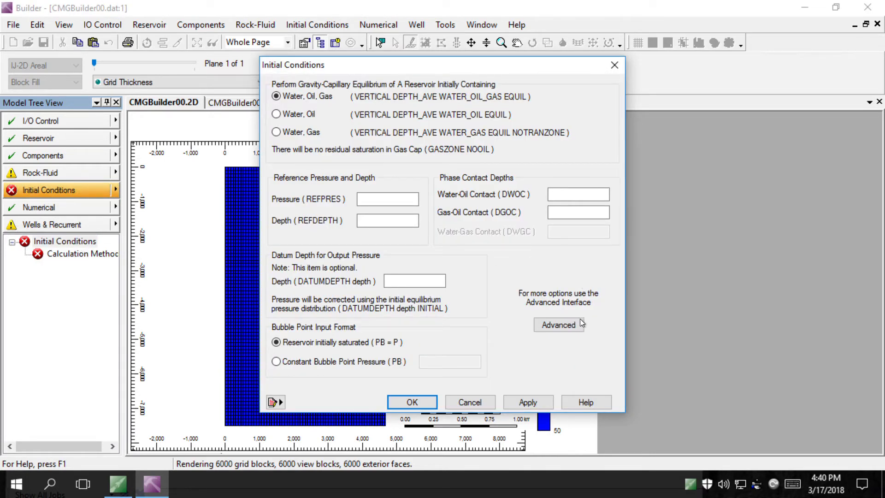
{"action": "left_click", "coordinate": [559, 324]}
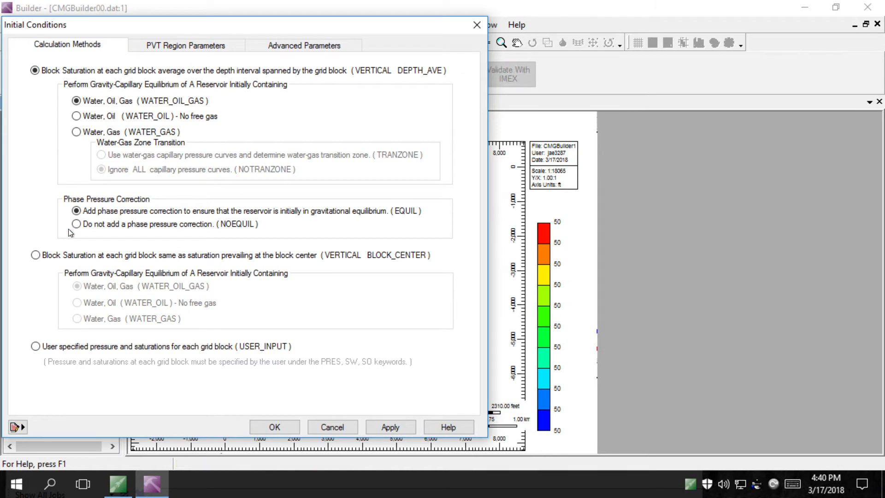
{"action": "left_click", "coordinate": [57, 255]}
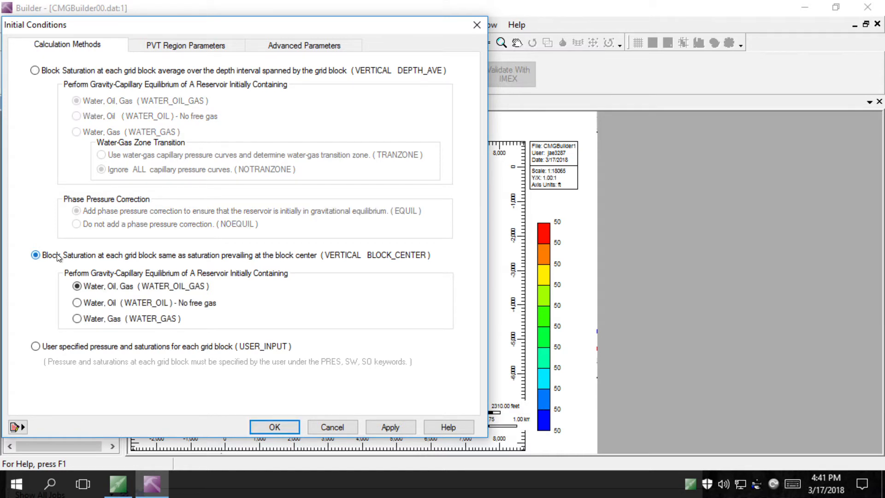
{"action": "key", "text": "alt"}
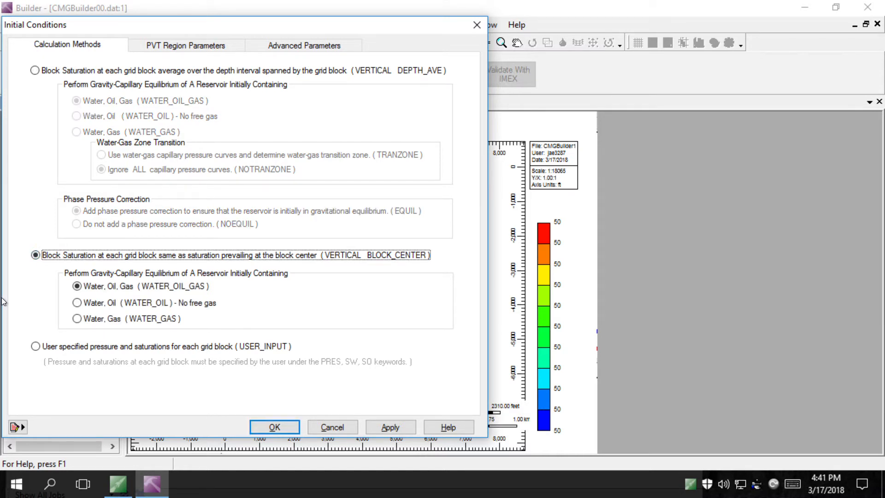
{"action": "left_click", "coordinate": [106, 307]}
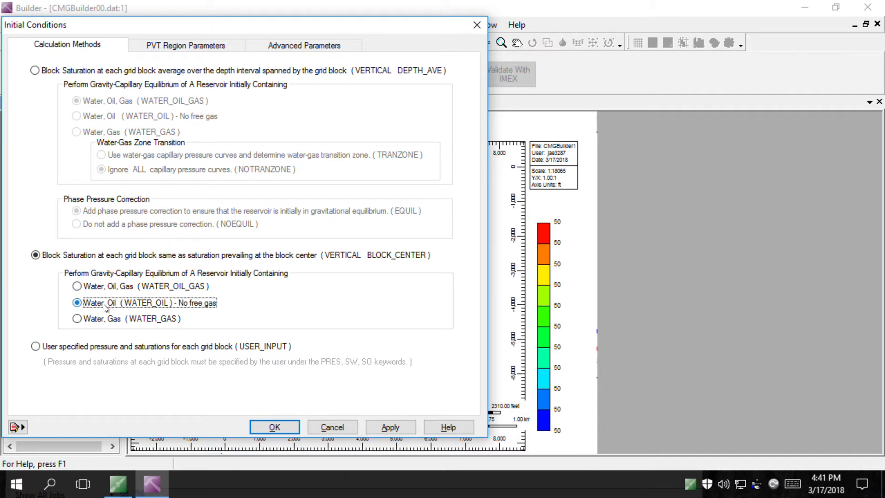
{"action": "left_click", "coordinate": [176, 47]}
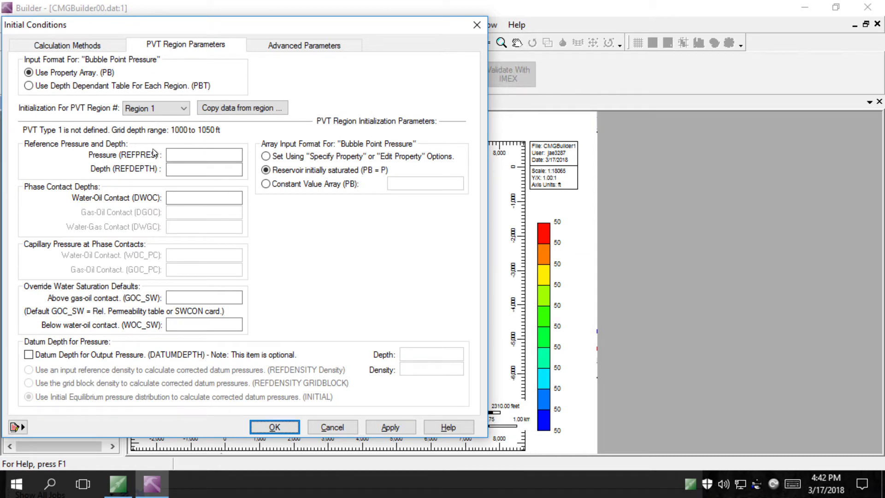
{"action": "left_click", "coordinate": [189, 157]}
Enter REFPRES 4500 psi, REFDEPTH 7495 ft and water-oil contact DWOC 0 ft
{"action": "type", "text": "4500"}
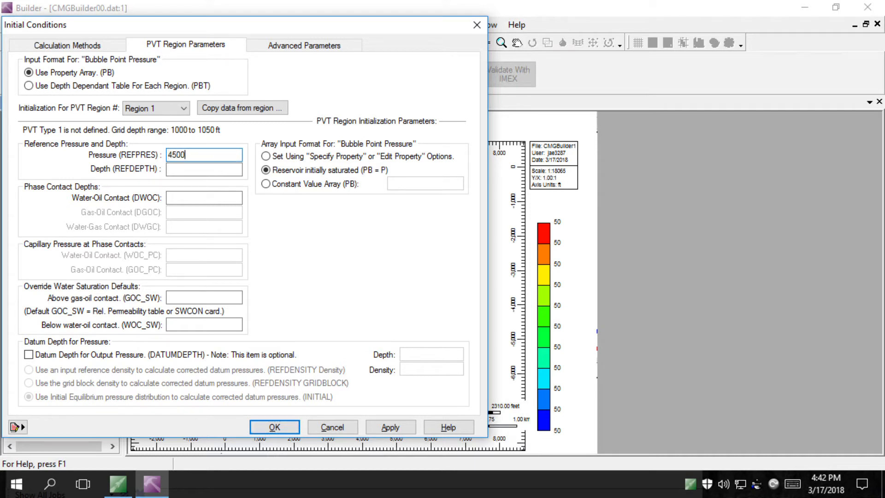
{"action": "key", "text": "Tab"}
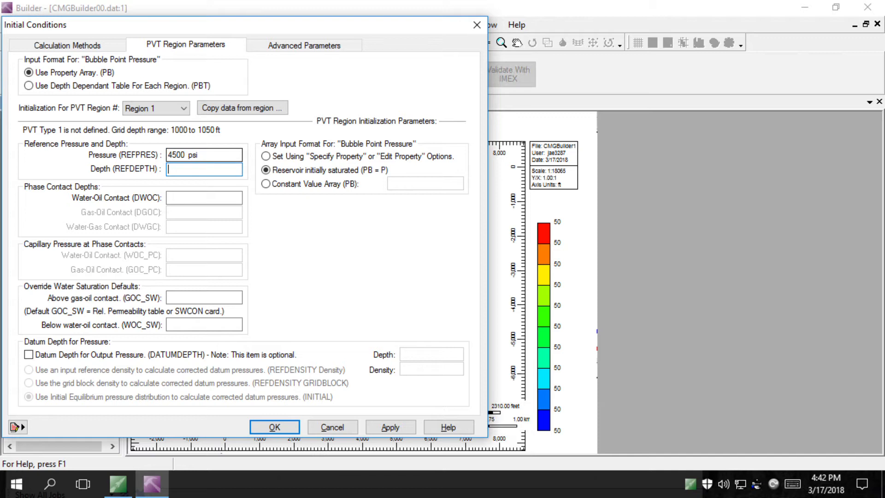
{"action": "type", "text": "7495"}
{"action": "left_click", "coordinate": [181, 199]}
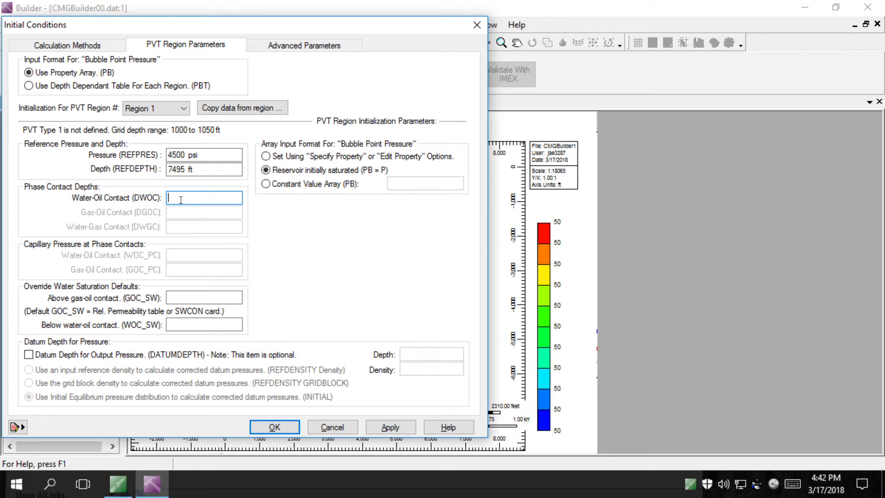
{"action": "type", "text": "o"}
{"action": "key", "text": "BackSpace"}
{"action": "type", "text": "0"}
Make bubble point a constant 502.505 psi, then apply and close
{"action": "left_click", "coordinate": [295, 187]}
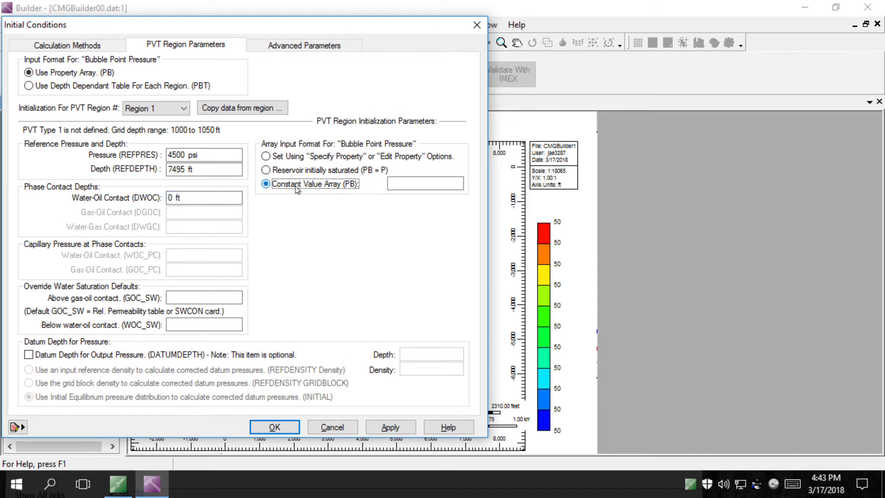
{"action": "left_click", "coordinate": [428, 187]}
{"action": "type", "text": "5"}
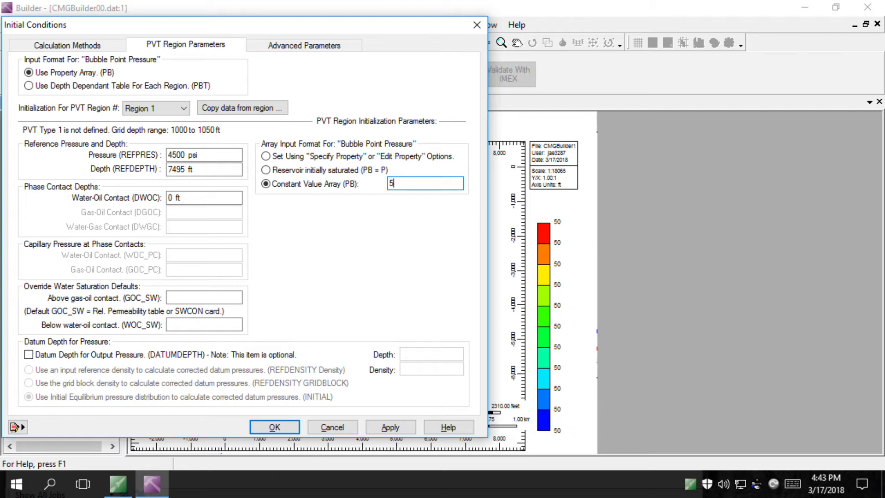
{"action": "type", "text": "02.505"}
{"action": "left_click", "coordinate": [388, 428]}
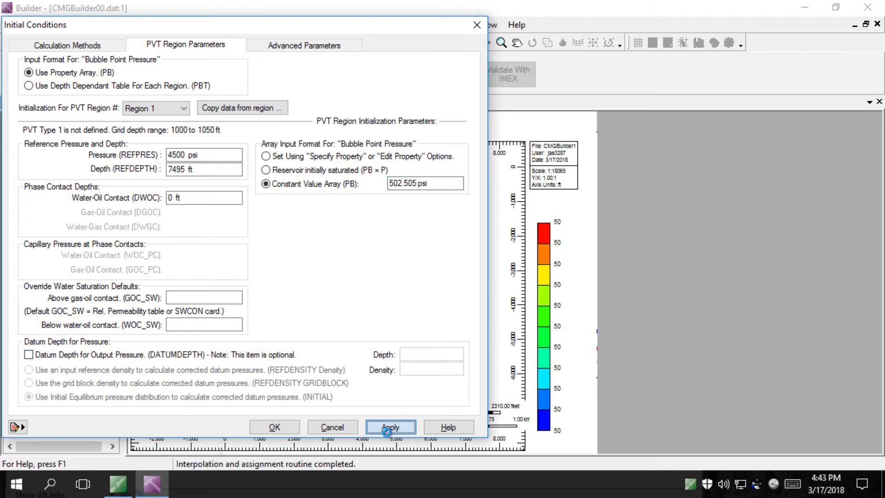
{"action": "left_click", "coordinate": [287, 432]}
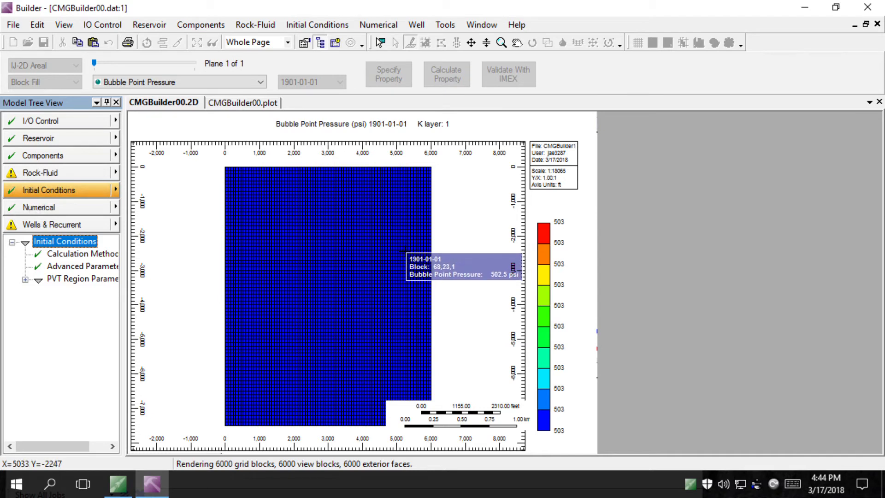
In Numerical Controls, set DTMAX to 1 day and DTWELL to 1 day
{"action": "left_click", "coordinate": [78, 208]}
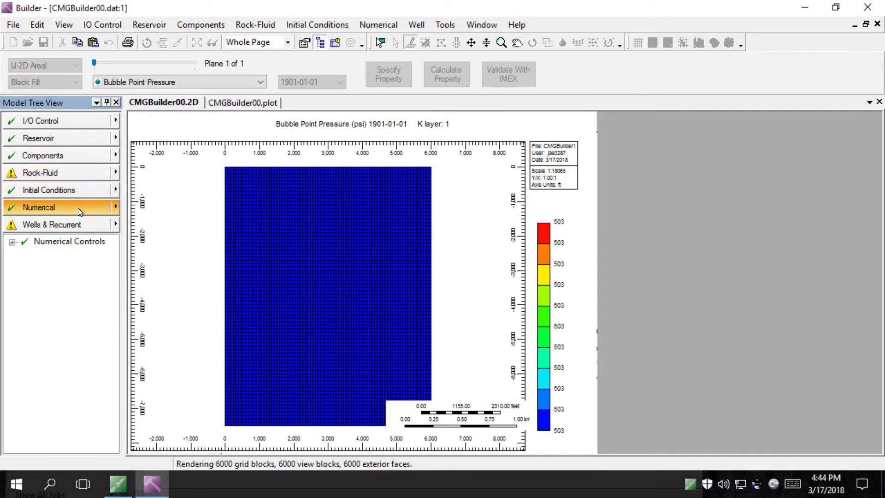
{"action": "double_click", "coordinate": [60, 242]}
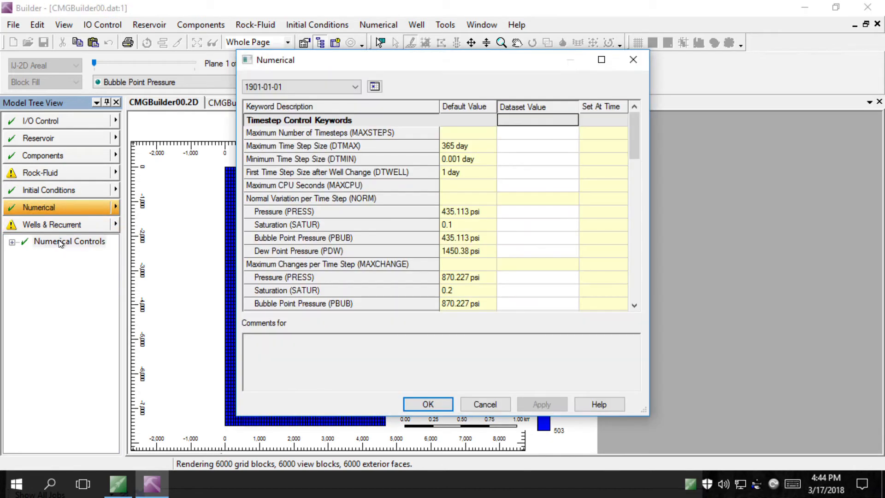
{"action": "left_click", "coordinate": [517, 148]}
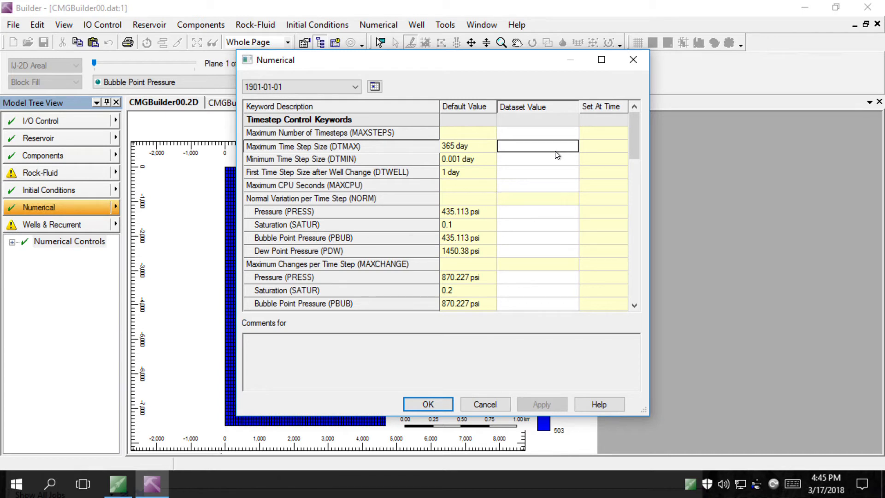
{"action": "type", "text": "1"}
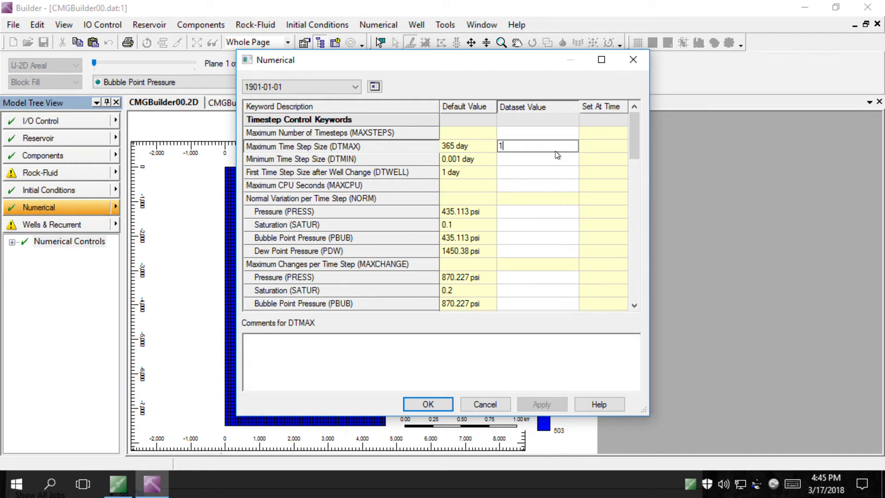
{"action": "key", "text": "Return"}
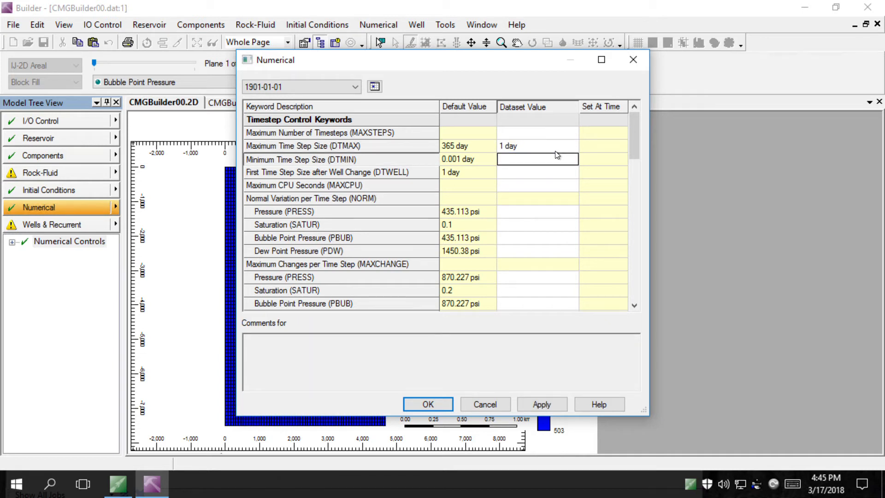
{"action": "key", "text": "Down"}
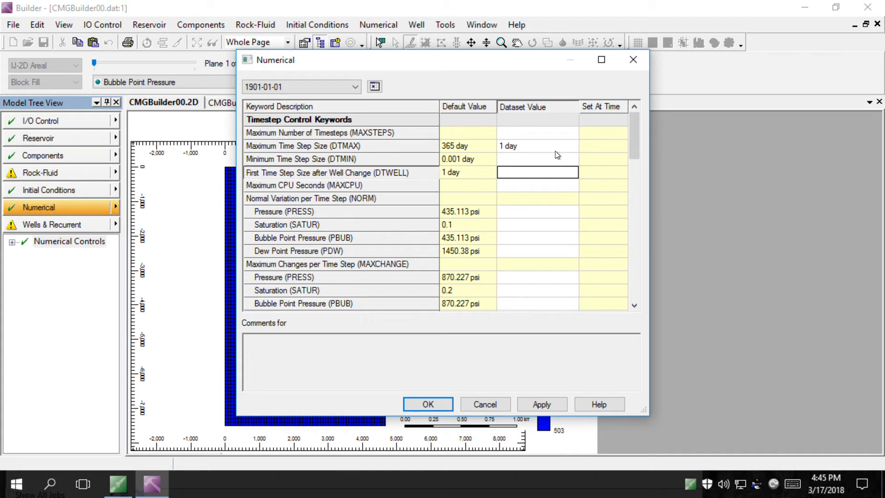
{"action": "type", "text": "1"}
{"action": "key", "text": "Up"}
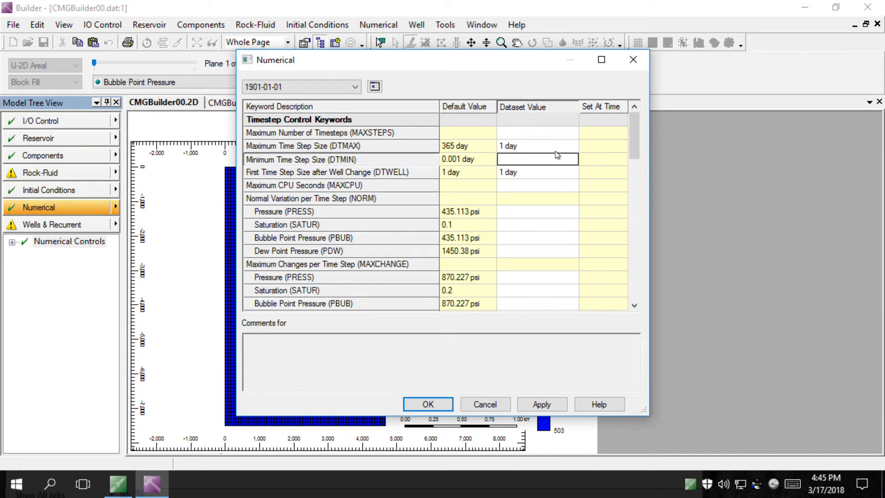
Set DTMIN to .99999 day and apply the timestep settings
{"action": "left_click", "coordinate": [556, 159]}
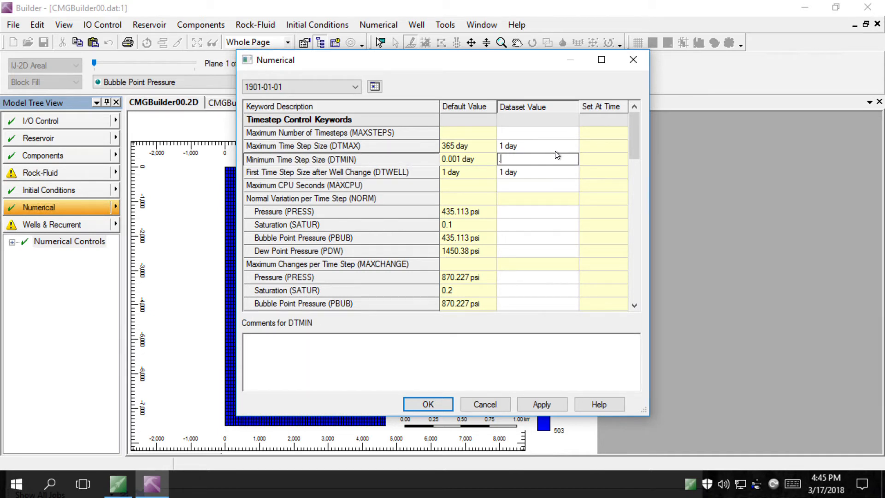
{"action": "type", "text": ".99999"}
{"action": "key", "text": "Down"}
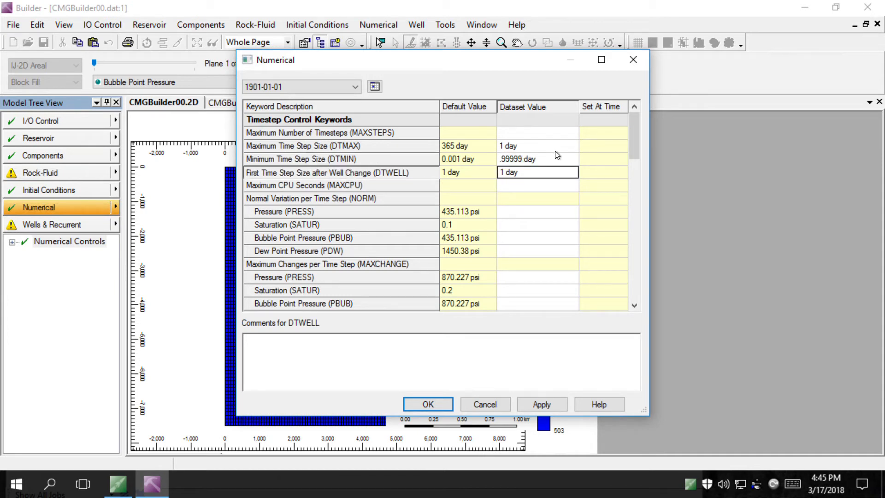
{"action": "left_click", "coordinate": [541, 400]}
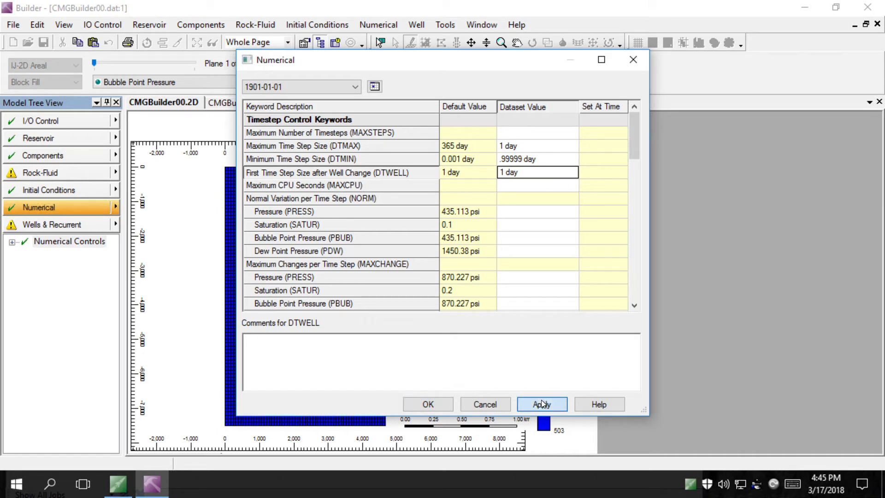
{"action": "left_click", "coordinate": [425, 404]}
{"action": "mouse_move", "coordinate": [375, 270]}
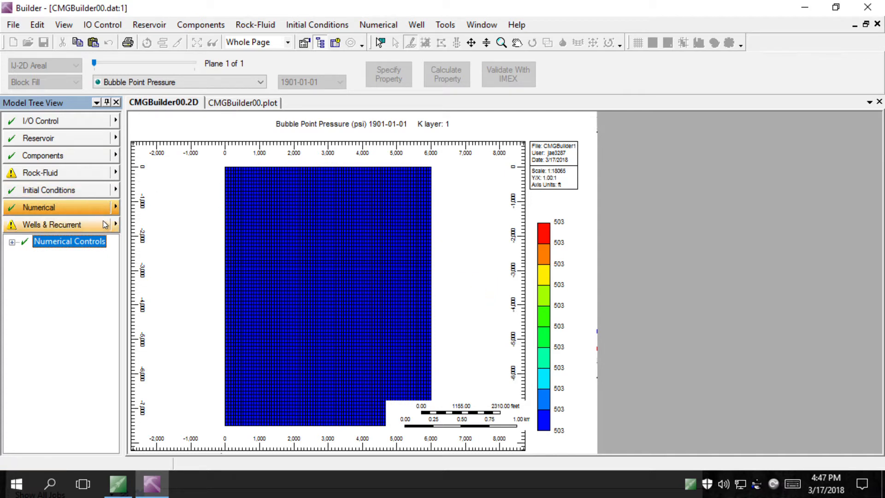
Start a new well from the wells and recurrent data section and make it a PRODUCER
{"action": "left_click", "coordinate": [79, 225]}
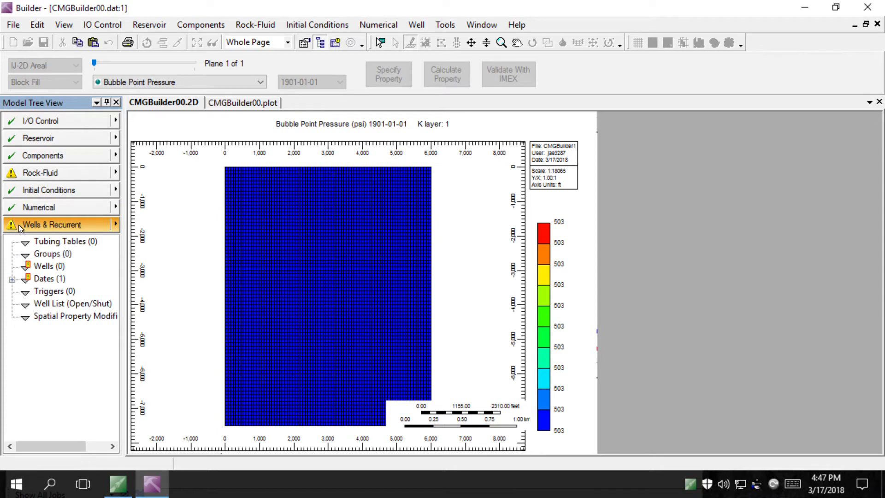
{"action": "double_click", "coordinate": [61, 267]}
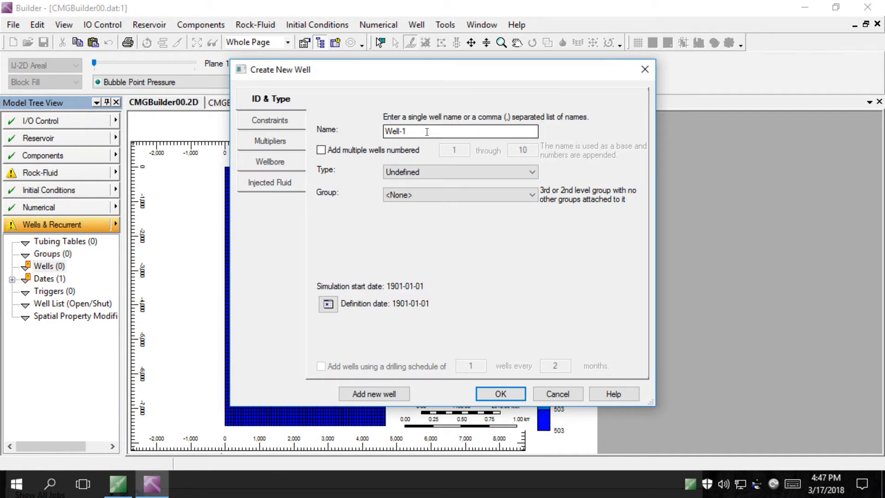
{"action": "left_click", "coordinate": [397, 173]}
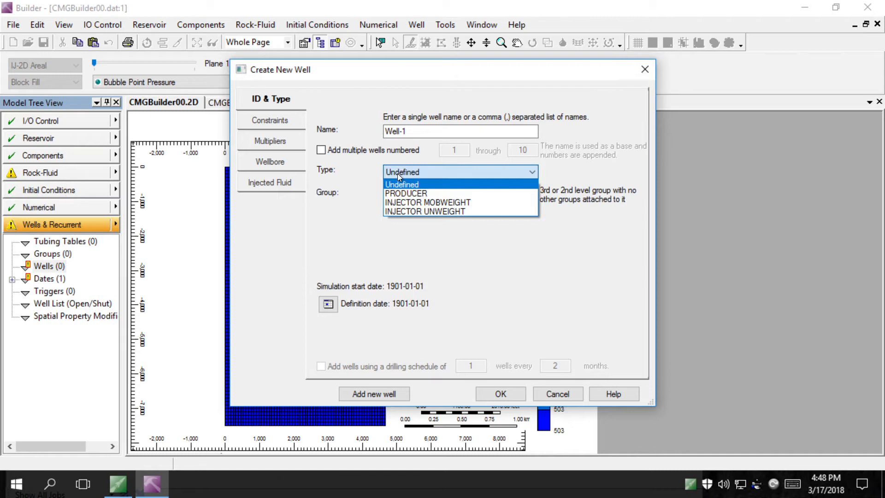
{"action": "left_click", "coordinate": [416, 194]}
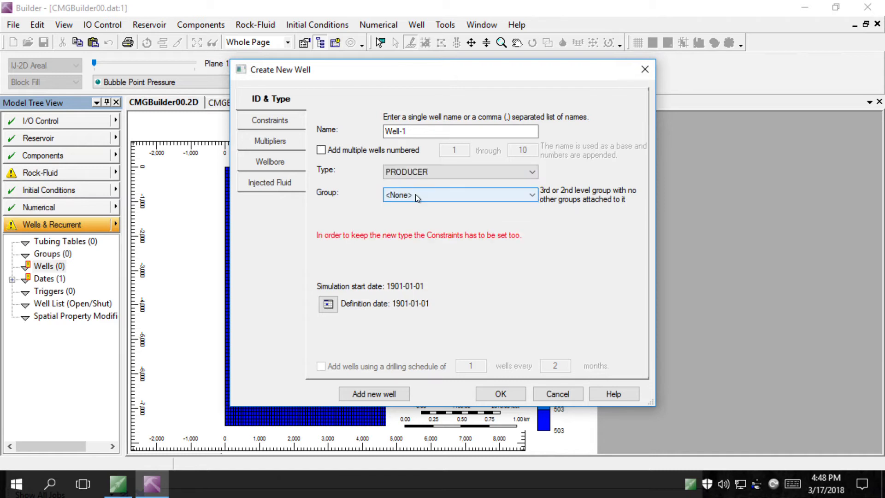
Limit the well with an OPERATE surface liquid rate (STL) of 120 bbl/day, then add it
{"action": "left_click", "coordinate": [286, 126]}
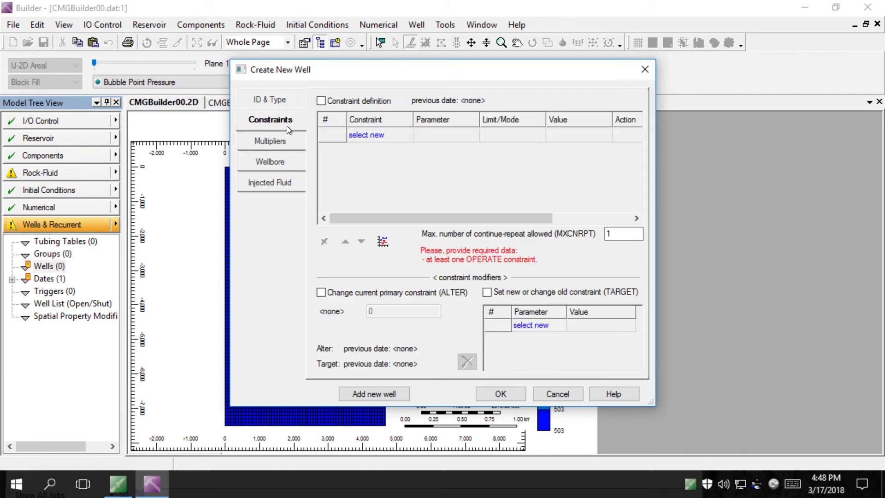
{"action": "left_click", "coordinate": [321, 101]}
{"action": "left_click", "coordinate": [406, 135]}
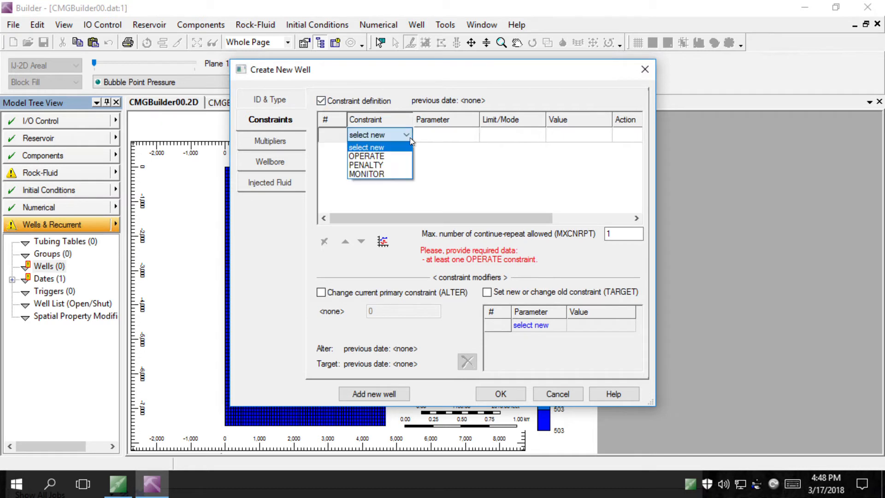
{"action": "left_click", "coordinate": [368, 156]}
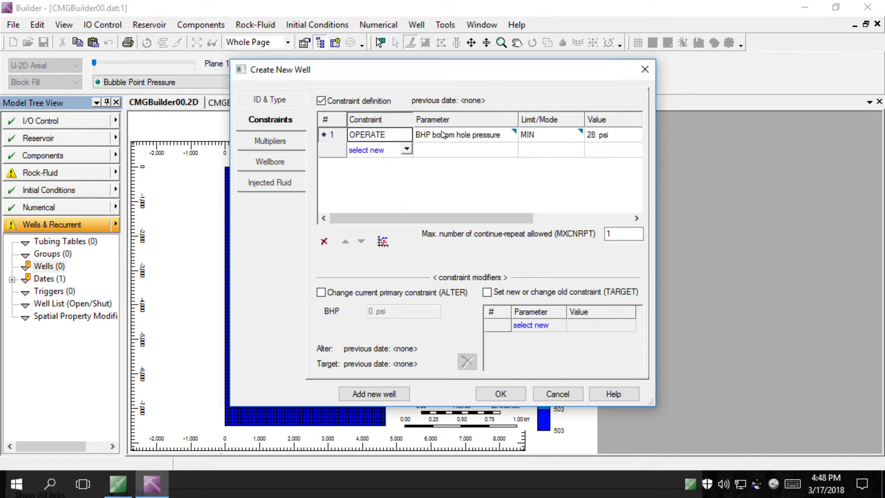
{"action": "left_click", "coordinate": [456, 134]}
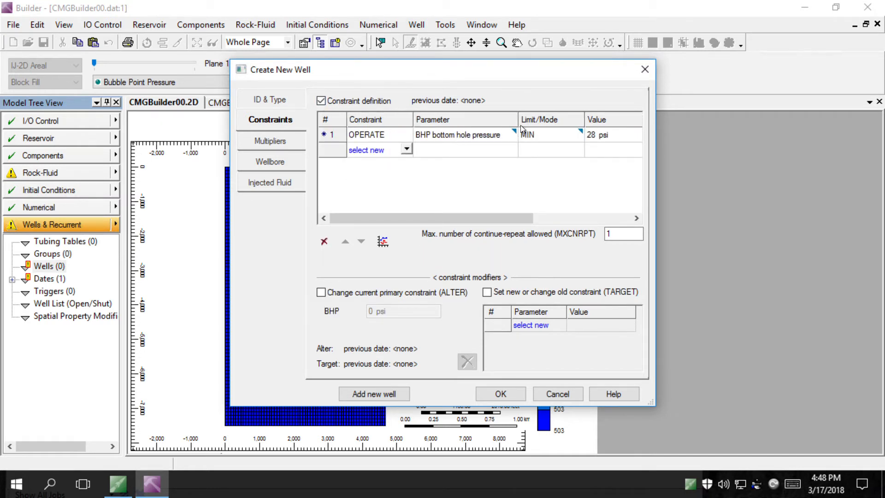
{"action": "left_click", "coordinate": [512, 134]}
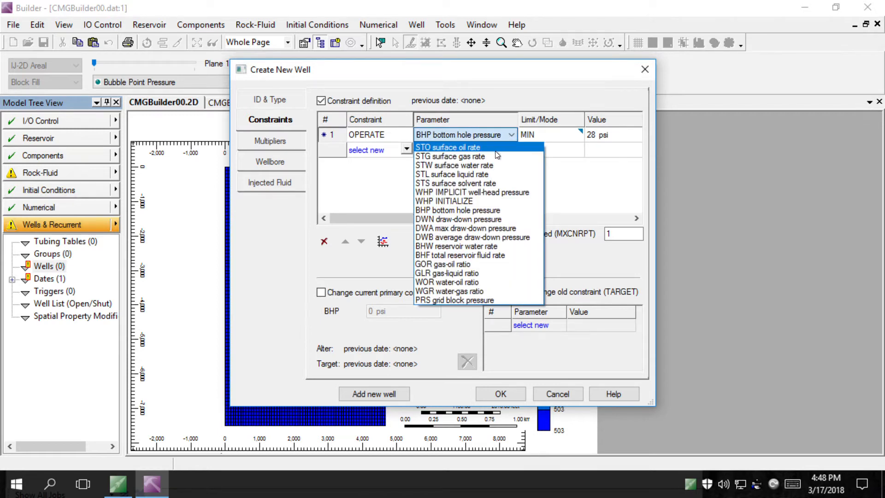
{"action": "left_click", "coordinate": [483, 174]}
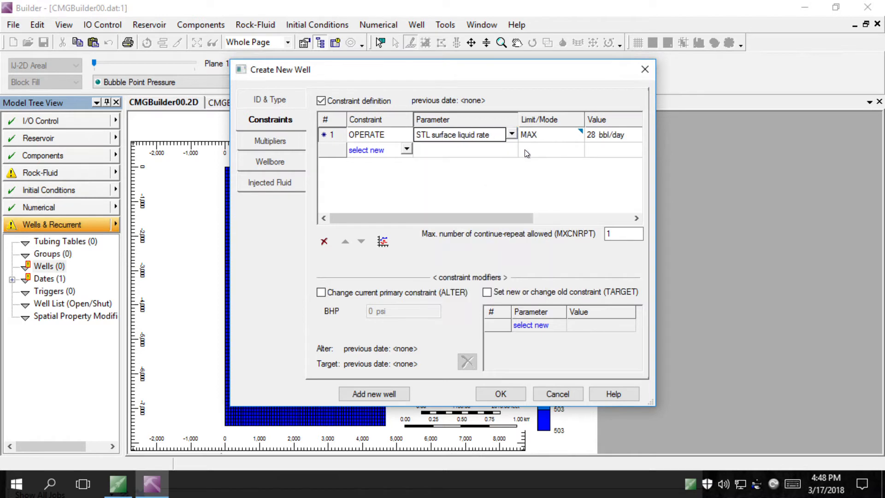
{"action": "left_click", "coordinate": [589, 135]}
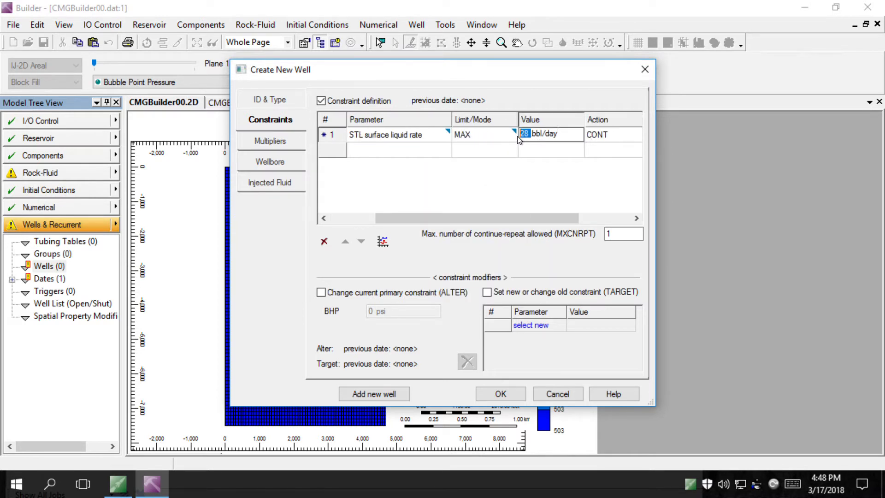
{"action": "type", "text": "120"}
{"action": "left_click", "coordinate": [388, 394]}
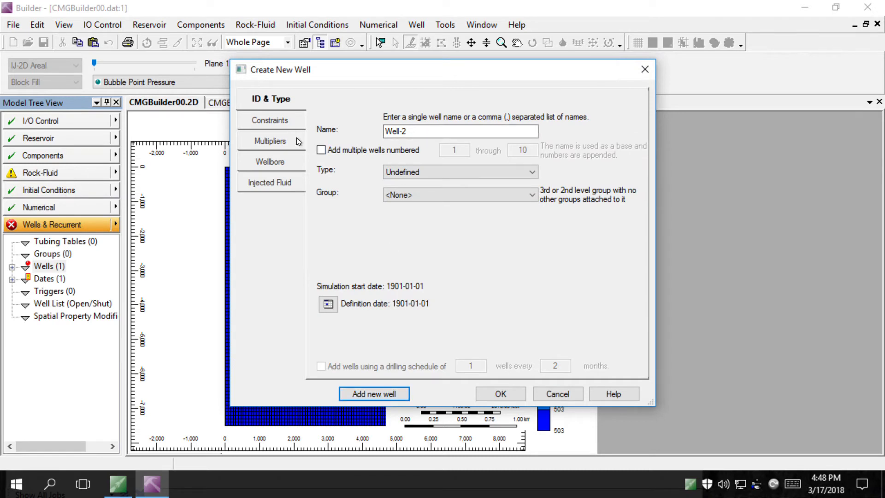
Make Well-2 a PRODUCER and add an OPERATE constraint
{"action": "left_click", "coordinate": [397, 173]}
{"action": "left_click", "coordinate": [412, 194]}
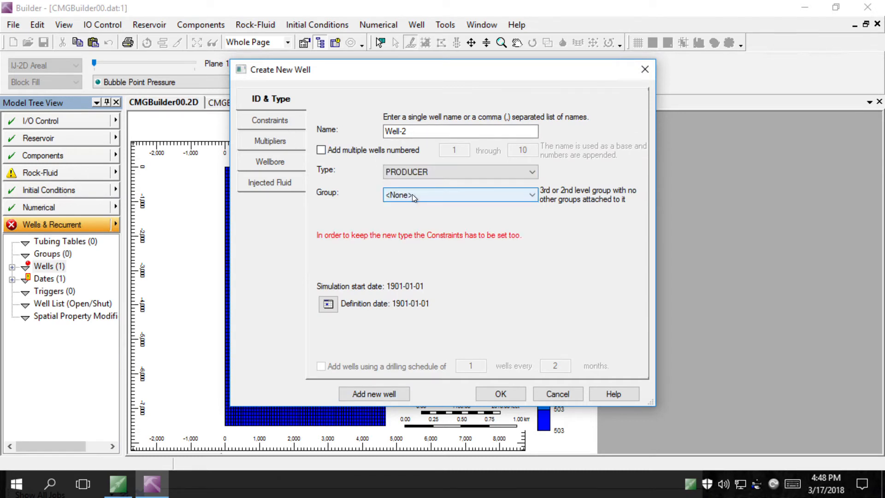
{"action": "left_click", "coordinate": [291, 122]}
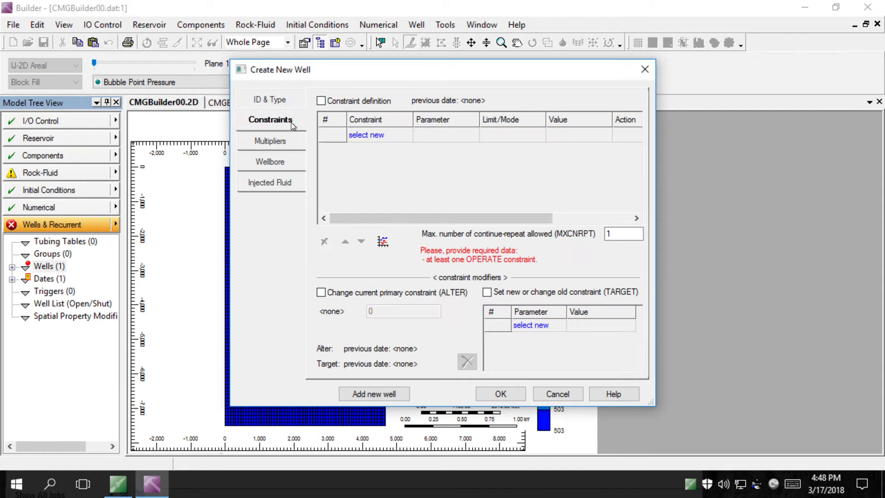
{"action": "left_click", "coordinate": [337, 101]}
{"action": "left_click", "coordinate": [406, 134]}
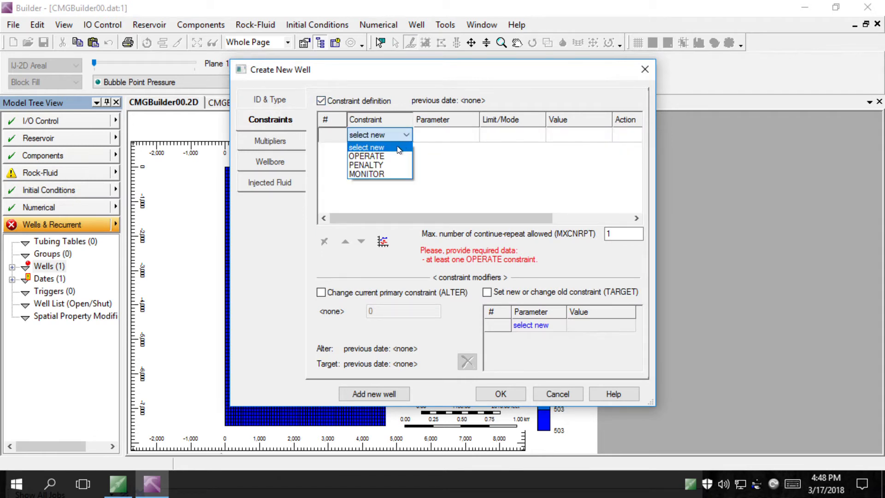
{"action": "left_click", "coordinate": [393, 157]}
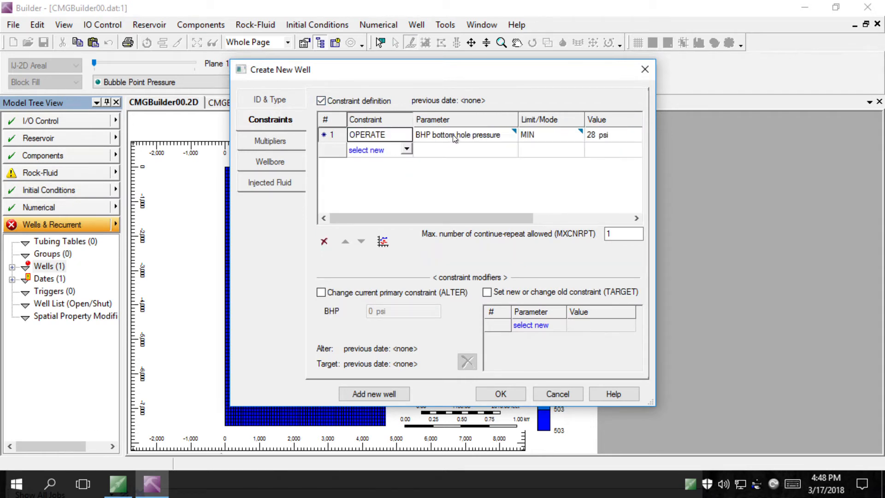
Set Well-2's OPERATE constraint to surface liquid rate at 90 bbl/day
{"action": "left_click", "coordinate": [512, 134]}
{"action": "left_click", "coordinate": [512, 134]}
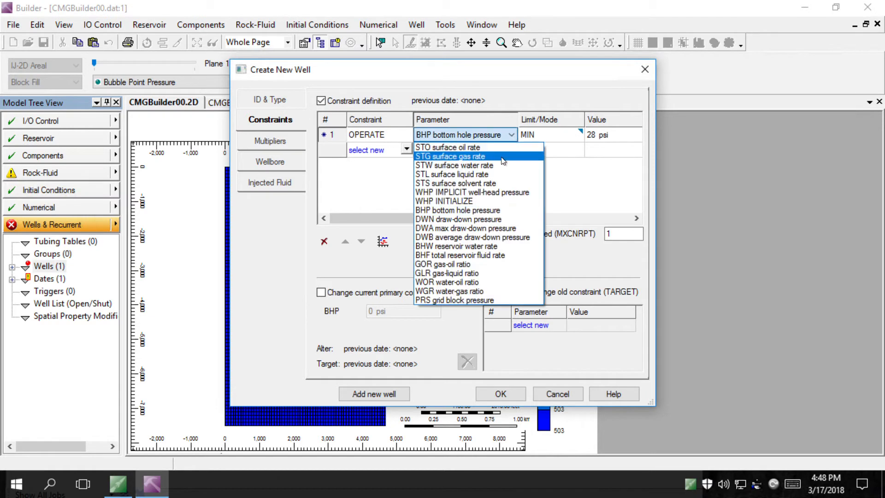
{"action": "left_click", "coordinate": [494, 178]}
{"action": "left_click", "coordinate": [593, 140]}
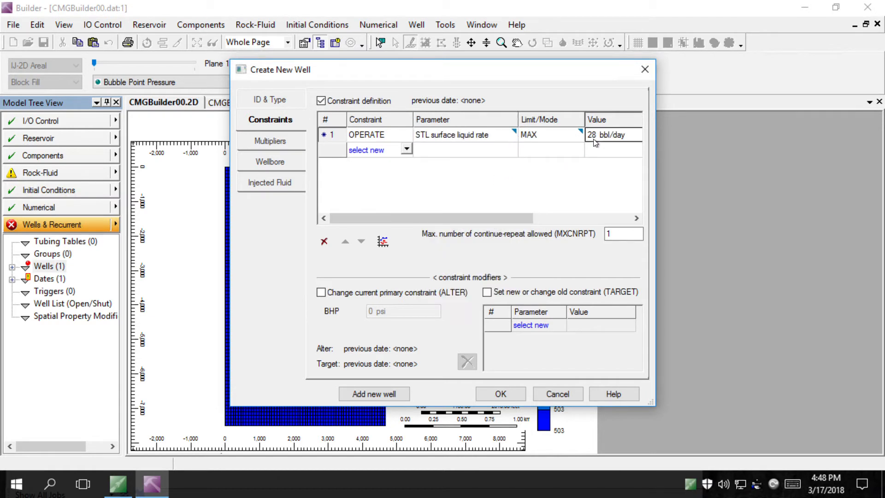
{"action": "left_click", "coordinate": [529, 136]}
{"action": "key", "text": "BackSpace"}
{"action": "key", "text": "BackSpace"}
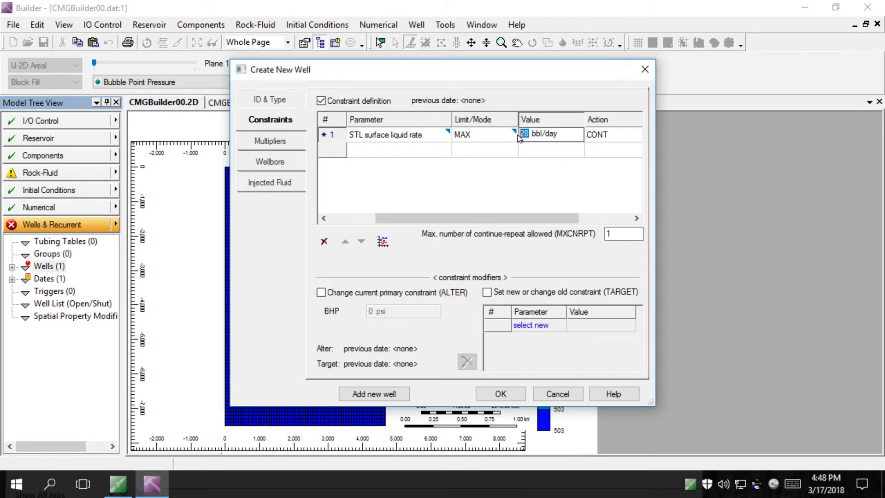
{"action": "type", "text": "90"}
Add Well-2 and make the new Well-3 a PRODUCER
{"action": "left_click", "coordinate": [390, 393]}
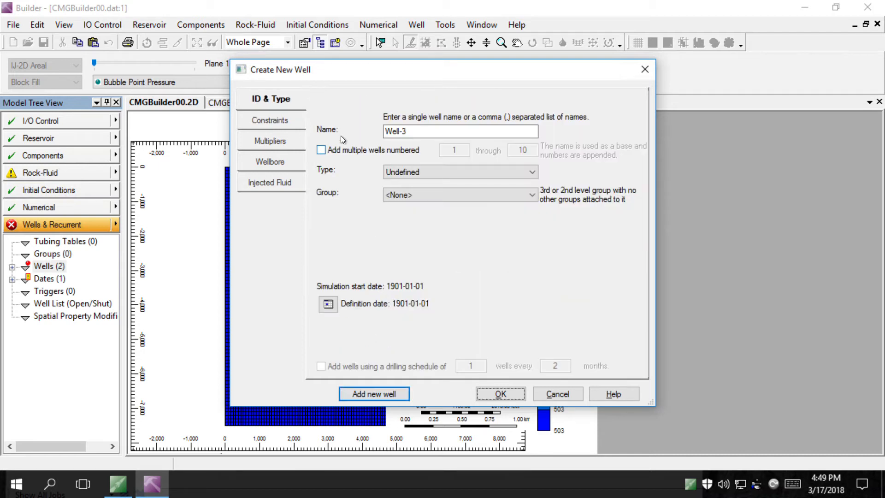
{"action": "left_click", "coordinate": [400, 172]}
{"action": "left_click", "coordinate": [419, 193]}
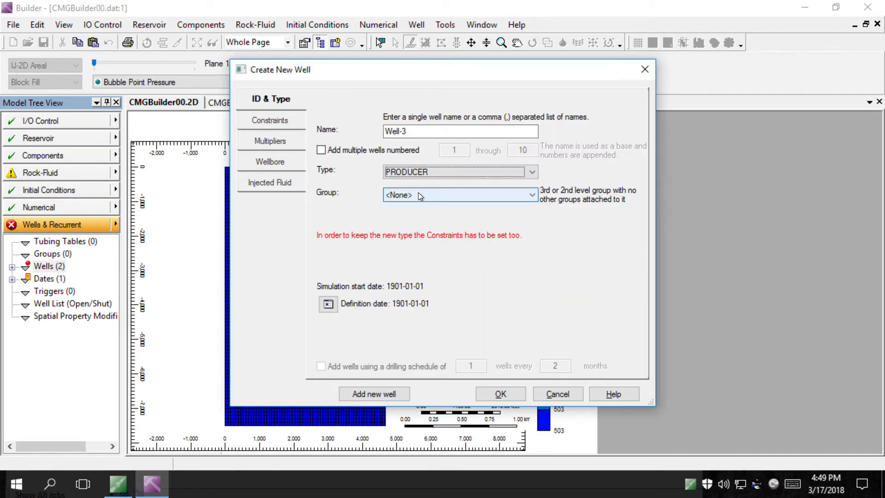
Give Well-3 an OPERATE bottom-hole pressure constraint of 502.505 psi and add it
{"action": "left_click", "coordinate": [271, 120]}
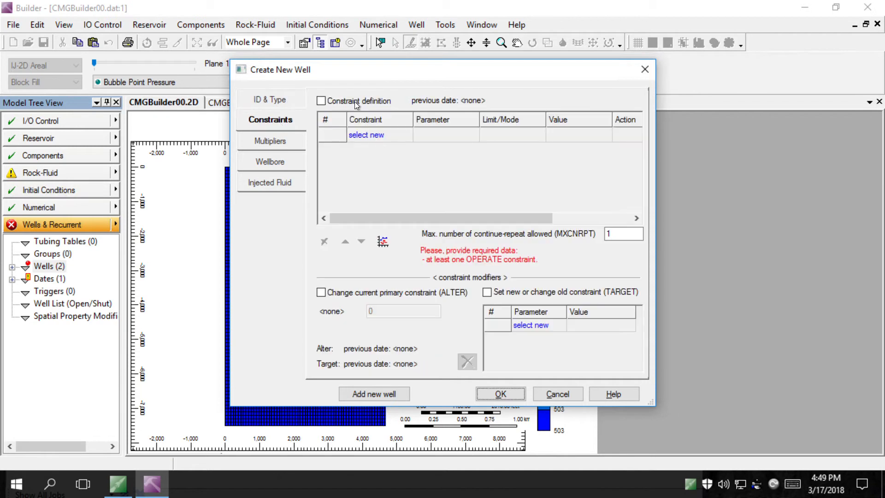
{"action": "left_click", "coordinate": [355, 101]}
{"action": "left_click", "coordinate": [382, 137]}
{"action": "left_click", "coordinate": [386, 146]}
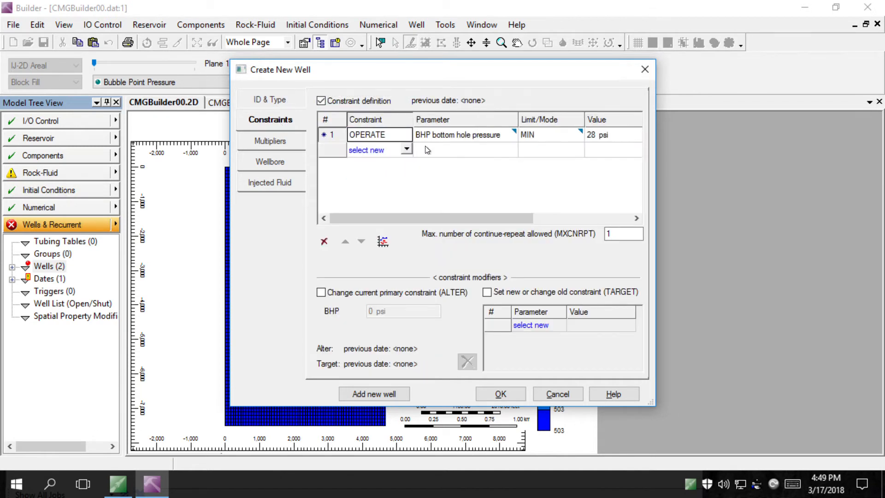
{"action": "left_click", "coordinate": [595, 134]}
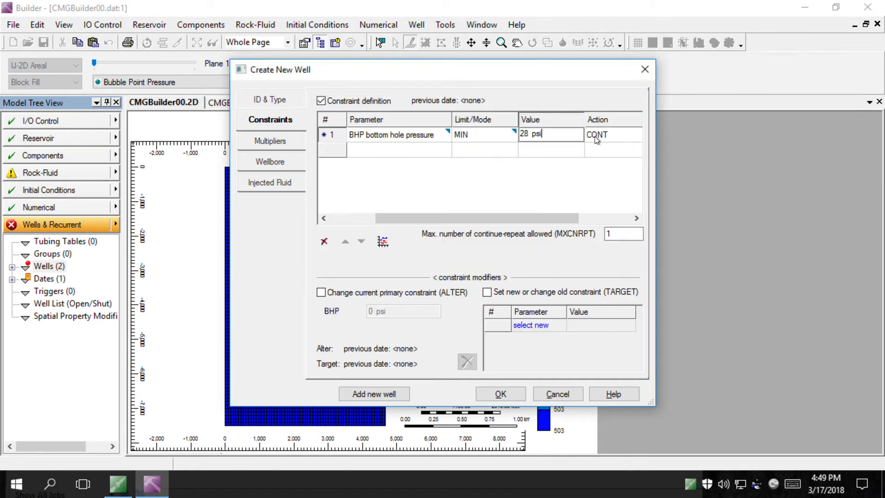
{"action": "key", "text": "Left"}
{"action": "key", "text": "BackSpace"}
{"action": "key", "text": "BackSpace"}
{"action": "type", "text": "502.505"}
{"action": "left_click", "coordinate": [386, 394]}
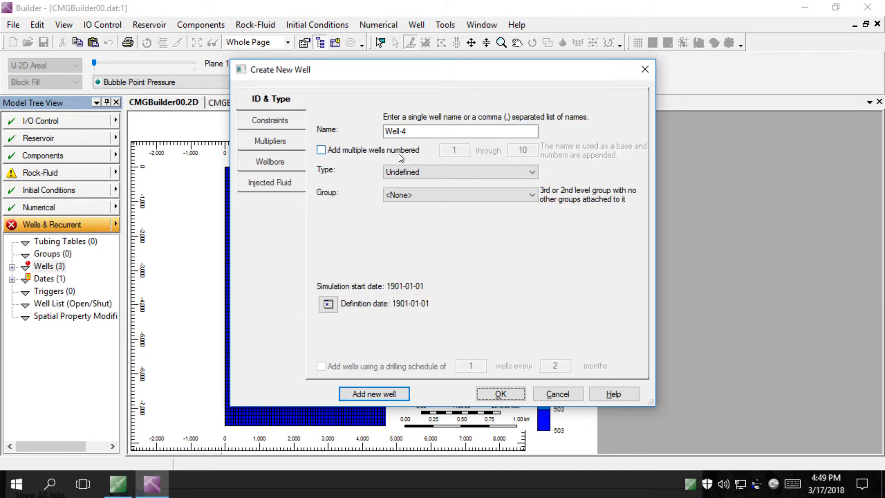
Define Well-4 as a PRODUCER with an OPERATE minimum bottom-hole pressure of 502.505 psi, then add it
{"action": "left_click", "coordinate": [409, 179]}
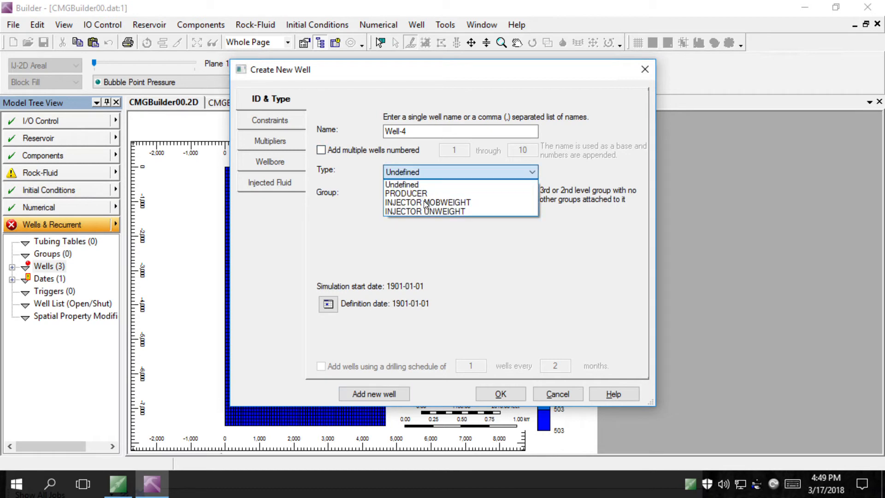
{"action": "left_click", "coordinate": [422, 190]}
{"action": "left_click", "coordinate": [290, 131]}
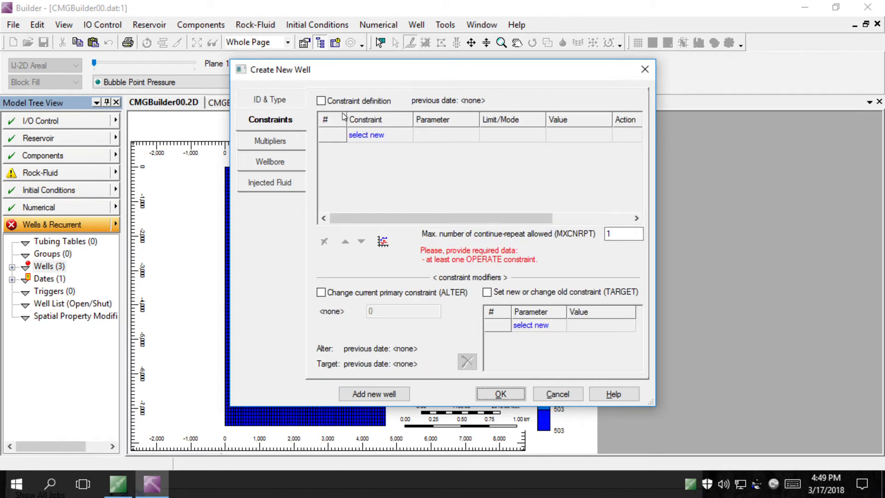
{"action": "left_click", "coordinate": [344, 103]}
{"action": "left_click", "coordinate": [382, 134]}
{"action": "left_click", "coordinate": [381, 134]}
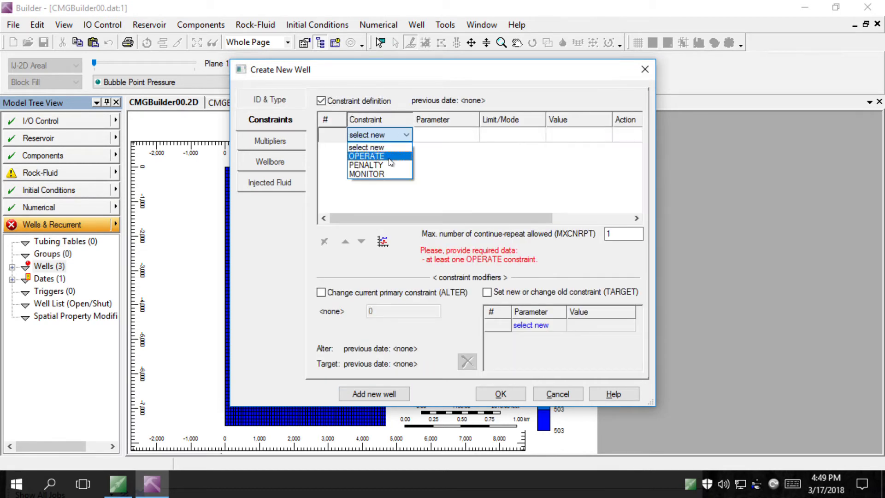
{"action": "left_click", "coordinate": [392, 155]}
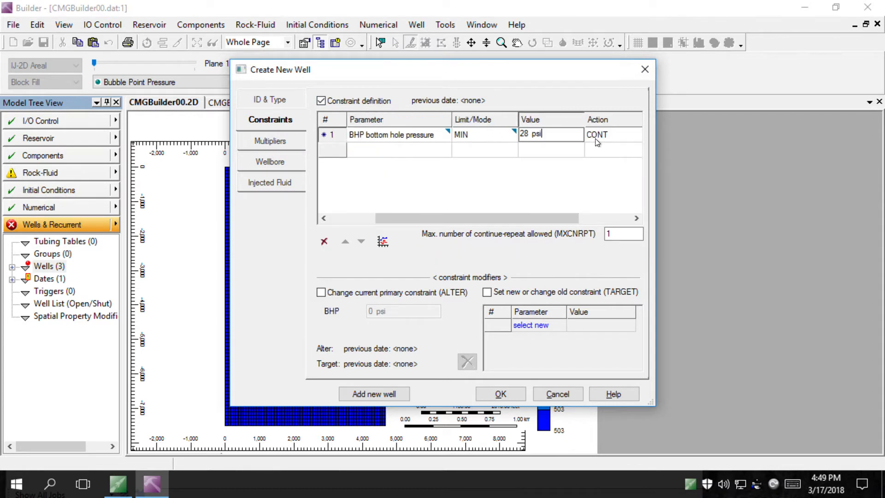
{"action": "left_click", "coordinate": [520, 136]}
{"action": "type", "text": "505.5"}
{"action": "key", "text": "BackSpace"}
{"action": "key", "text": "BackSpace"}
{"action": "key", "text": "BackSpace"}
{"action": "type", "text": "2.505"}
{"action": "left_click", "coordinate": [388, 394]}
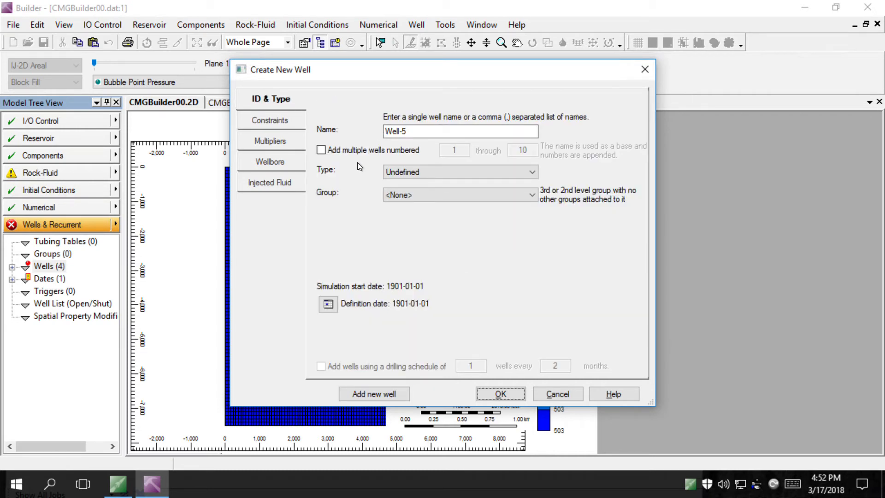
Make Well-5 a PRODUCER with an OPERATE bottom-hole pressure constraint, entering 502., then add it
{"action": "left_click", "coordinate": [396, 174]}
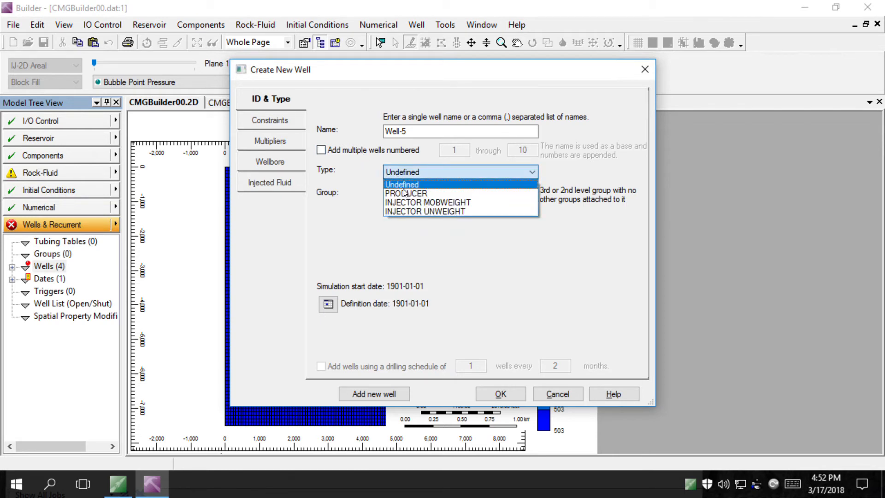
{"action": "left_click", "coordinate": [404, 192]}
{"action": "left_click", "coordinate": [269, 121]}
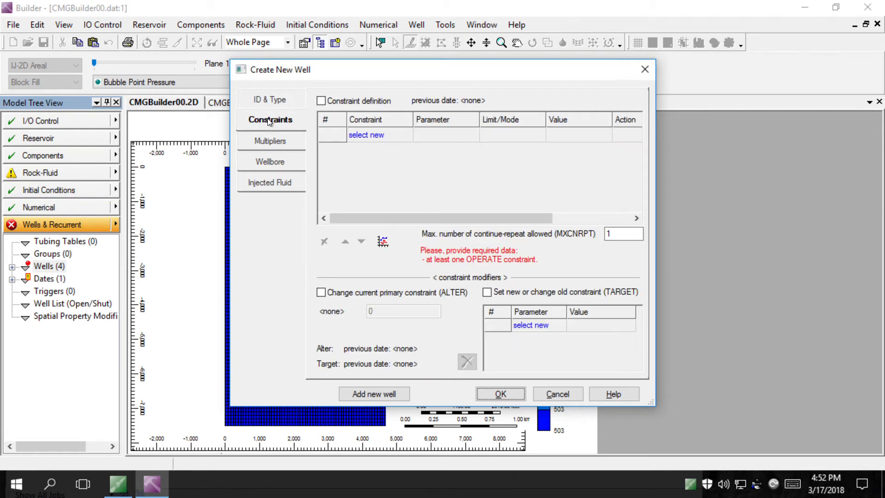
{"action": "left_click", "coordinate": [339, 102]}
{"action": "left_click", "coordinate": [373, 135]}
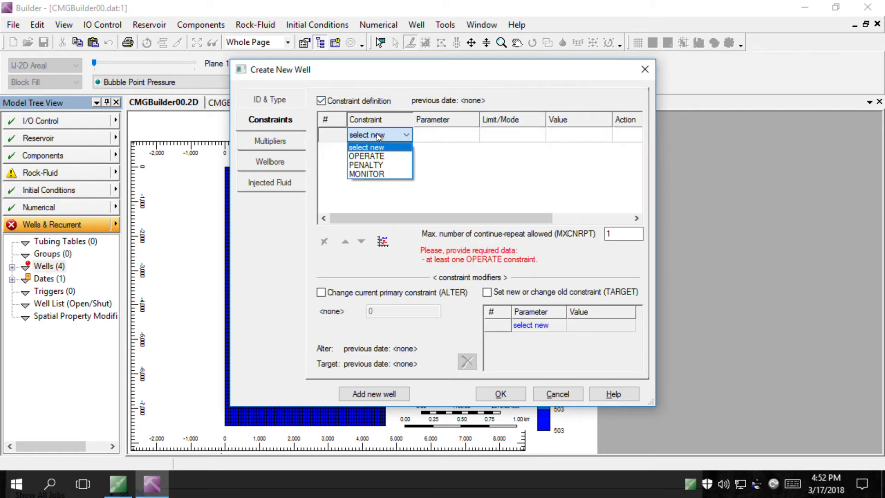
{"action": "left_click", "coordinate": [396, 157]}
{"action": "left_click", "coordinate": [598, 136]}
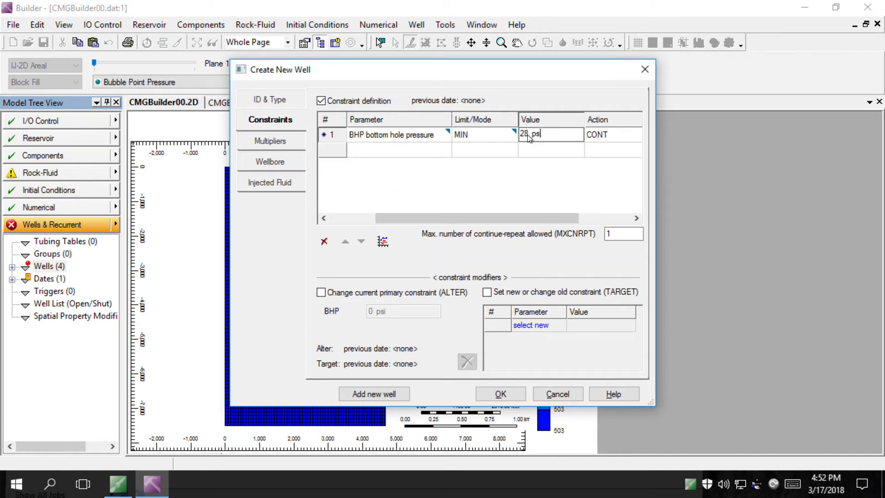
{"action": "type", "text": "502.505"}
{"action": "left_click", "coordinate": [372, 394]}
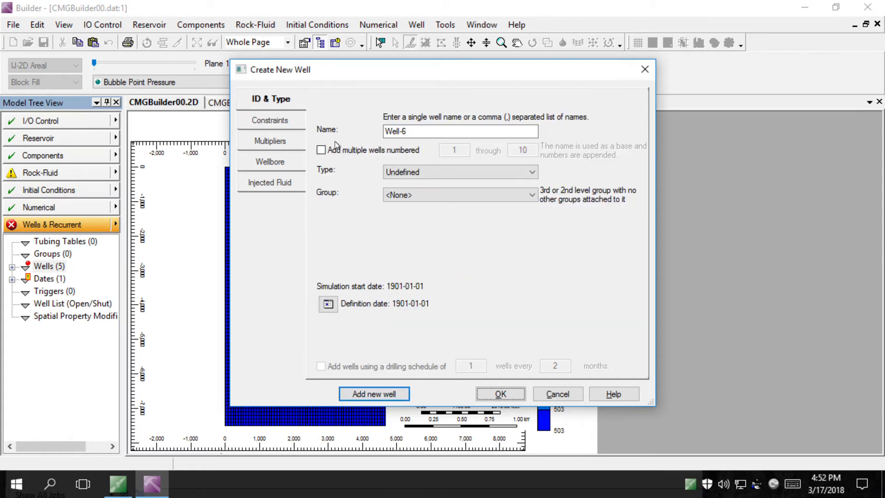
Make Well-6 a PRODUCER with a 502.505 psi OPERATE bottom-hole pressure and finish with OK
{"action": "left_click", "coordinate": [417, 173]}
{"action": "left_click", "coordinate": [420, 188]}
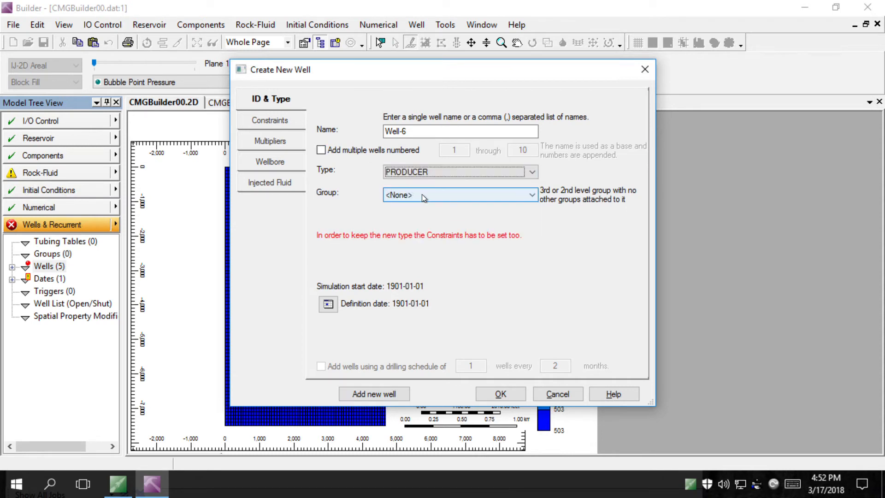
{"action": "left_click", "coordinate": [280, 121]}
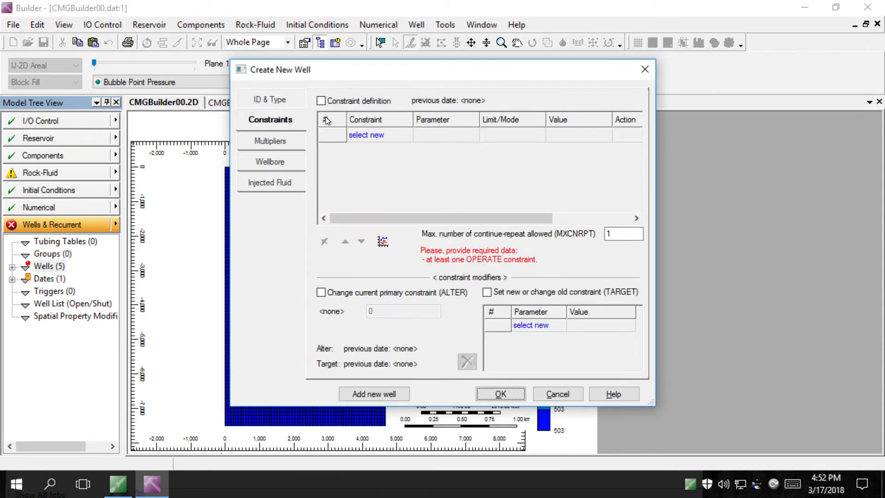
{"action": "left_click", "coordinate": [359, 100]}
{"action": "left_click", "coordinate": [386, 135]}
{"action": "left_click", "coordinate": [389, 157]}
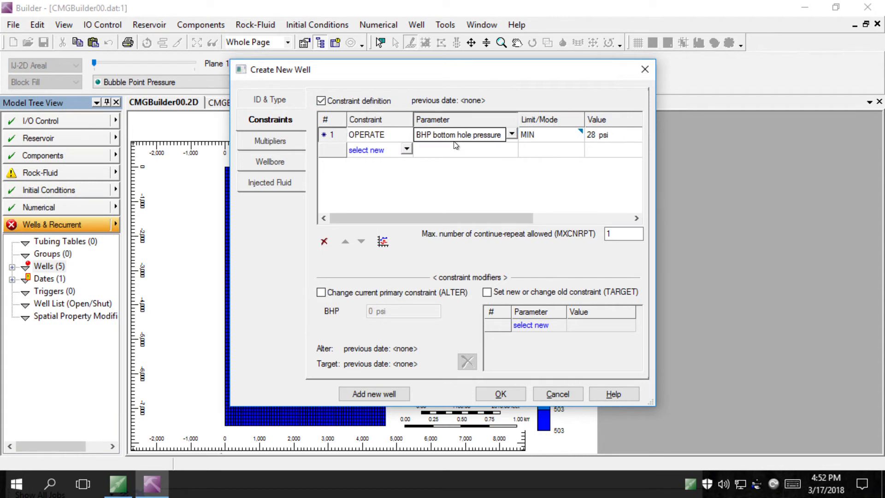
{"action": "left_click", "coordinate": [598, 137]}
{"action": "left_click_drag", "start_coordinate": [529, 133], "coordinate": [490, 142]}
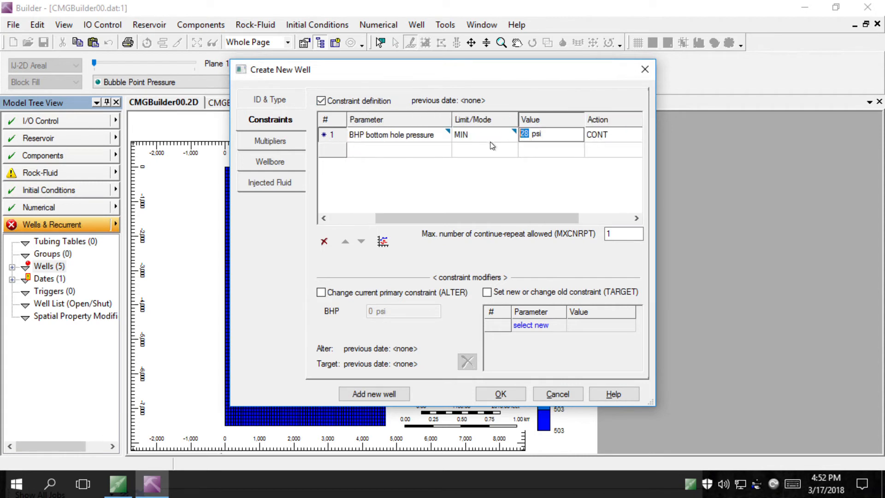
{"action": "type", "text": "502.505"}
{"action": "left_click", "coordinate": [501, 394]}
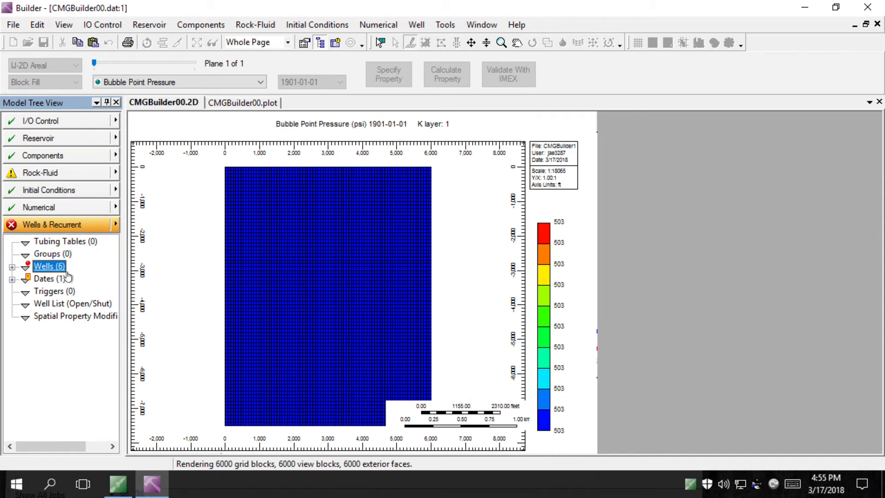
Open Well-1's well events and review its constraints and existing event dates
{"action": "left_click", "coordinate": [12, 267]}
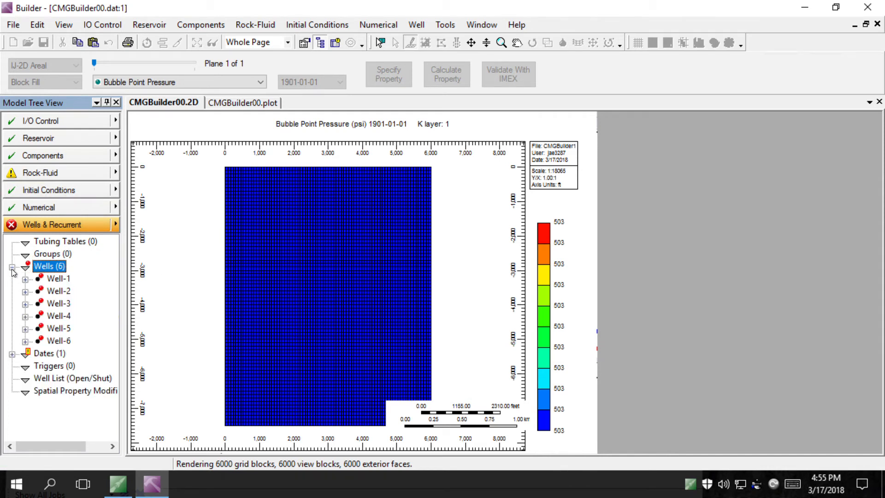
{"action": "double_click", "coordinate": [70, 278]}
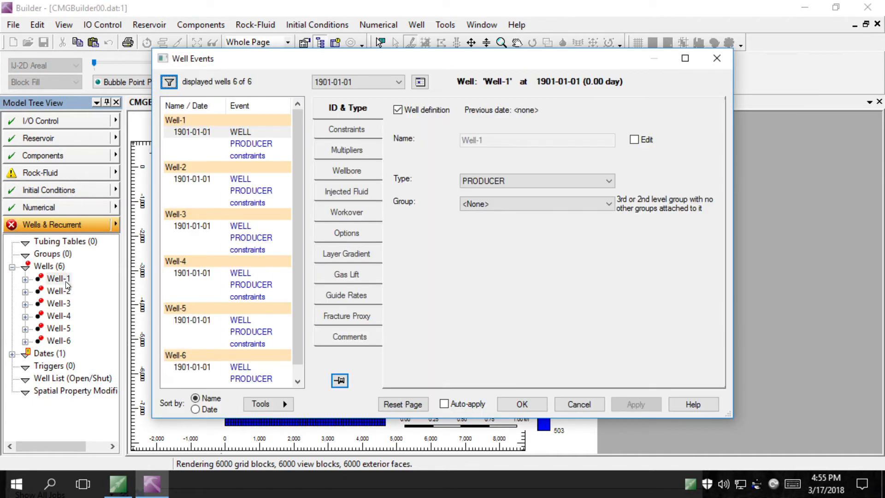
{"action": "left_click", "coordinate": [359, 129]}
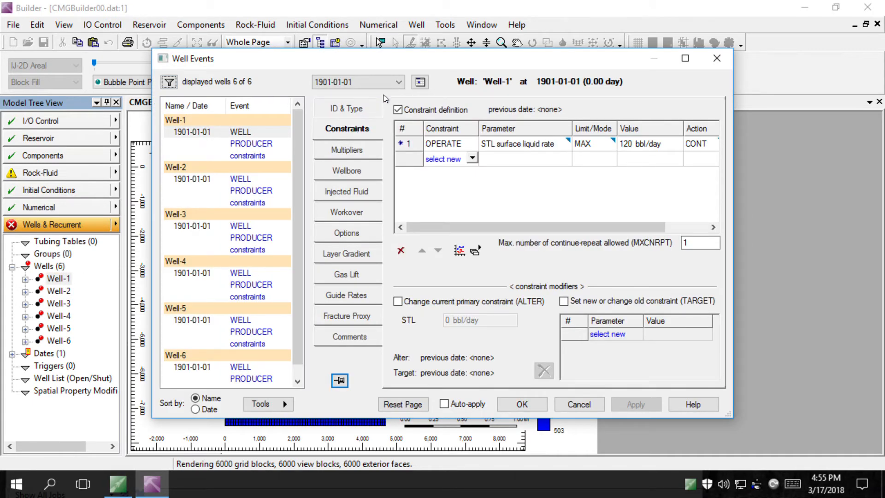
{"action": "left_click", "coordinate": [398, 83]}
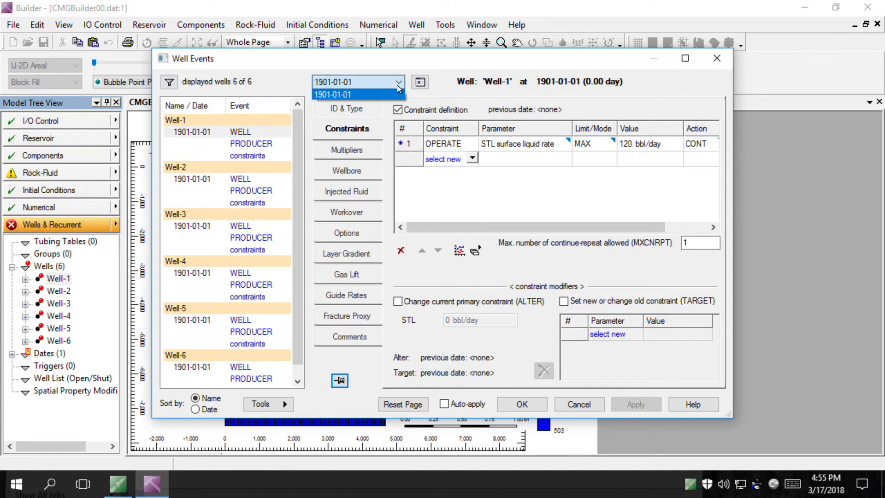
{"action": "left_click", "coordinate": [419, 87]}
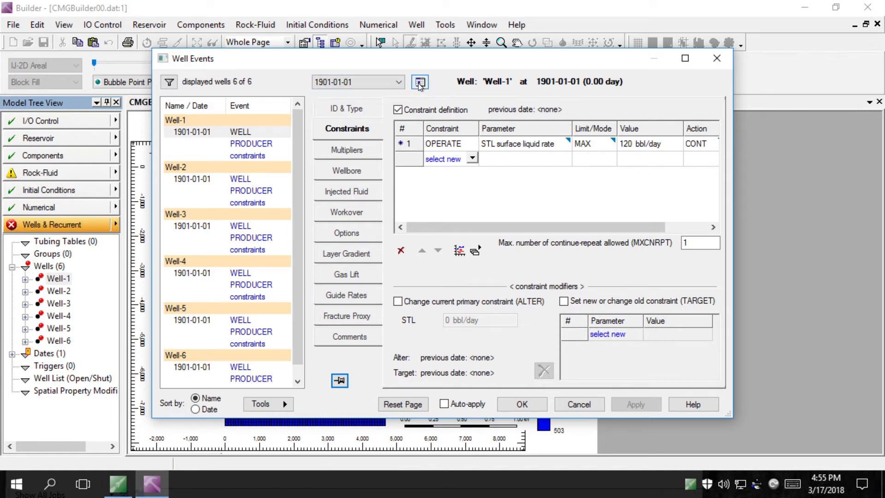
Create a new event date 500 days after simulation start, 1902-05-16
{"action": "left_click", "coordinate": [419, 83]}
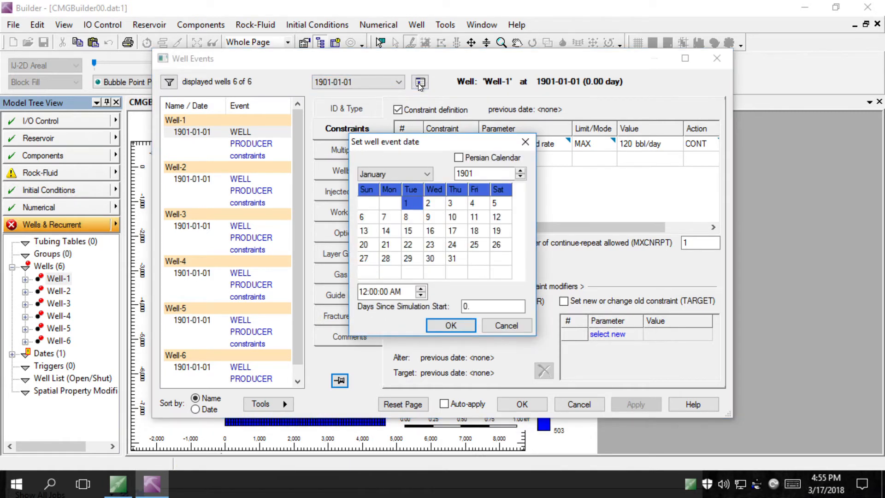
{"action": "double_click", "coordinate": [481, 314]}
{"action": "type", "text": "500"}
{"action": "left_click", "coordinate": [498, 268]}
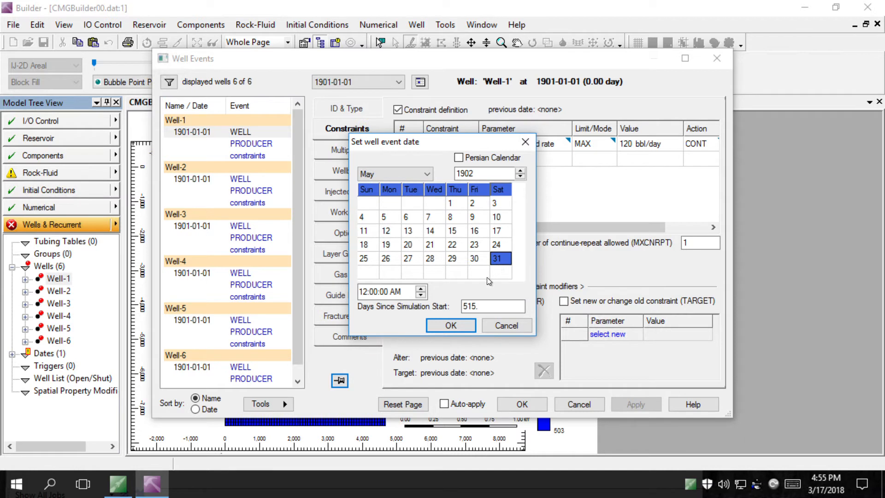
{"action": "left_click", "coordinate": [466, 306]}
{"action": "double_click", "coordinate": [472, 311]}
{"action": "type", "text": "500"}
{"action": "key", "text": "Tab"}
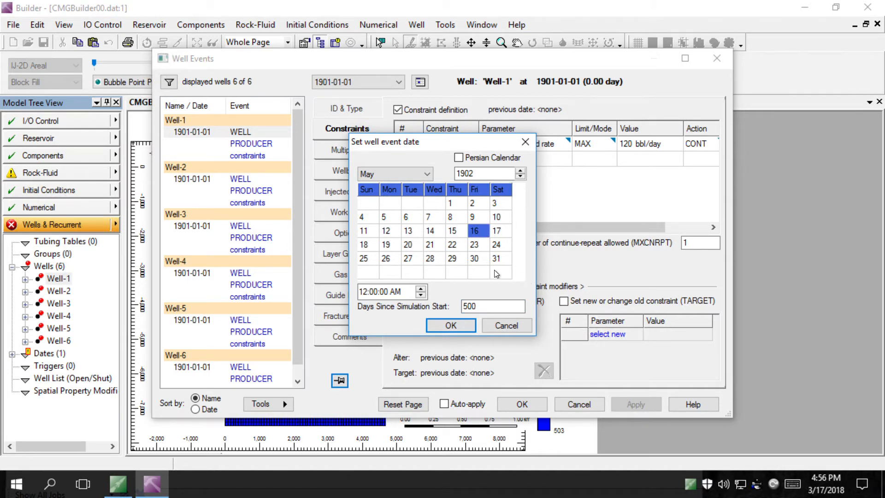
{"action": "left_click", "coordinate": [451, 326]}
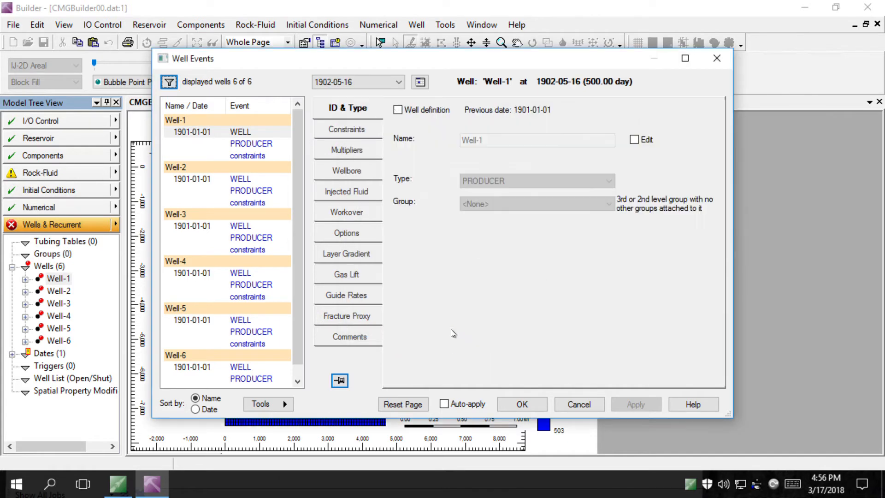
At 1902-05-16, change Well-1's constraint from liquid rate 120 to BHP 502.505 psi and apply
{"action": "left_click", "coordinate": [372, 131]}
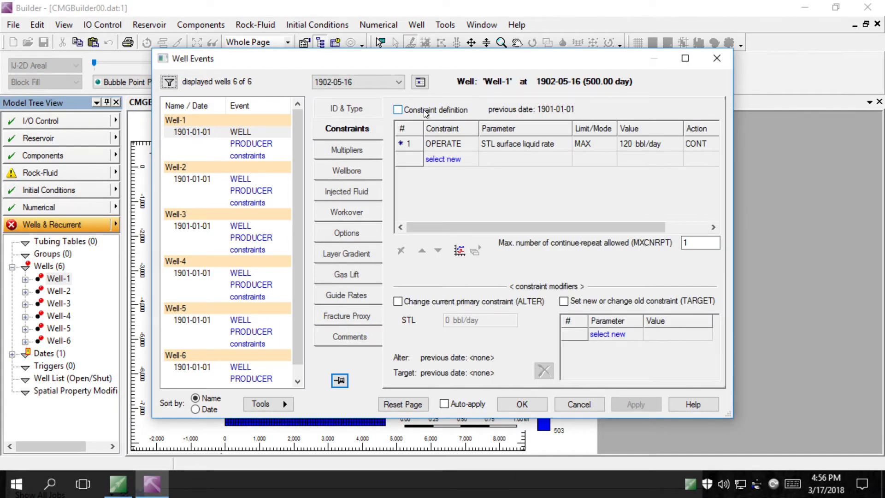
{"action": "left_click", "coordinate": [424, 110]}
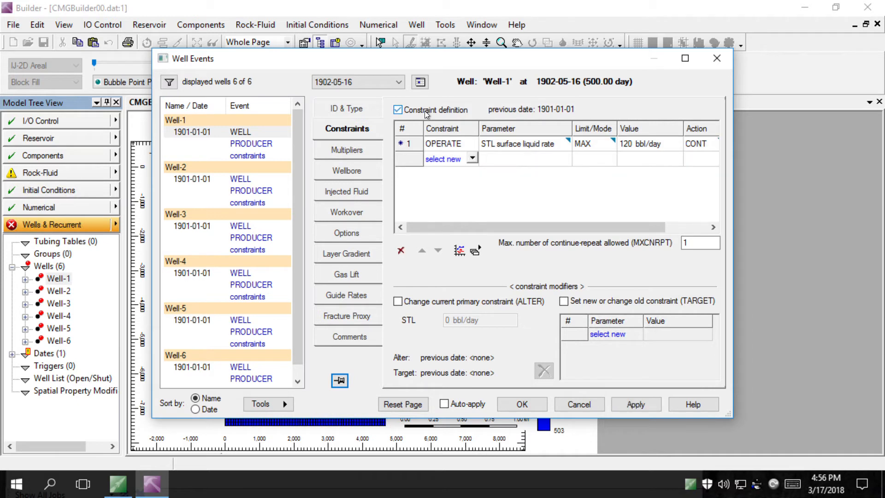
{"action": "left_click", "coordinate": [539, 148]}
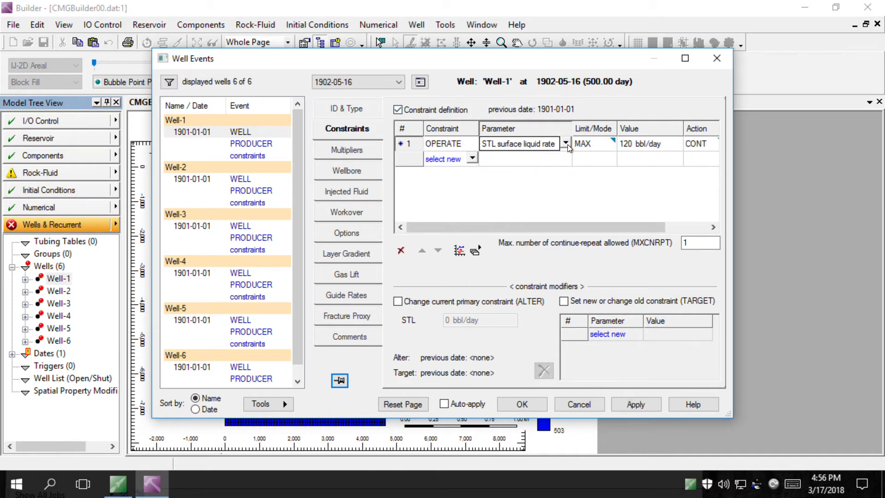
{"action": "left_click", "coordinate": [566, 144]}
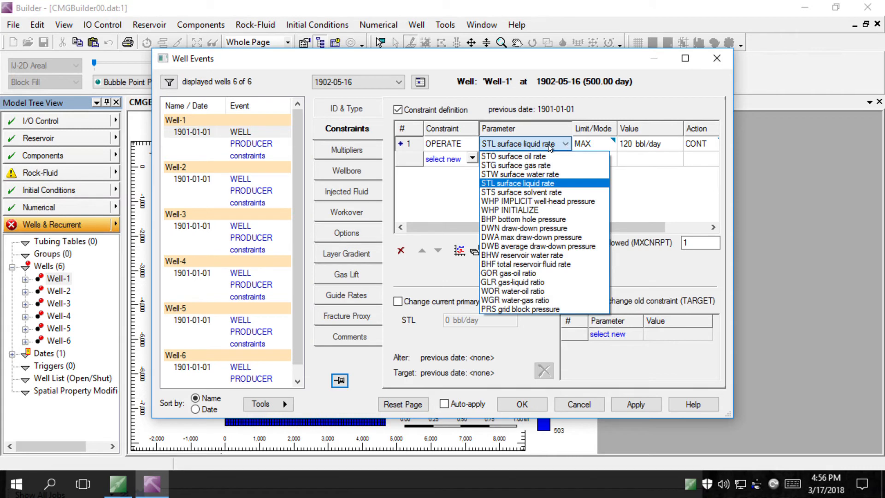
{"action": "left_click", "coordinate": [519, 219]}
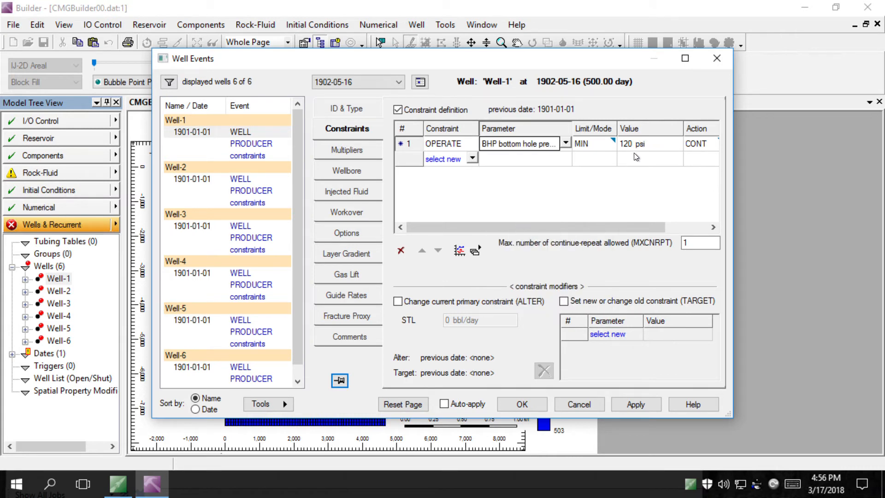
{"action": "left_click", "coordinate": [632, 142]}
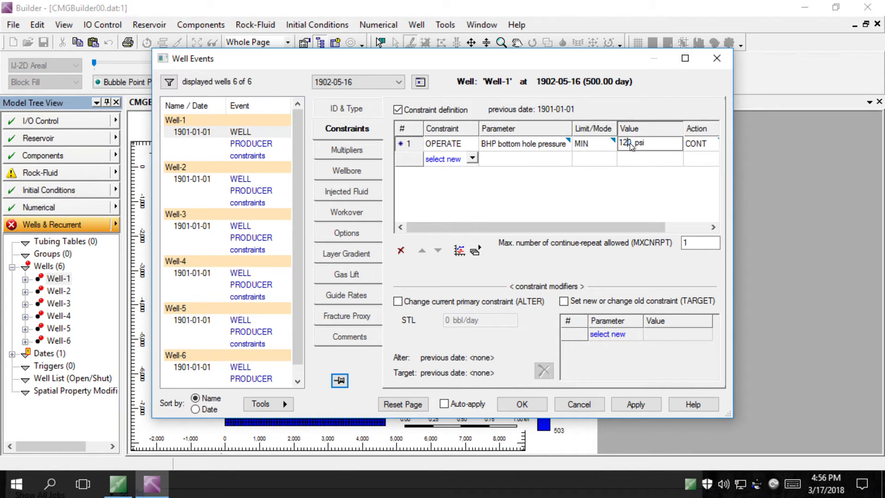
{"action": "left_click_drag", "start_coordinate": [631, 143], "coordinate": [621, 144]}
{"action": "type", "text": "502.505"}
{"action": "left_click", "coordinate": [645, 405]}
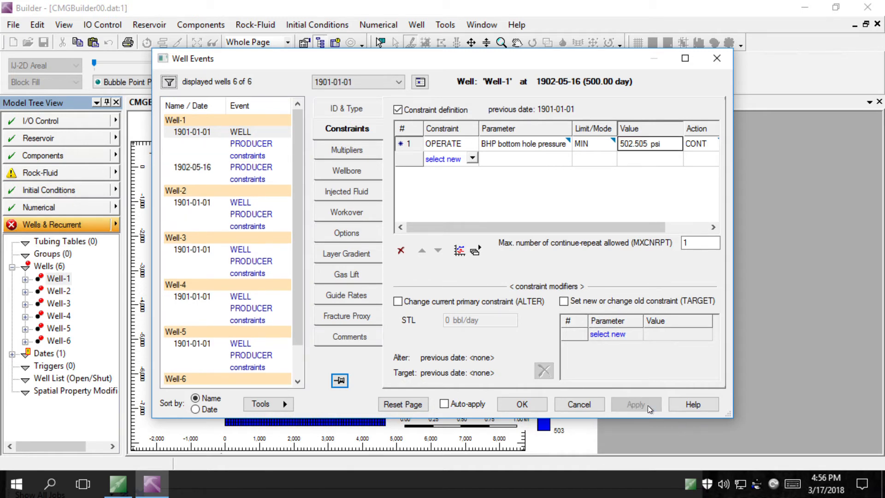
Open Well-2's events at the 1902-05-16 date and enable constraint definition
{"action": "left_click", "coordinate": [257, 209]}
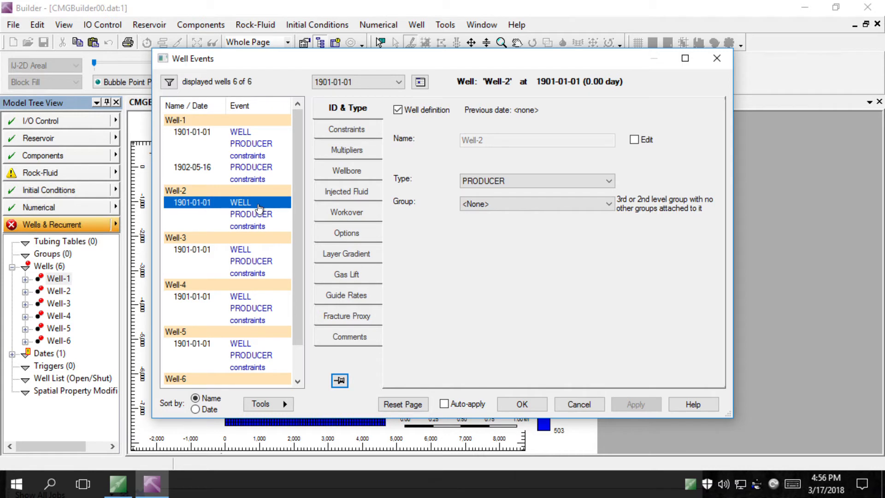
{"action": "left_click", "coordinate": [369, 132]}
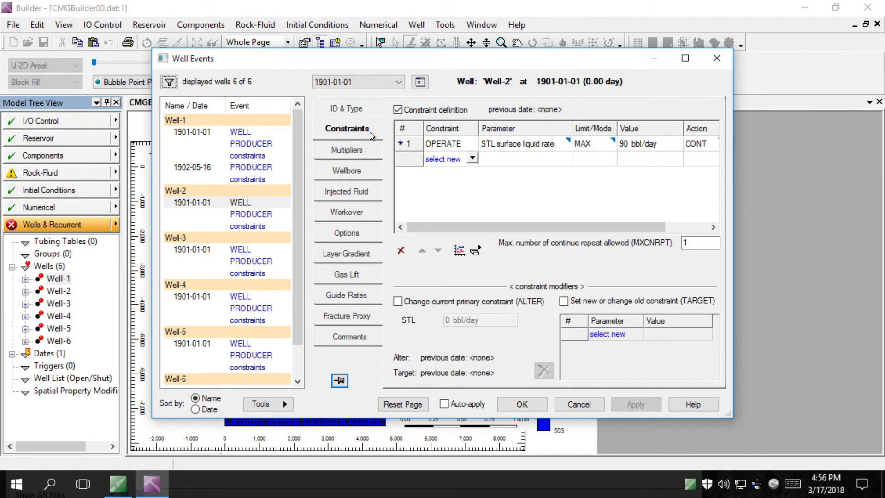
{"action": "left_click", "coordinate": [398, 82]}
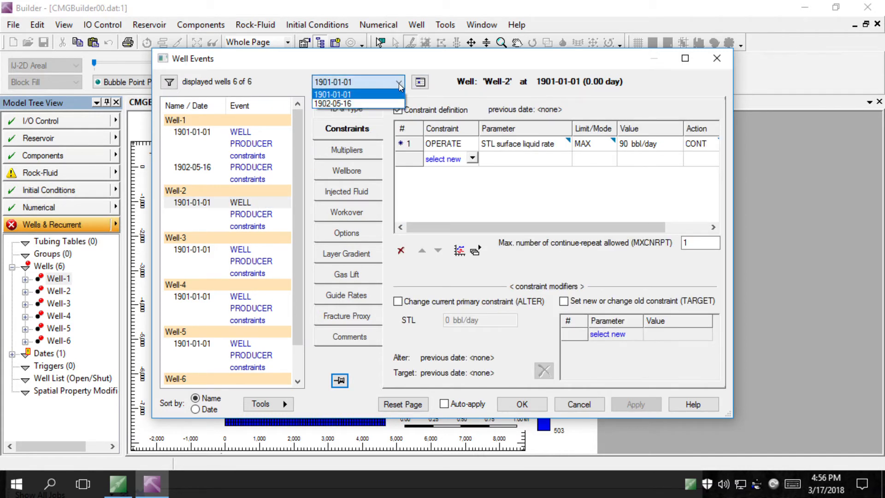
{"action": "left_click", "coordinate": [370, 104]}
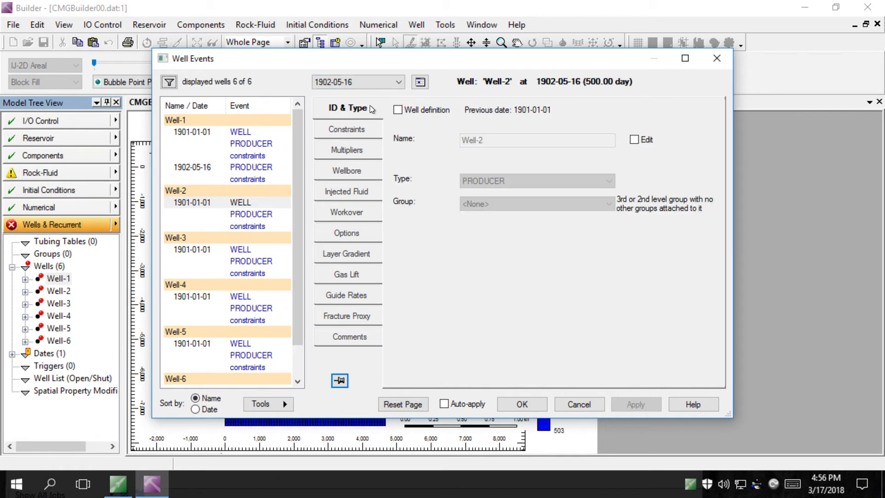
{"action": "left_click", "coordinate": [365, 136]}
{"action": "left_click", "coordinate": [409, 111]}
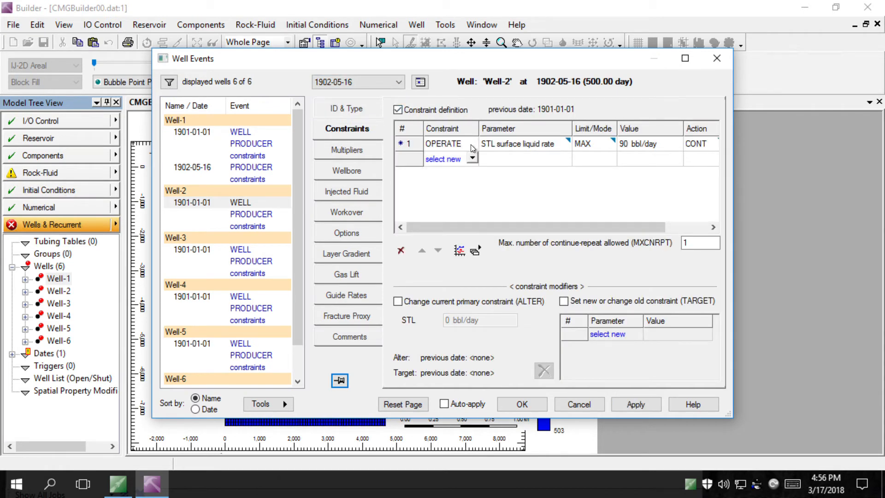
Replace Well-2's 90 liquid-rate constraint with a 502.505 psi bottom-hole pressure and apply
{"action": "left_click", "coordinate": [564, 143]}
{"action": "left_click", "coordinate": [565, 145]}
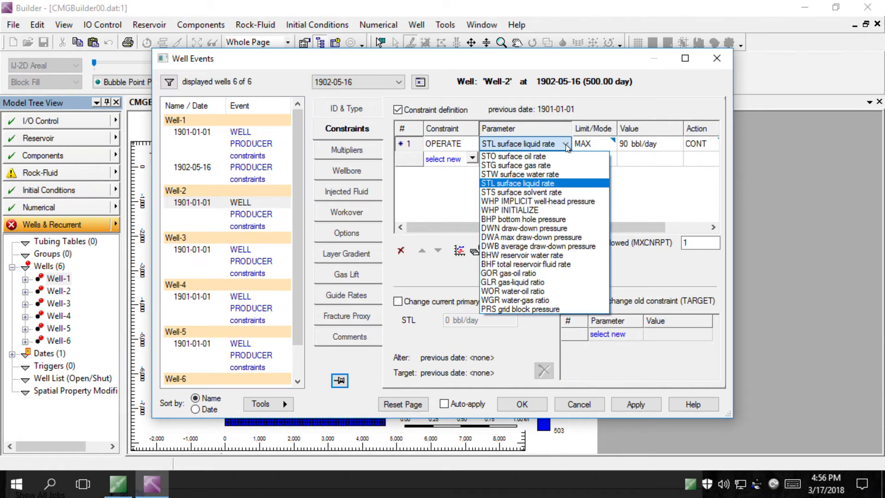
{"action": "left_click", "coordinate": [530, 219]}
{"action": "left_click", "coordinate": [630, 146]}
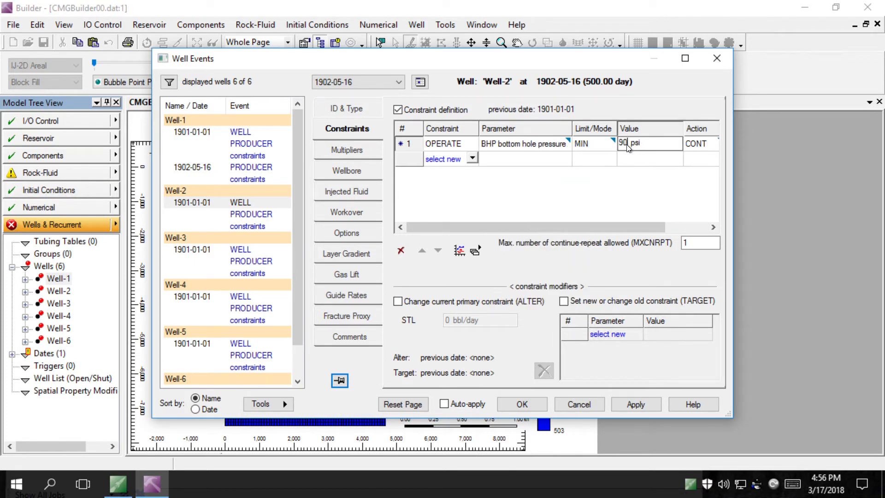
{"action": "key", "text": "BackSpace"}
{"action": "key", "text": "BackSpace"}
{"action": "type", "text": "502.505"}
{"action": "left_click", "coordinate": [641, 406]}
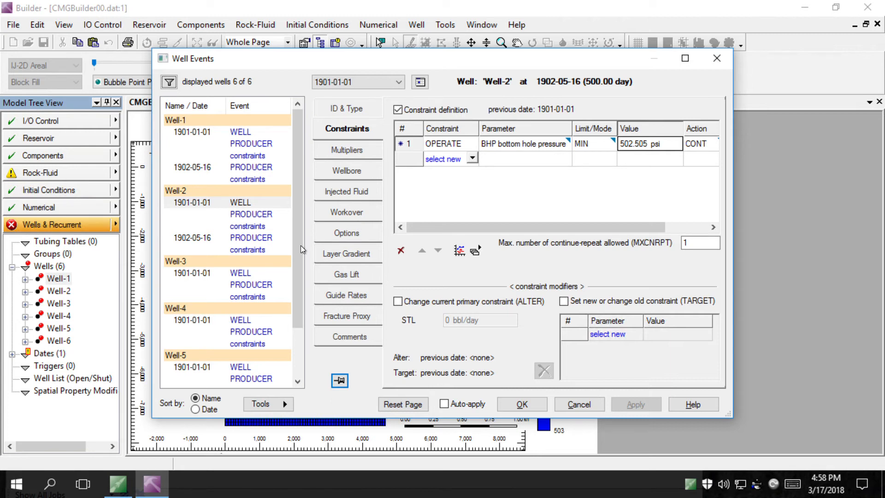
Scroll the well events list and select Well-5's 1901-01-01 producer definition
{"action": "left_click_drag", "start_coordinate": [295, 283], "coordinate": [292, 342]}
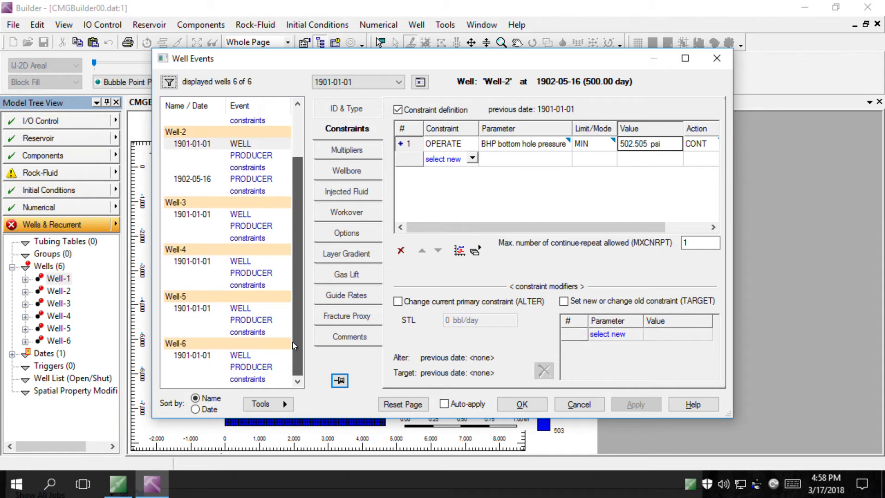
{"action": "left_click", "coordinate": [258, 310]}
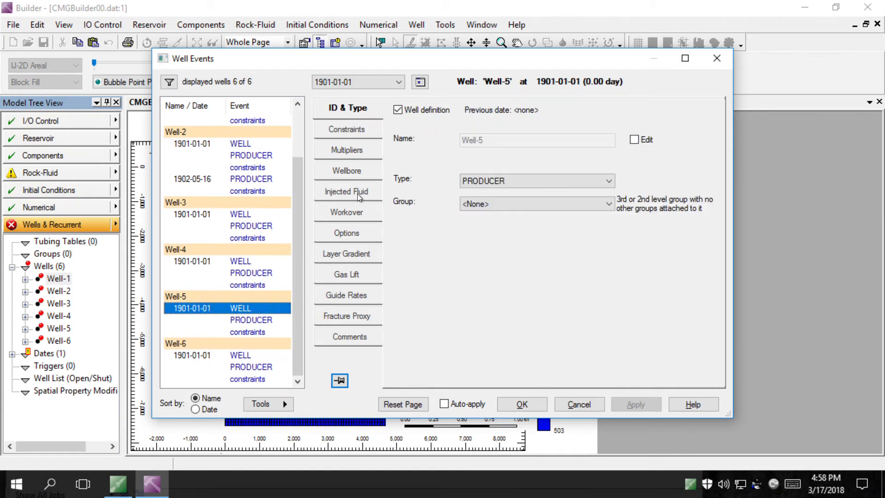
Set Well-5's status to SHUTIN at 1902-05-16 and apply
{"action": "left_click", "coordinate": [369, 83]}
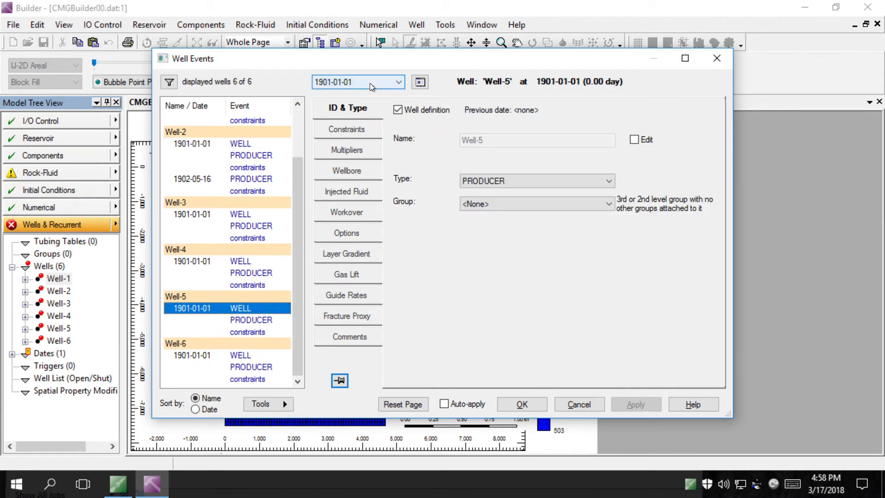
{"action": "left_click", "coordinate": [358, 102]}
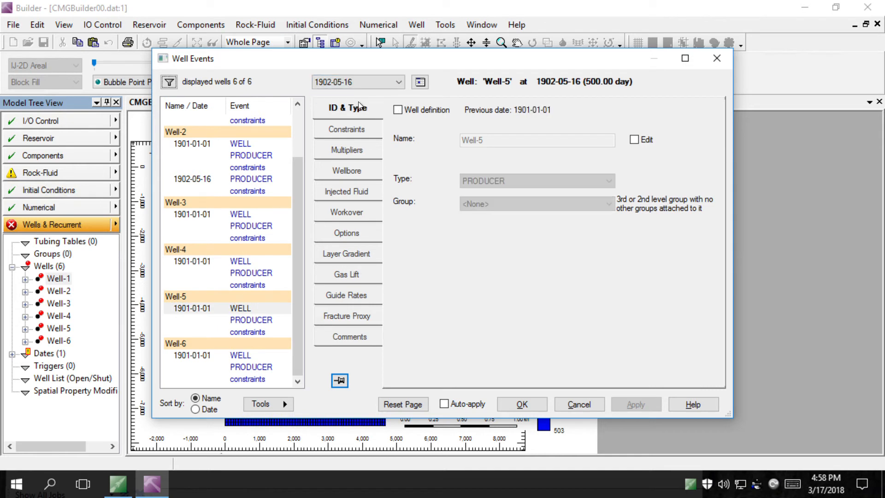
{"action": "left_click", "coordinate": [357, 236]}
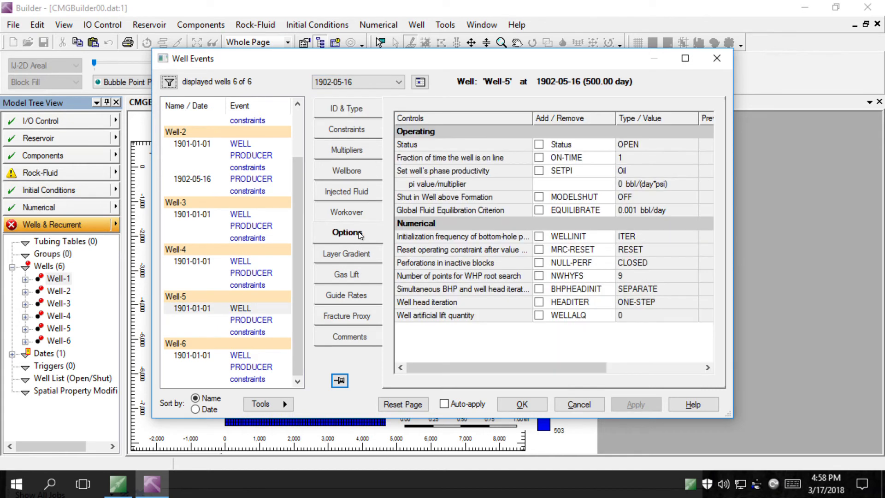
{"action": "left_click", "coordinate": [539, 144]}
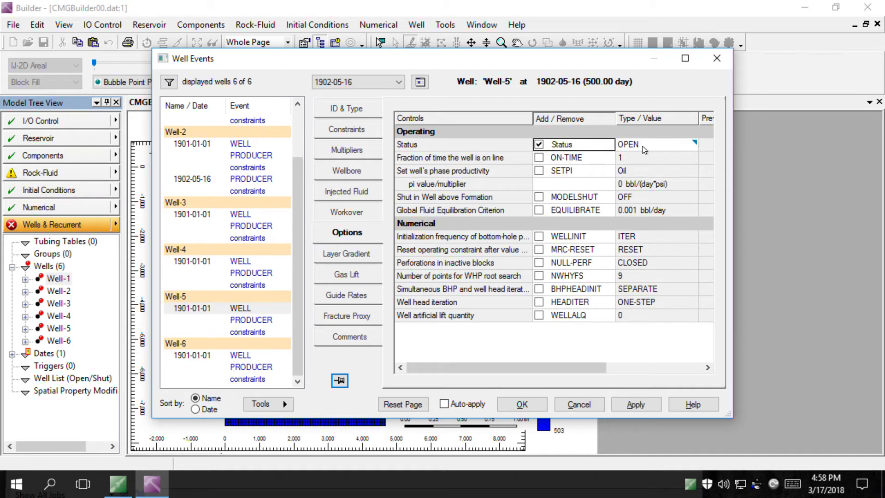
{"action": "left_click", "coordinate": [659, 146]}
{"action": "left_click", "coordinate": [694, 145]}
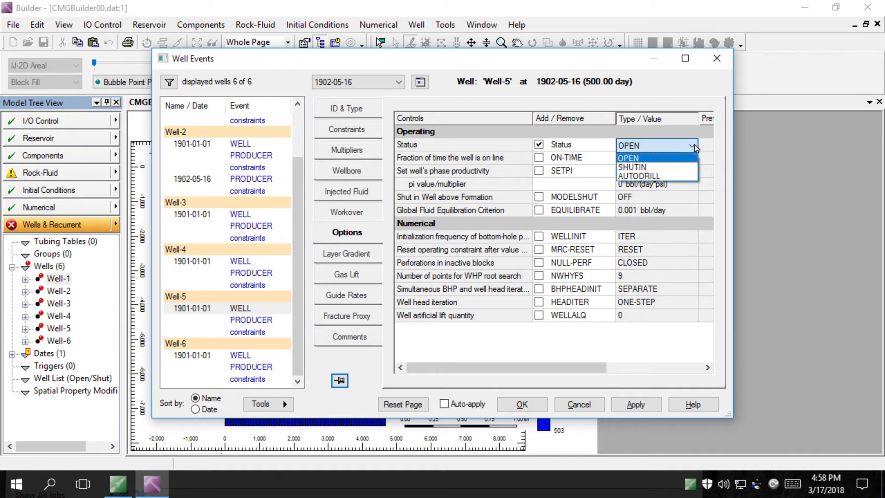
{"action": "left_click", "coordinate": [659, 165]}
{"action": "left_click", "coordinate": [631, 404]}
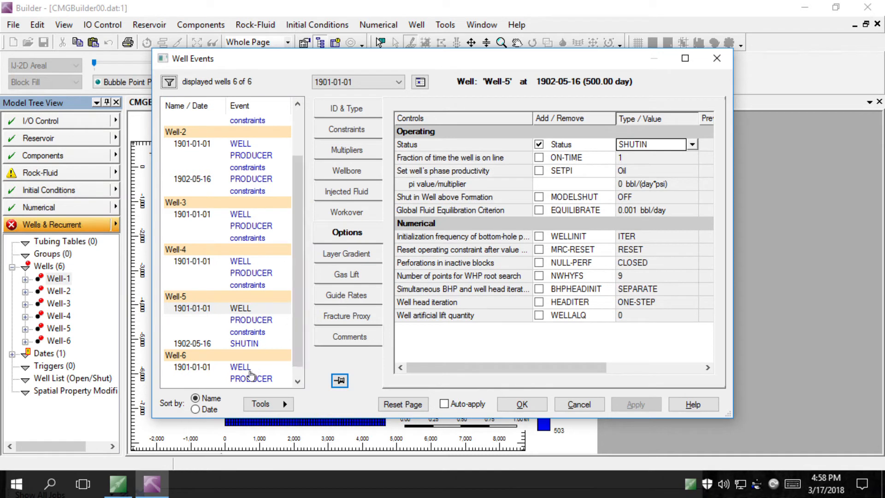
Set Well-6's status to SHUTIN at 1902-05-16, apply, and close the well events editor
{"action": "left_click", "coordinate": [253, 367]}
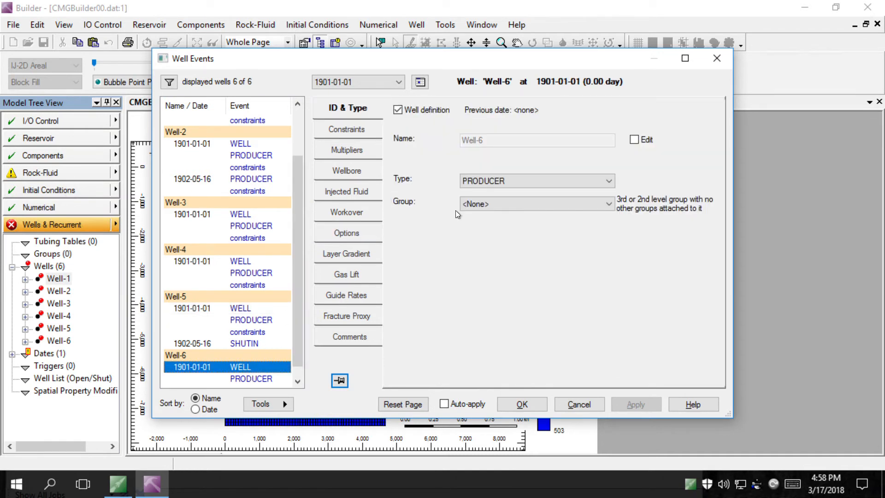
{"action": "left_click", "coordinate": [396, 86]}
{"action": "left_click", "coordinate": [377, 104]}
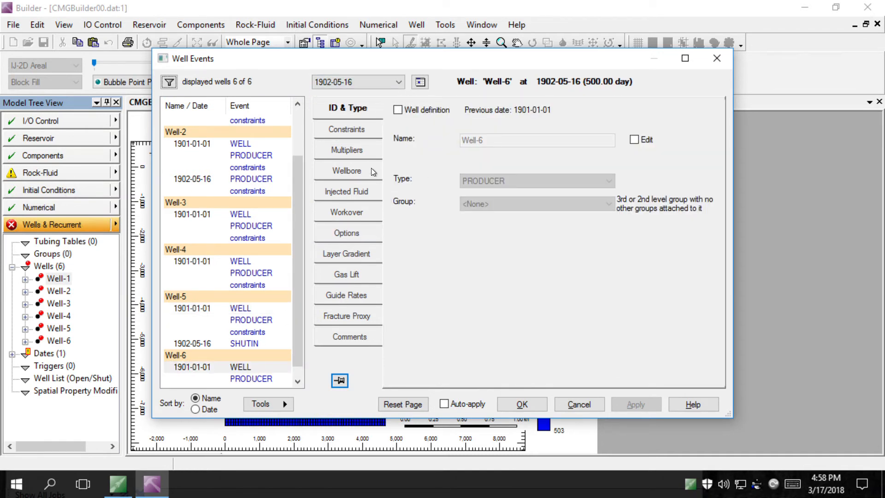
{"action": "left_click", "coordinate": [358, 237]}
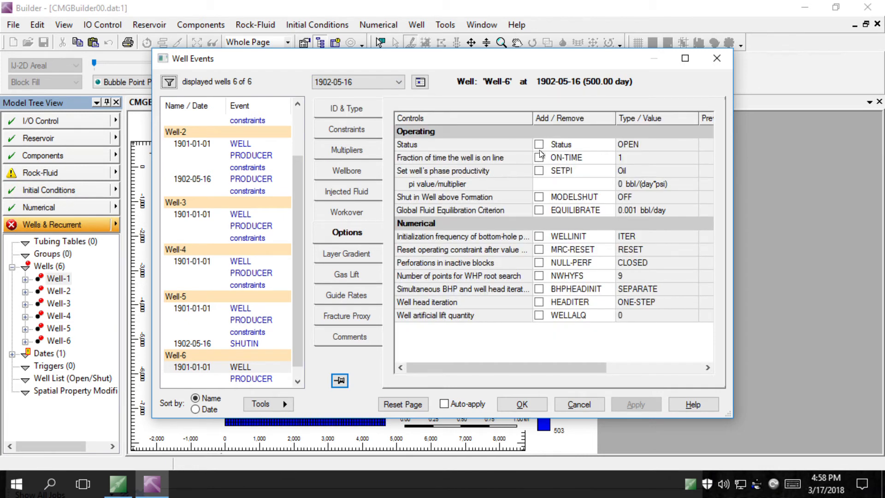
{"action": "left_click", "coordinate": [539, 145]}
{"action": "left_click", "coordinate": [693, 145]}
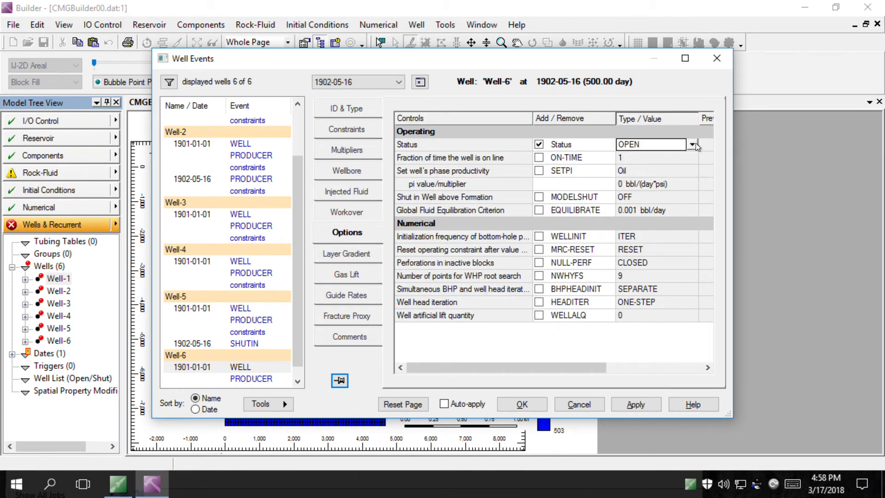
{"action": "left_click", "coordinate": [693, 144]}
{"action": "left_click", "coordinate": [693, 145]}
{"action": "left_click", "coordinate": [693, 145]}
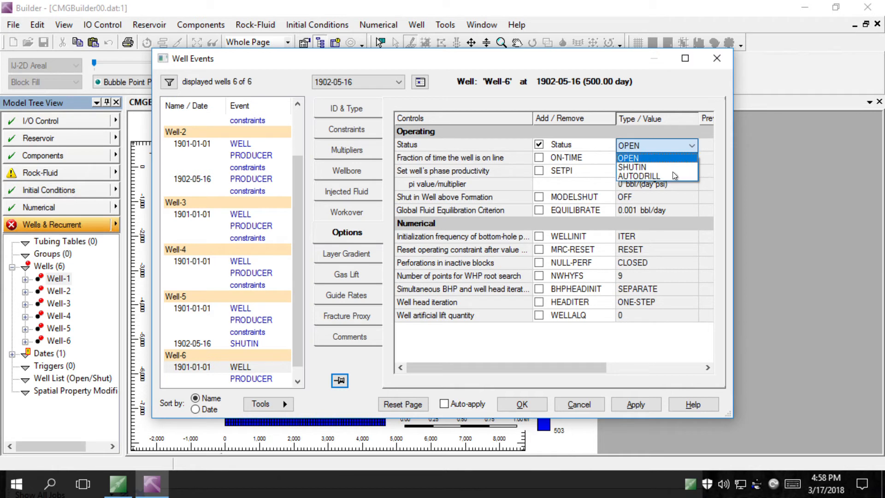
{"action": "left_click", "coordinate": [670, 172]}
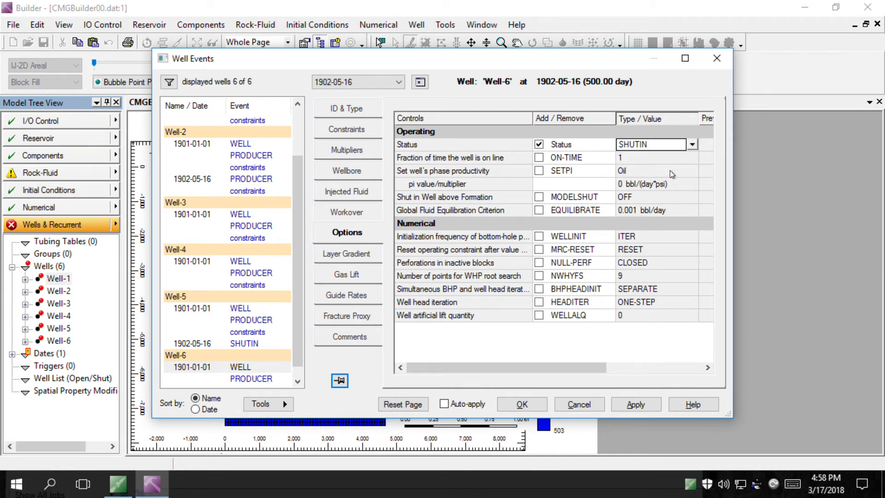
{"action": "left_click", "coordinate": [639, 405]}
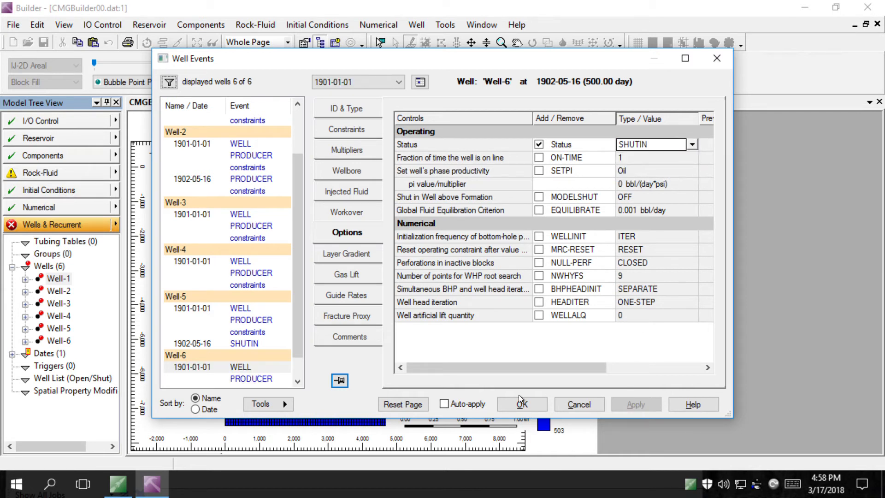
{"action": "left_click", "coordinate": [515, 408]}
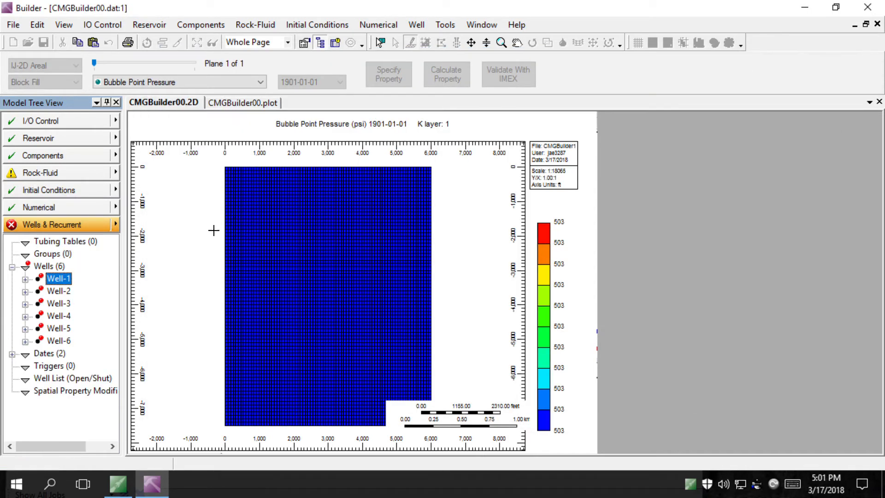
Create new well Well-5INJ as INJECTOR MOBWEIGHT, defined 500 days after start (1902-05-16)
{"action": "right_click", "coordinate": [64, 279]}
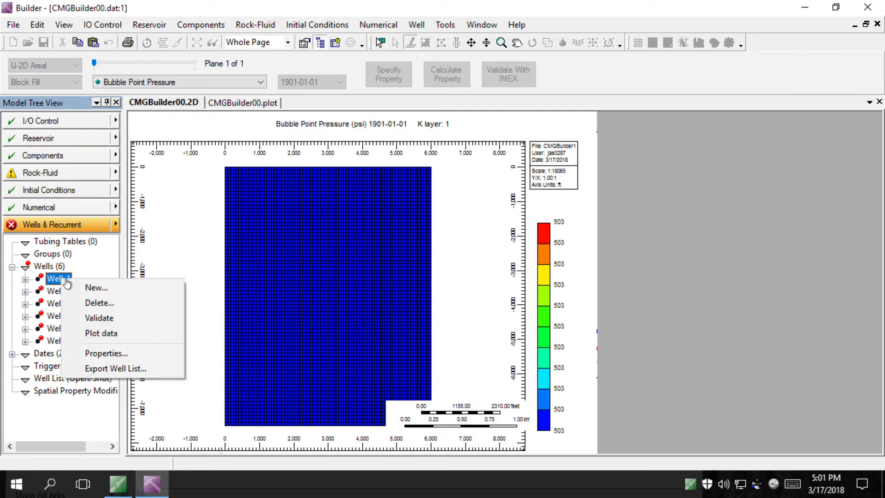
{"action": "left_click", "coordinate": [108, 289]}
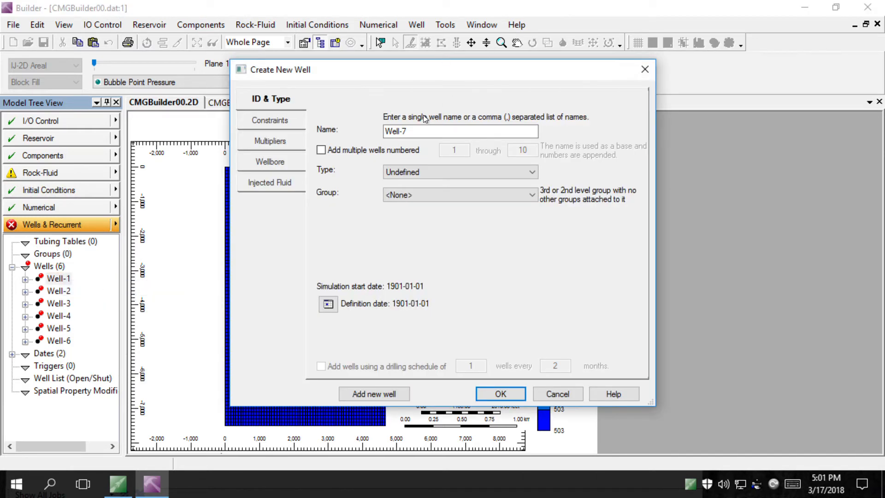
{"action": "left_click", "coordinate": [420, 134]}
{"action": "key", "text": "BackSpace"}
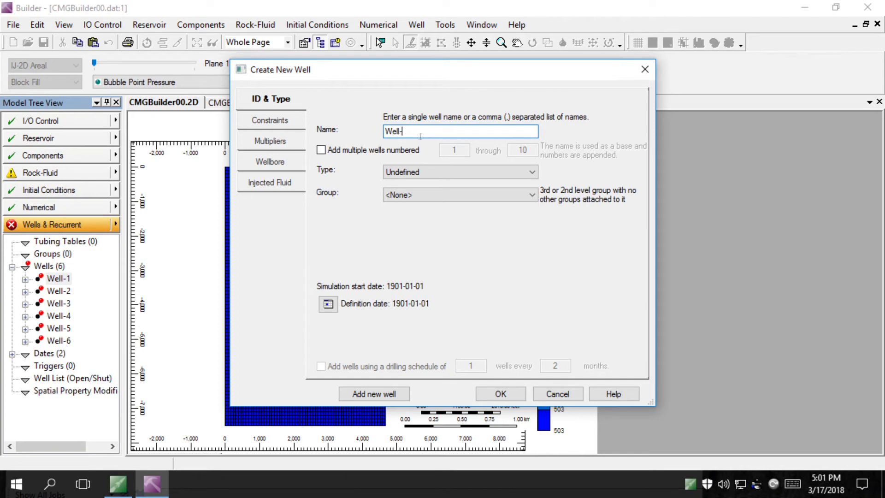
{"action": "type", "text": "5INJ"}
{"action": "left_click", "coordinate": [438, 172]}
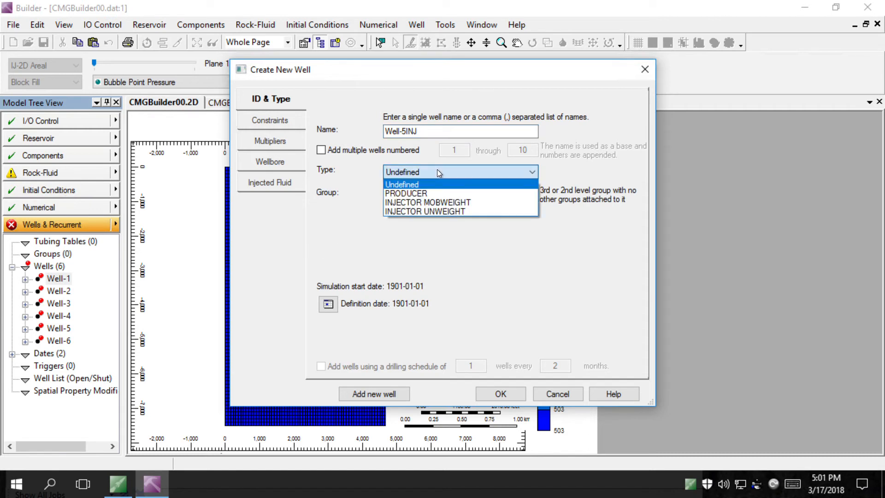
{"action": "left_click", "coordinate": [428, 203]}
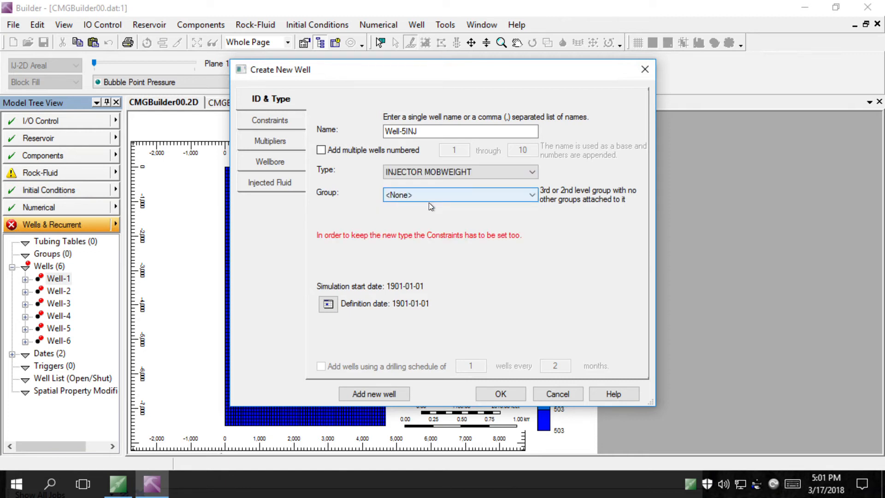
{"action": "left_click", "coordinate": [328, 304]}
{"action": "double_click", "coordinate": [489, 310]}
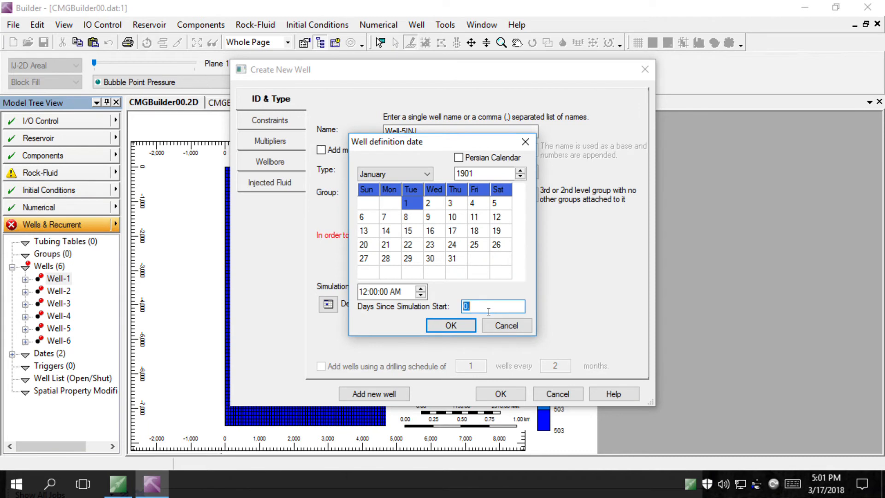
{"action": "type", "text": "500"}
{"action": "left_click", "coordinate": [453, 326]}
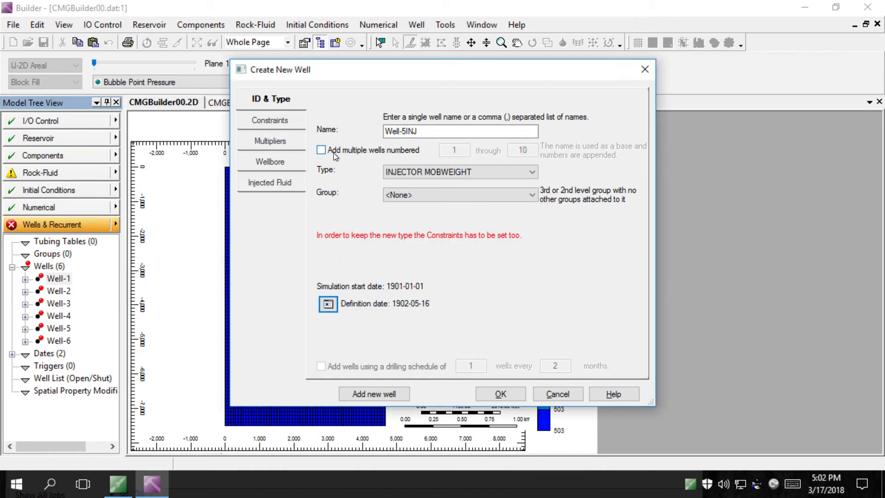
Give Well-5INJ an OPERATE constraint on surface water rate, replacing 147000 with 500
{"action": "left_click", "coordinate": [296, 118]}
{"action": "left_click", "coordinate": [335, 104]}
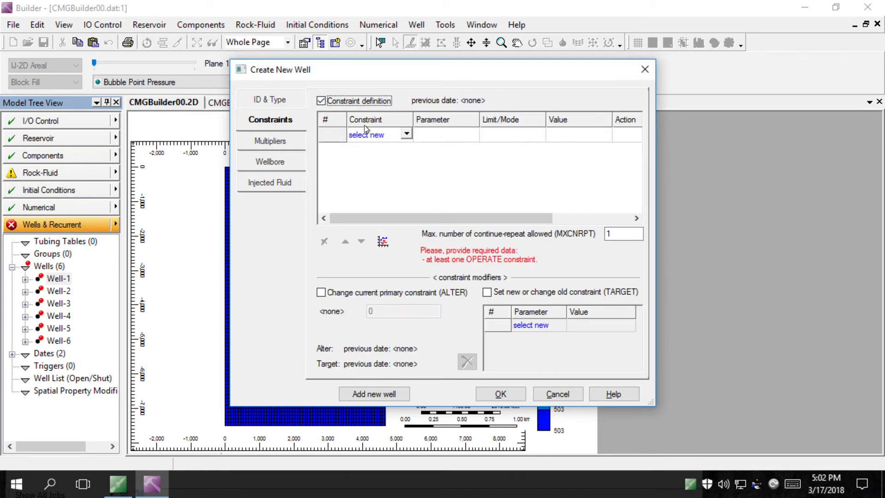
{"action": "left_click", "coordinate": [403, 134]}
{"action": "left_click", "coordinate": [389, 155]}
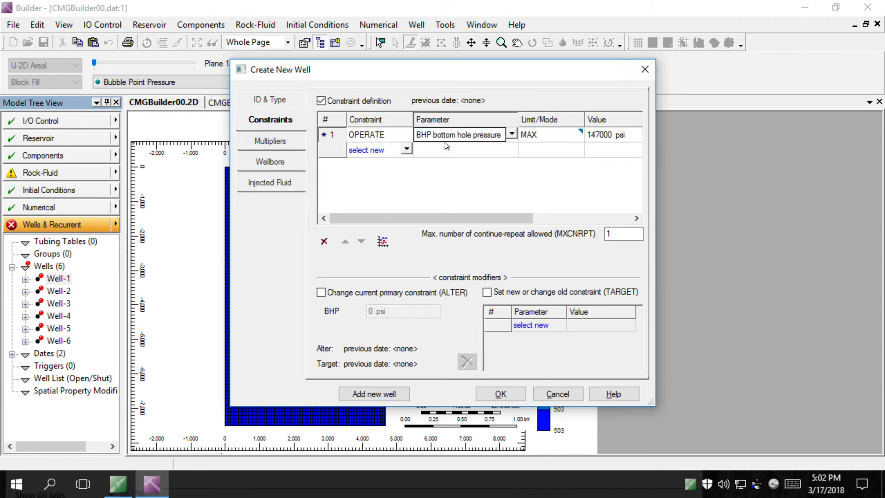
{"action": "left_click", "coordinate": [444, 140]}
{"action": "left_click", "coordinate": [509, 135]}
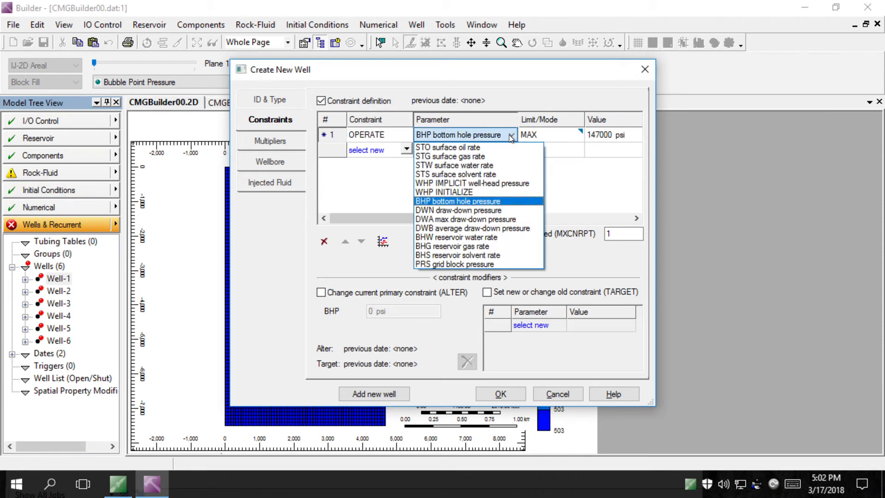
{"action": "left_click", "coordinate": [480, 166]}
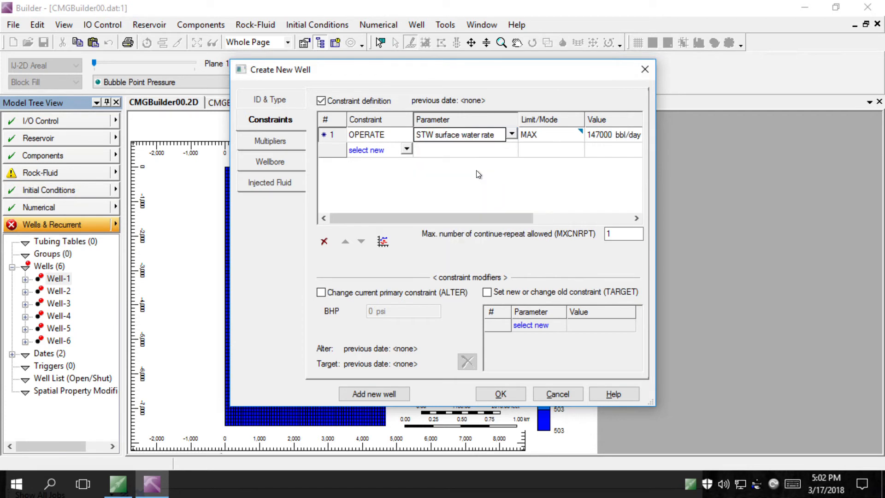
{"action": "left_click", "coordinate": [601, 135]}
{"action": "left_click_drag", "start_coordinate": [545, 133], "coordinate": [512, 135]}
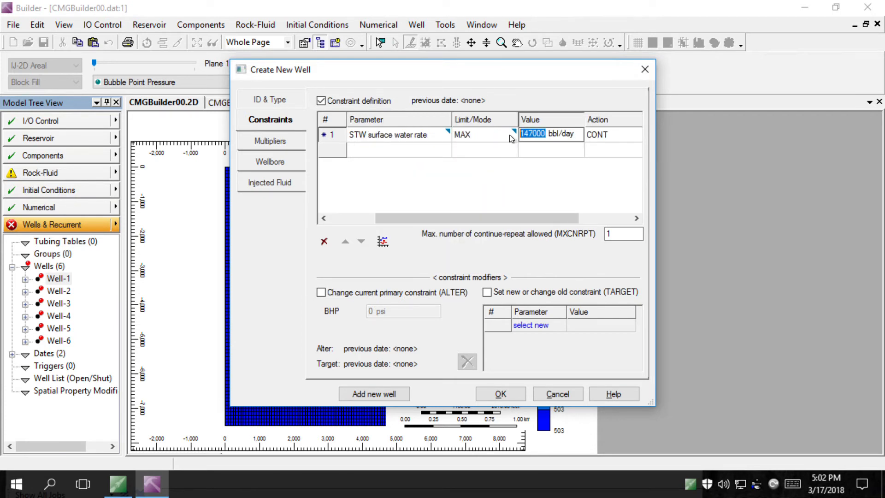
{"action": "type", "text": "500"}
Add Well-5INJ, then define Well-6INJ as INJECTOR MOBWEIGHT starting 500 days in (1902-05-16)
{"action": "left_click", "coordinate": [374, 394]}
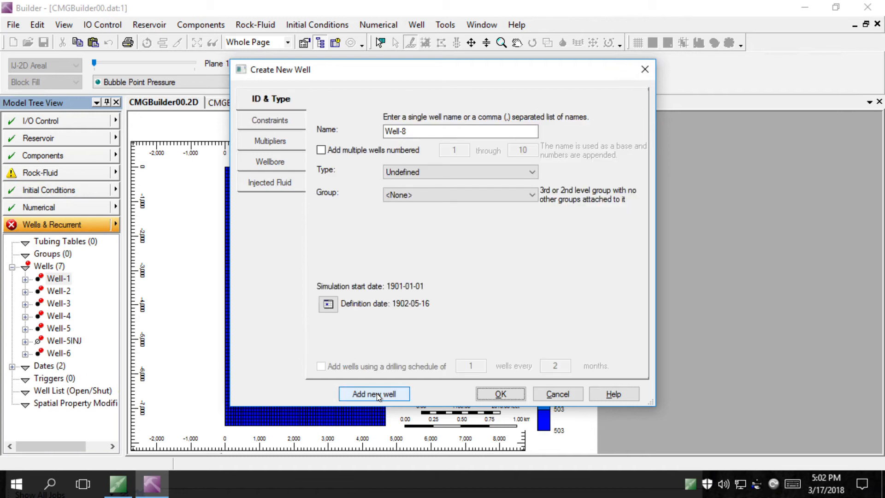
{"action": "left_click", "coordinate": [437, 135]}
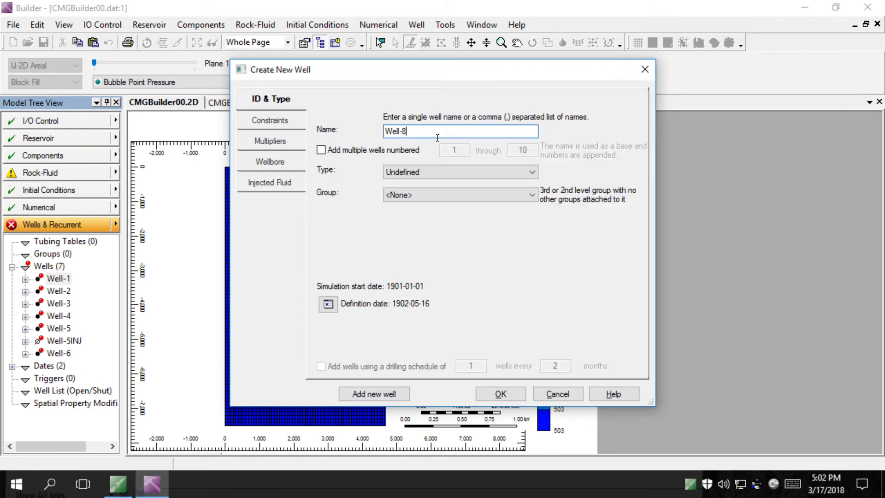
{"action": "key", "text": "BackSpace"}
{"action": "type", "text": "6INJ"}
{"action": "left_click", "coordinate": [459, 172]}
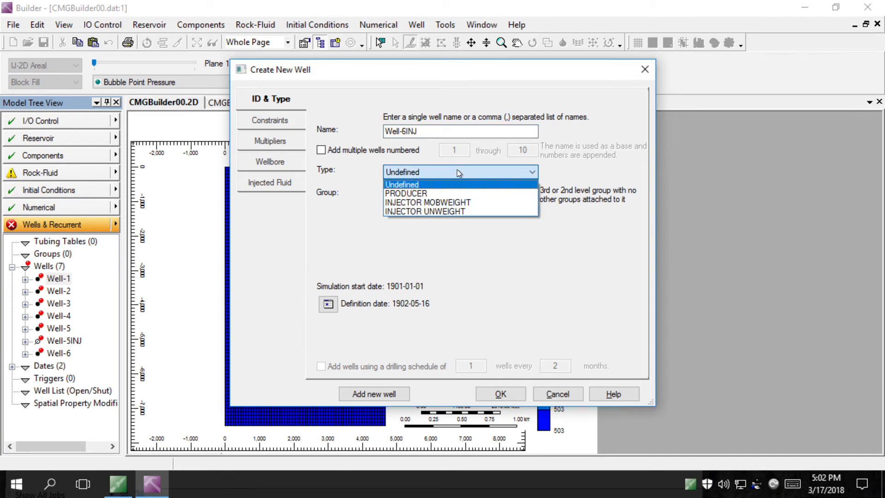
{"action": "left_click", "coordinate": [450, 207]}
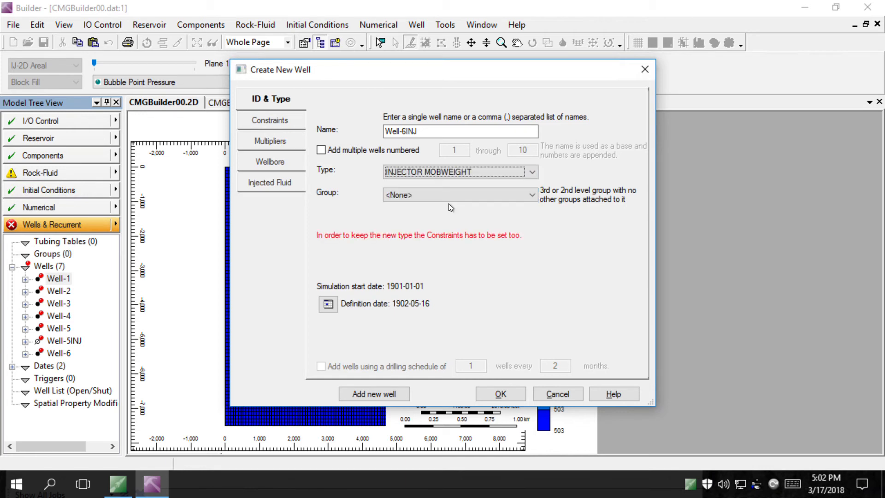
{"action": "left_click", "coordinate": [328, 304]}
{"action": "double_click", "coordinate": [497, 307]}
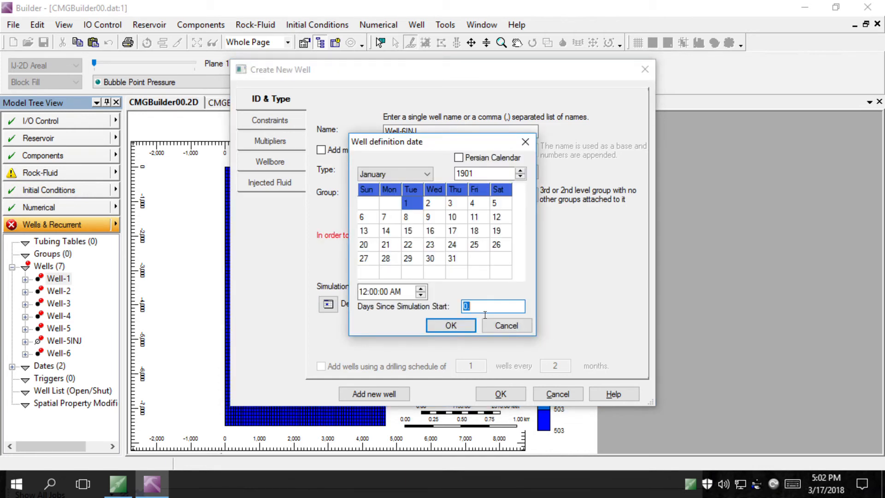
{"action": "type", "text": "500"}
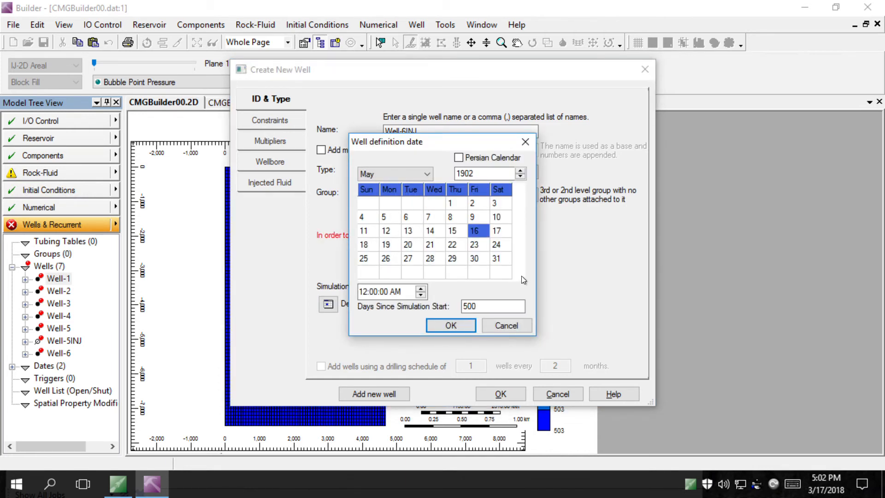
{"action": "left_click", "coordinate": [450, 324]}
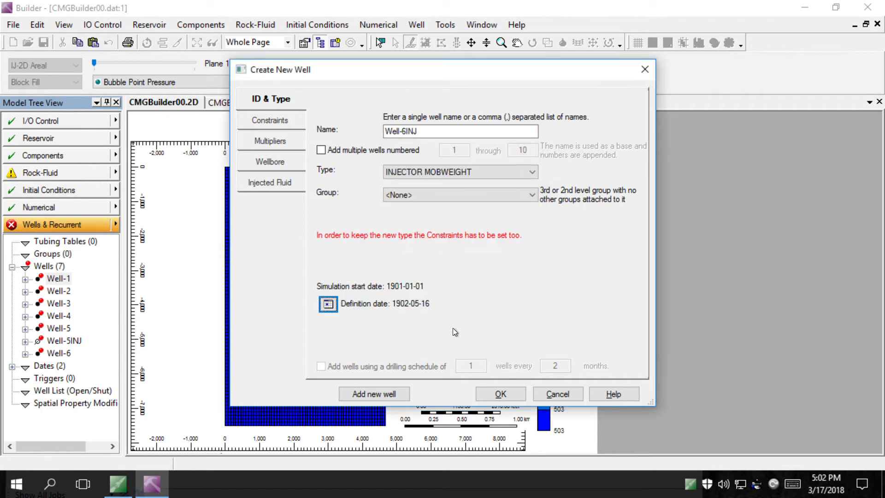
Give Well-6INJ an OPERATE surface water rate constraint of 500 and finish creating it
{"action": "left_click", "coordinate": [291, 130]}
{"action": "left_click", "coordinate": [321, 100]}
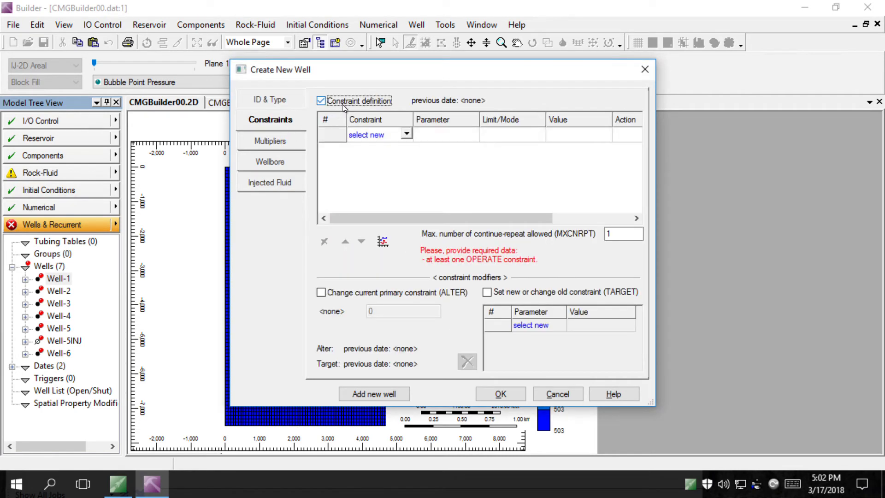
{"action": "left_click", "coordinate": [385, 134]}
{"action": "left_click", "coordinate": [390, 156]}
{"action": "left_click", "coordinate": [452, 135]}
{"action": "left_click", "coordinate": [452, 136]}
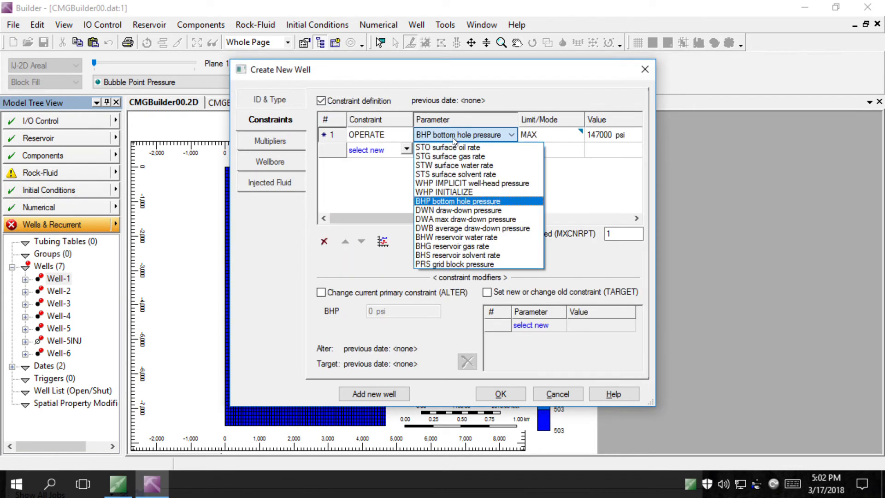
{"action": "left_click", "coordinate": [494, 166]}
{"action": "left_click", "coordinate": [599, 134]}
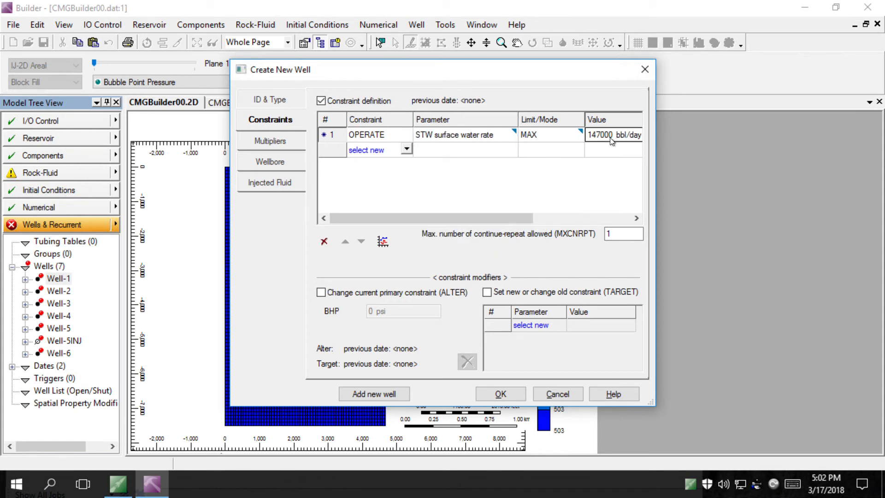
{"action": "double_click", "coordinate": [542, 134]}
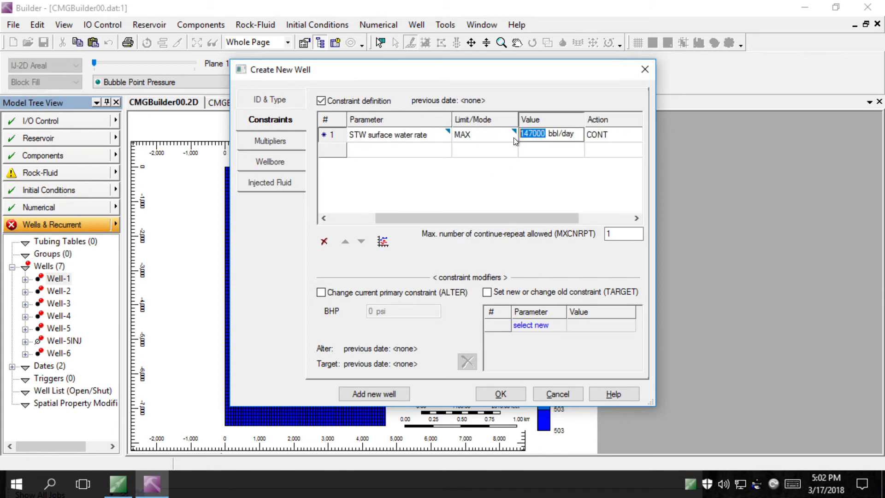
{"action": "type", "text": "500"}
{"action": "left_click", "coordinate": [500, 394]}
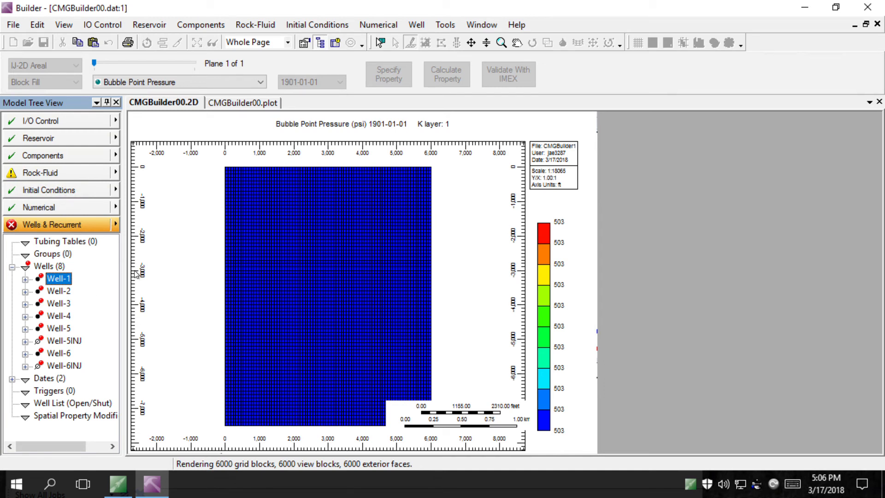
Open Well-1's perforation data and add a perforation at block 49 56 1
{"action": "left_click", "coordinate": [26, 281]}
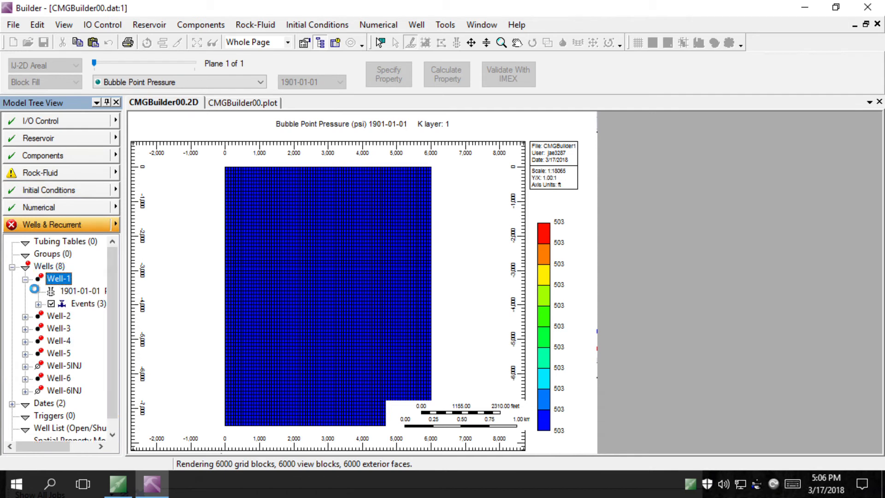
{"action": "double_click", "coordinate": [92, 293]}
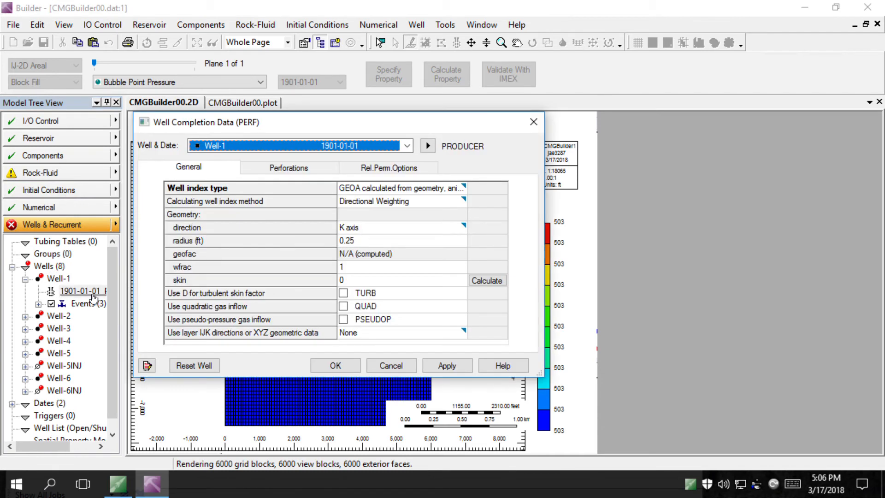
{"action": "left_click", "coordinate": [92, 303]}
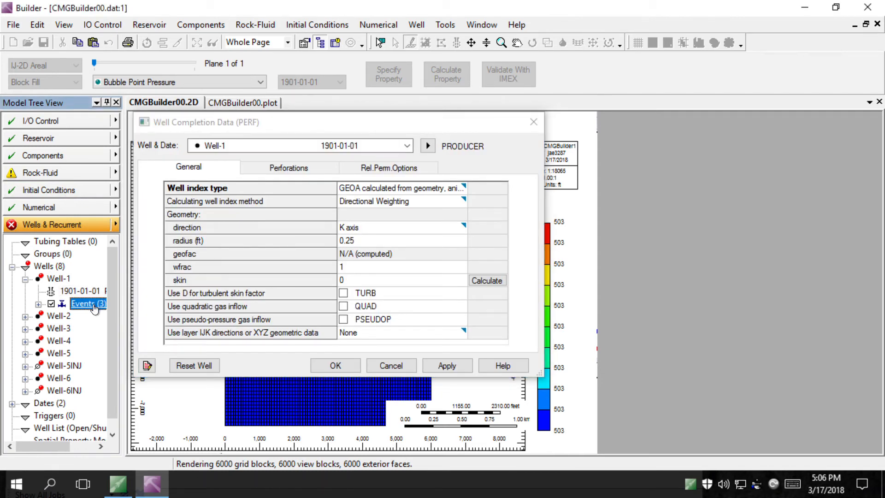
{"action": "left_click", "coordinate": [290, 168]}
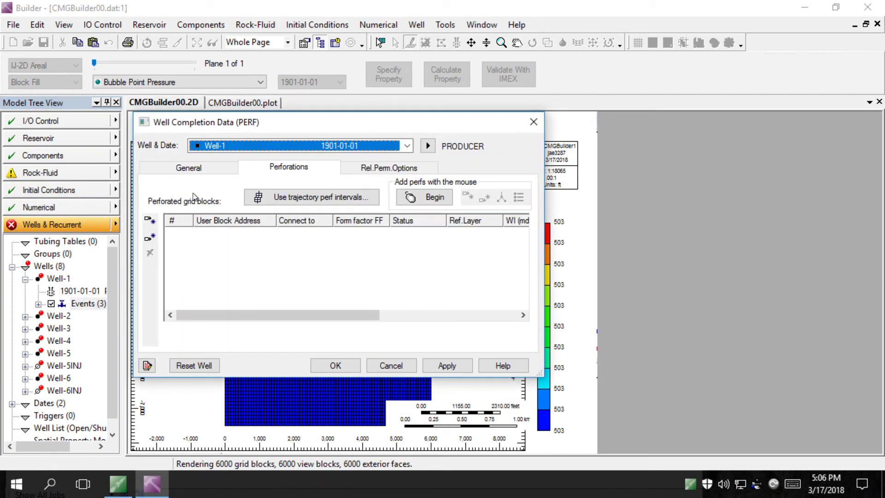
{"action": "left_click", "coordinate": [152, 221]}
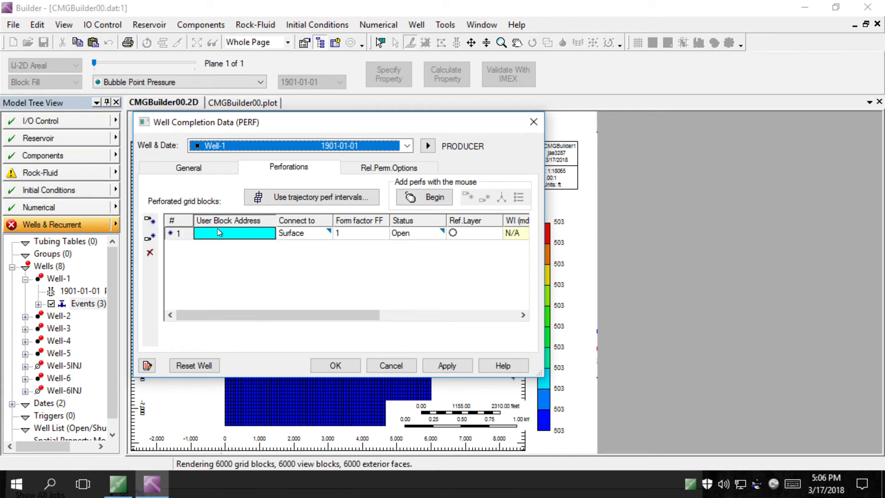
{"action": "left_click", "coordinate": [254, 234]}
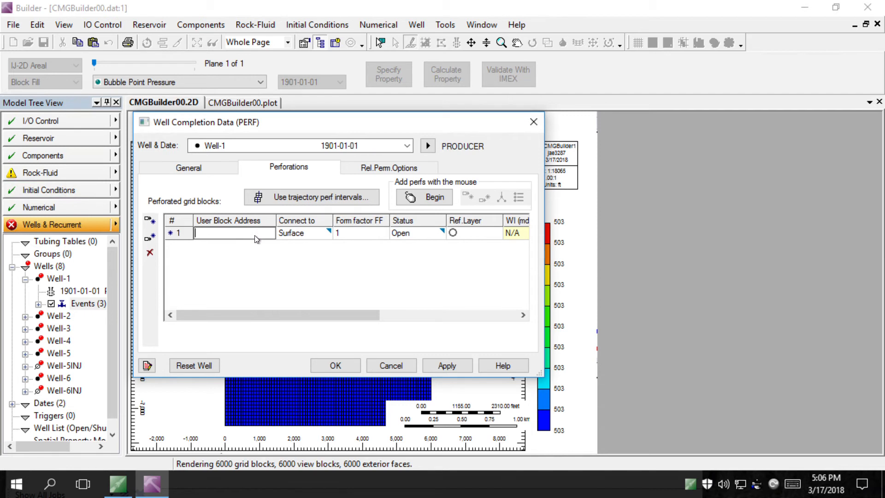
{"action": "type", "text": "49 56 1"}
{"action": "left_click", "coordinate": [449, 364]}
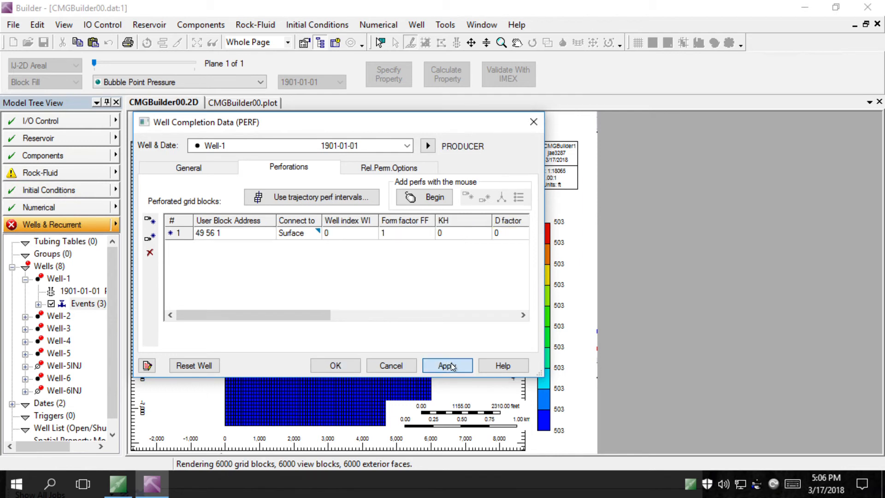
Perforate Well-2 at block 51 36 1
{"action": "left_click", "coordinate": [409, 145]}
{"action": "left_click", "coordinate": [375, 169]}
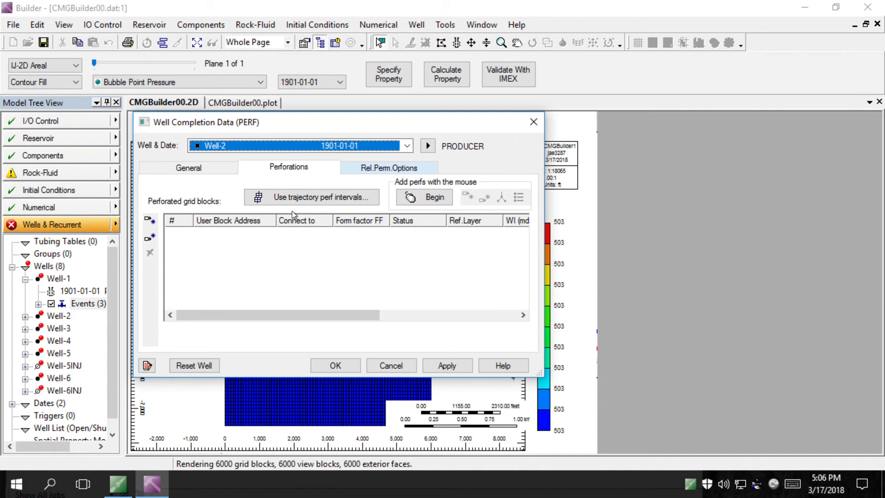
{"action": "left_click", "coordinate": [150, 220]}
{"action": "left_click", "coordinate": [213, 233]}
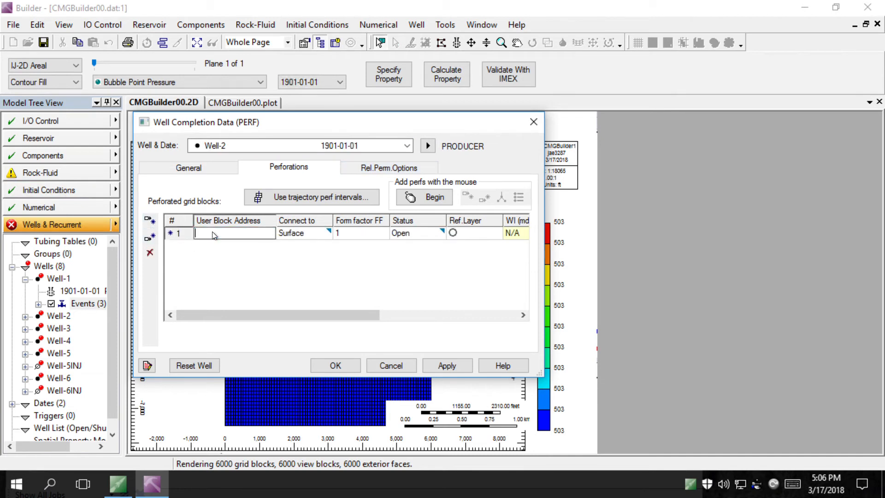
{"action": "type", "text": "51 36 1"}
{"action": "left_click", "coordinate": [446, 362]}
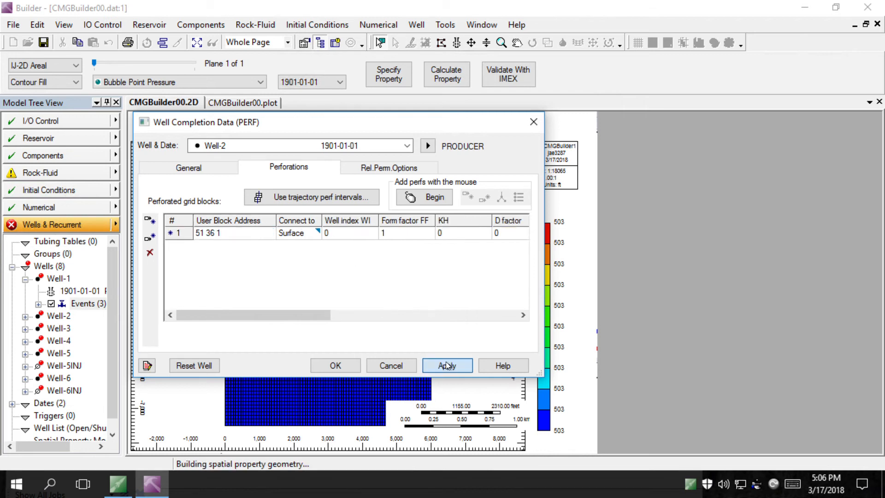
Perforate Well-3 at blocks 34:36 44 1
{"action": "left_click", "coordinate": [407, 146]}
{"action": "left_click", "coordinate": [340, 180]}
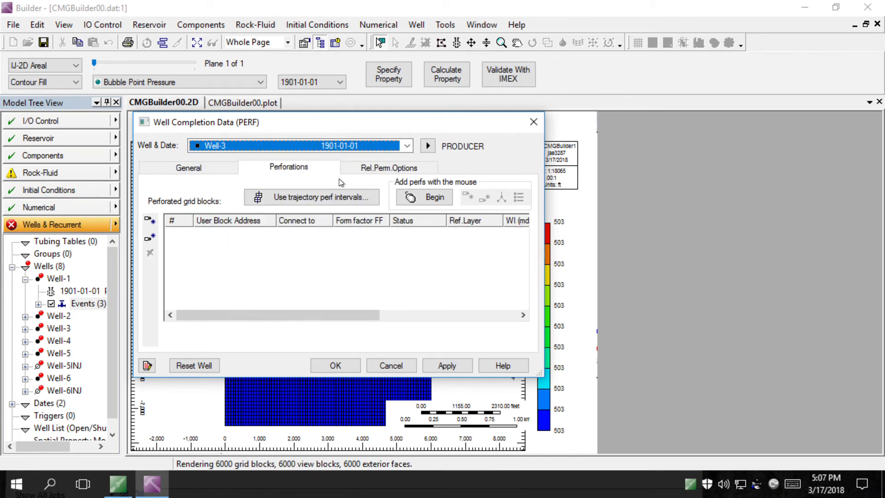
{"action": "left_click", "coordinate": [166, 232]}
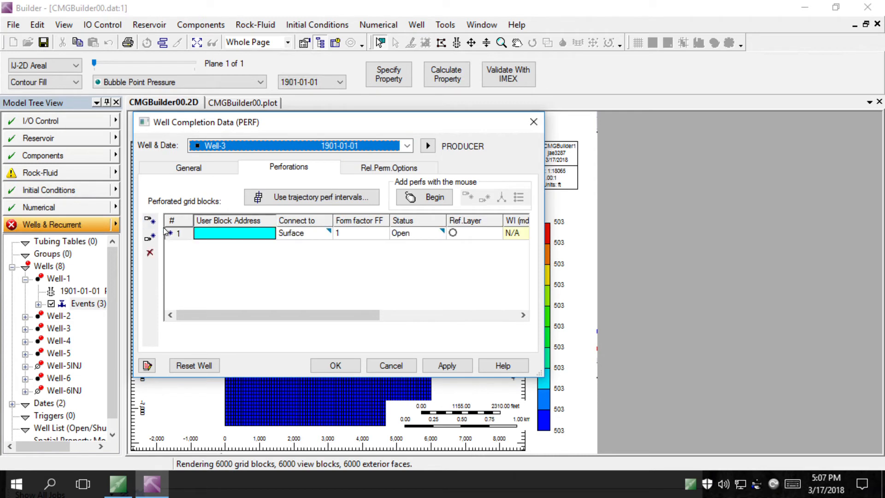
{"action": "left_click", "coordinate": [228, 234]}
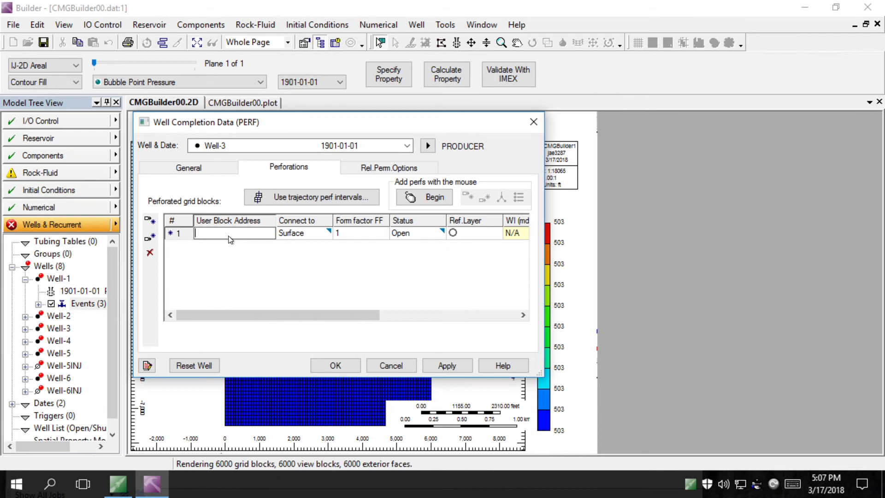
{"action": "type", "text": "34:36 44 1"}
{"action": "left_click", "coordinate": [448, 370]}
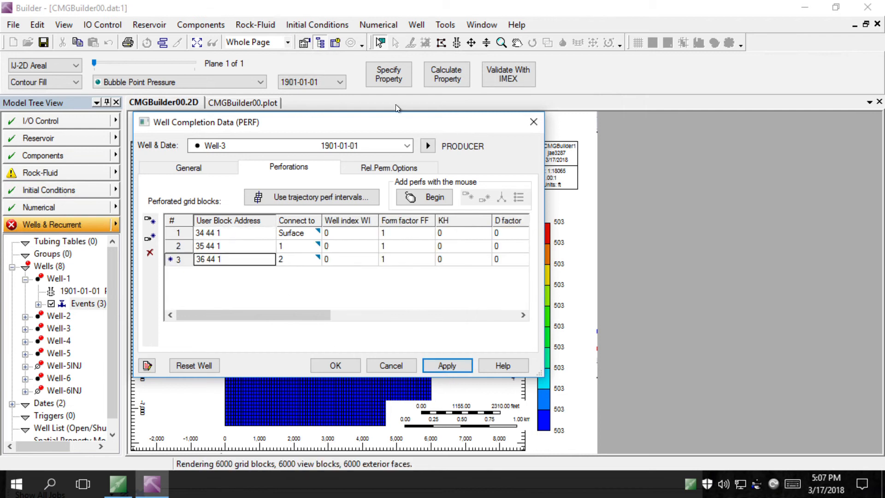
Perforate Well-4 at blocks 30:32 27 1
{"action": "left_click", "coordinate": [409, 146]}
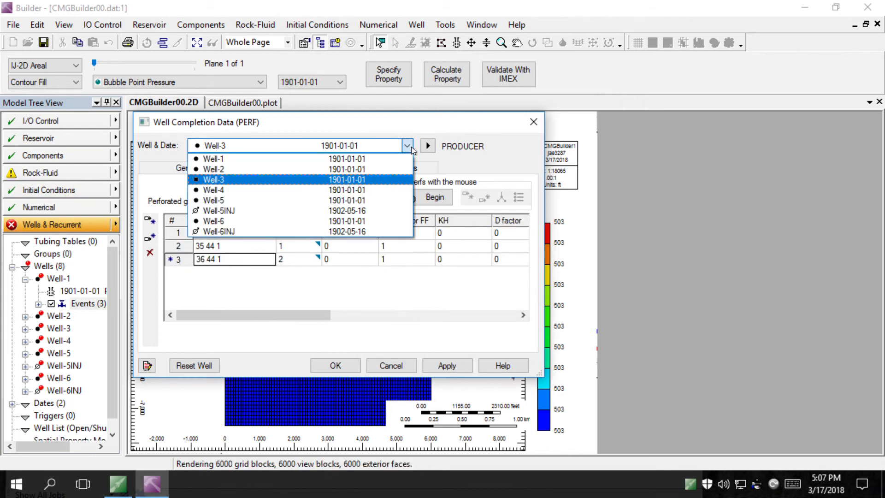
{"action": "left_click", "coordinate": [359, 190]}
{"action": "left_click", "coordinate": [151, 223]}
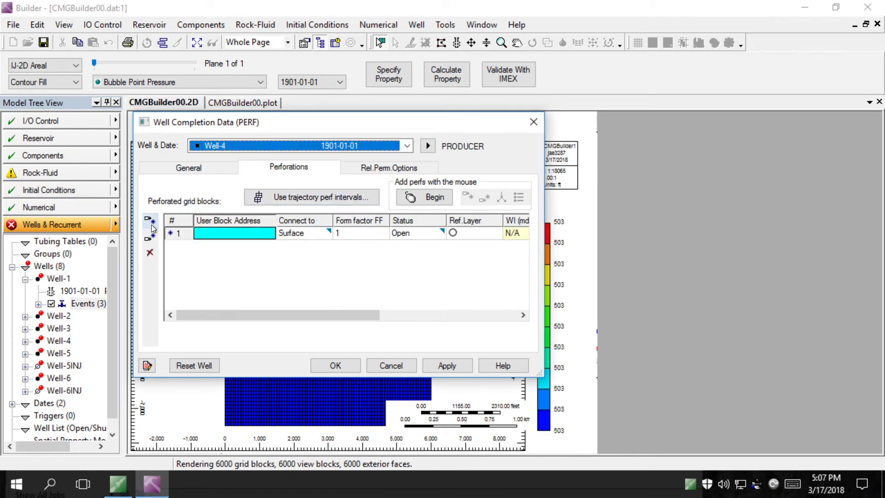
{"action": "left_click", "coordinate": [222, 236]}
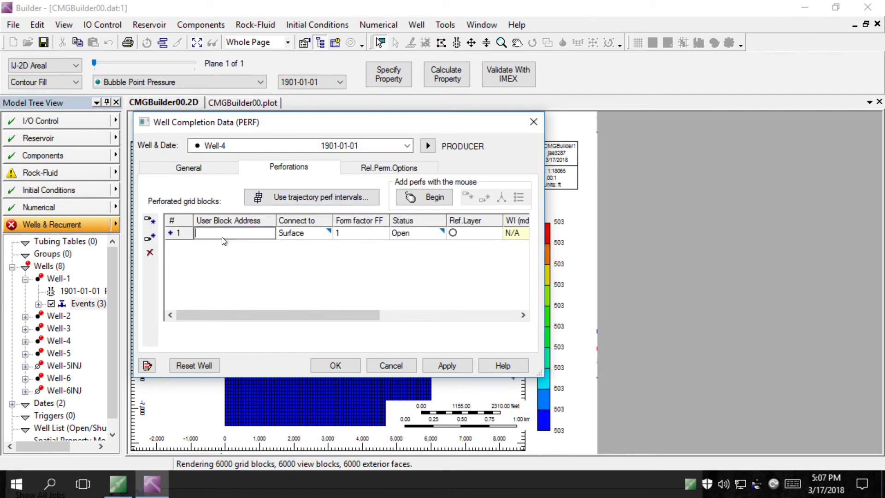
{"action": "type", "text": "30:32 27 1"}
{"action": "left_click", "coordinate": [446, 365]}
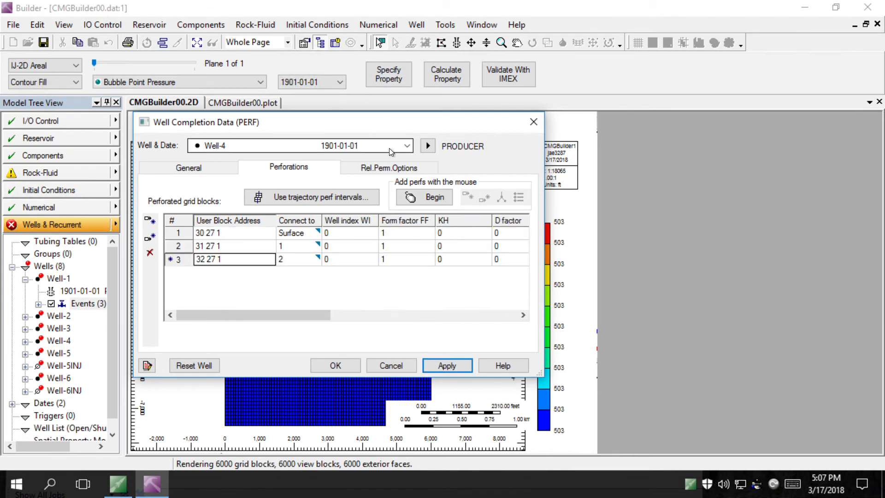
{"action": "left_click", "coordinate": [406, 146]}
Perforate Well-5 at block 15 11 1
{"action": "left_click", "coordinate": [357, 202]}
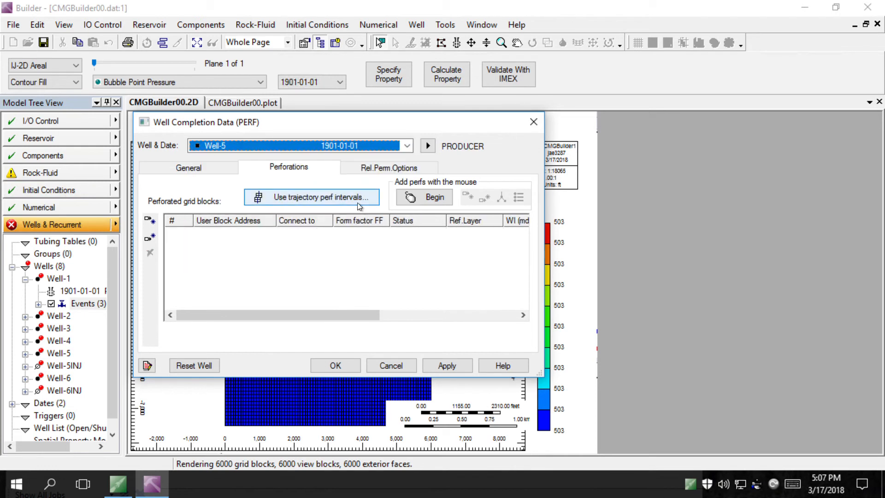
{"action": "left_click", "coordinate": [150, 219]}
{"action": "left_click", "coordinate": [228, 235]}
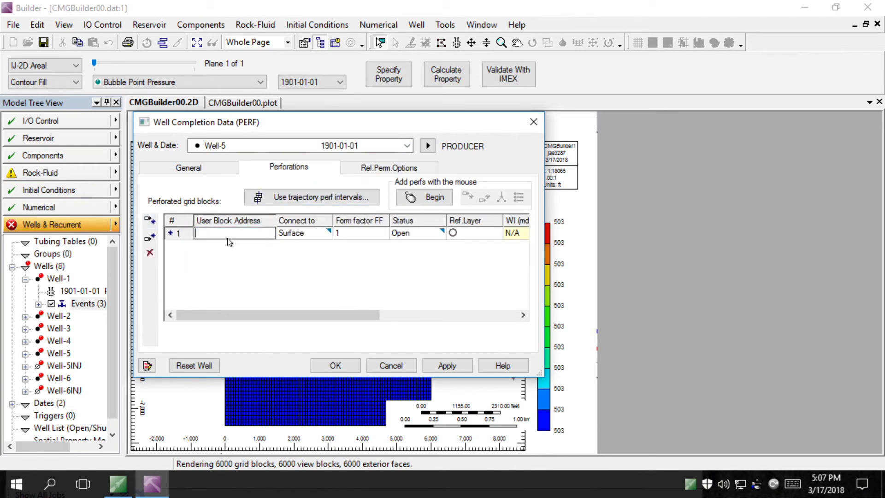
{"action": "type", "text": "15 11 1"}
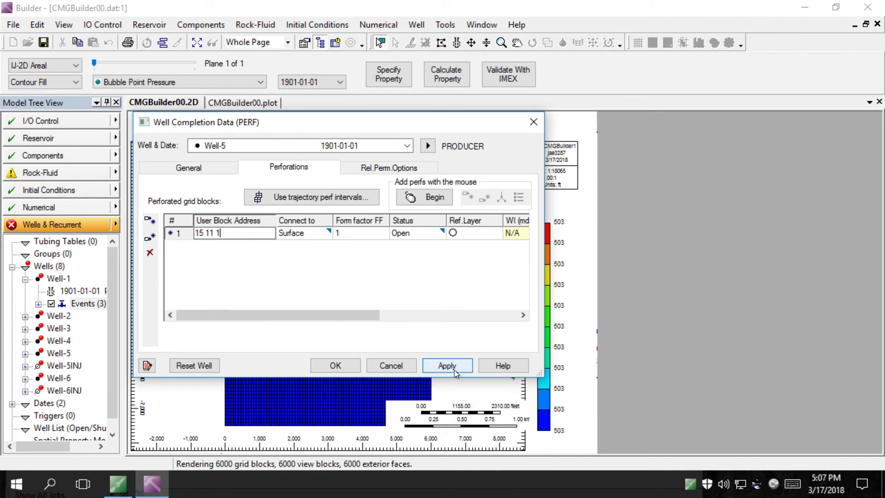
{"action": "left_click", "coordinate": [454, 369]}
Perforate Well-5INJ at block 15 11 1, accepting the shared block
{"action": "left_click", "coordinate": [409, 148]}
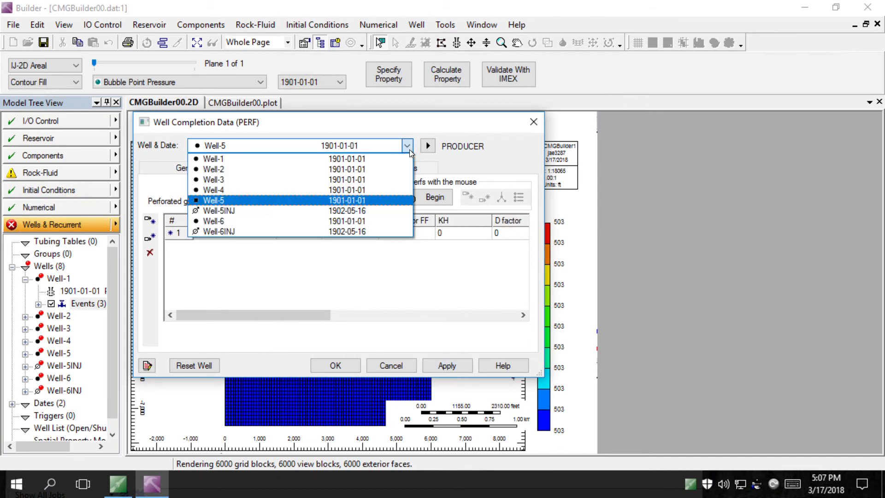
{"action": "left_click", "coordinate": [343, 210]}
{"action": "left_click", "coordinate": [213, 234]}
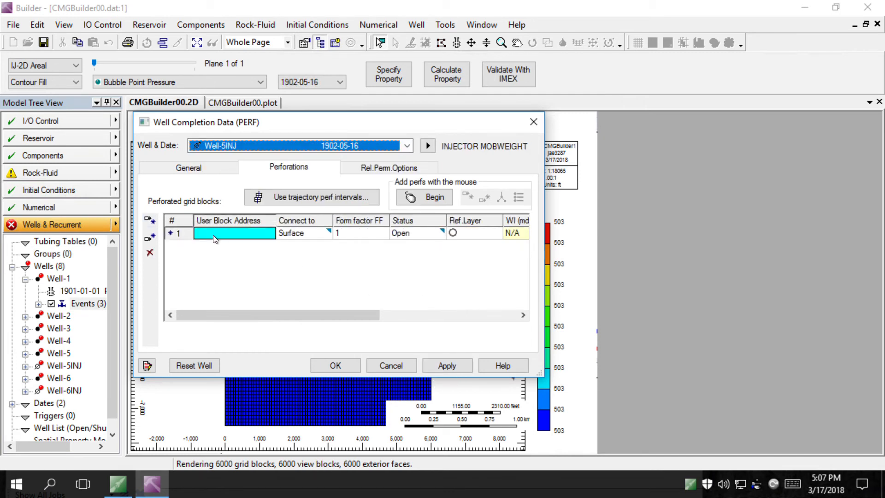
{"action": "left_click", "coordinate": [212, 235]}
{"action": "type", "text": "15 11 1"}
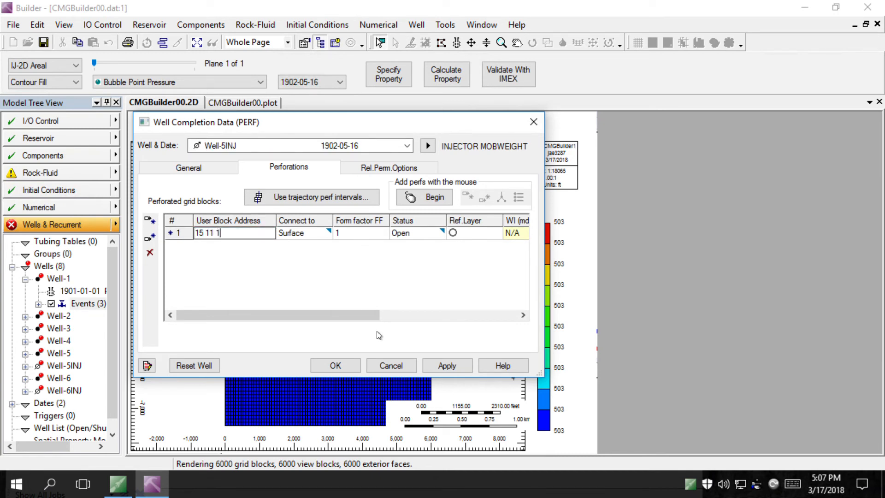
{"action": "left_click", "coordinate": [457, 371]}
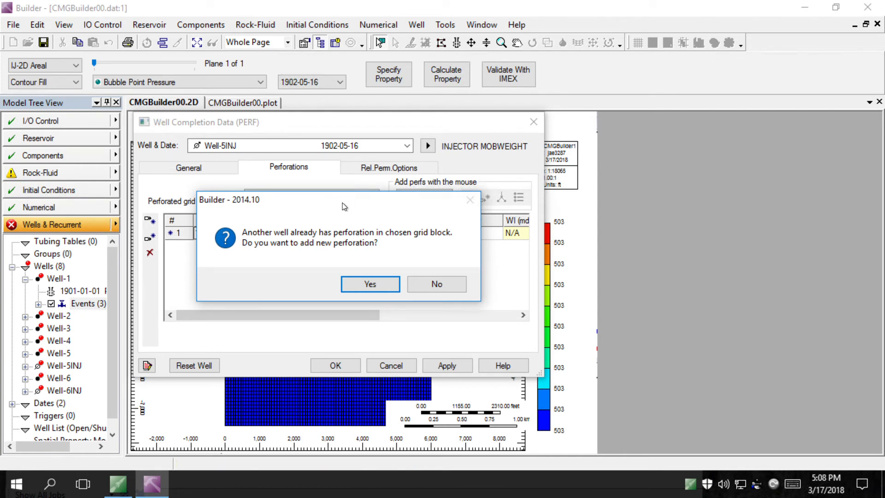
{"action": "left_click", "coordinate": [370, 284]}
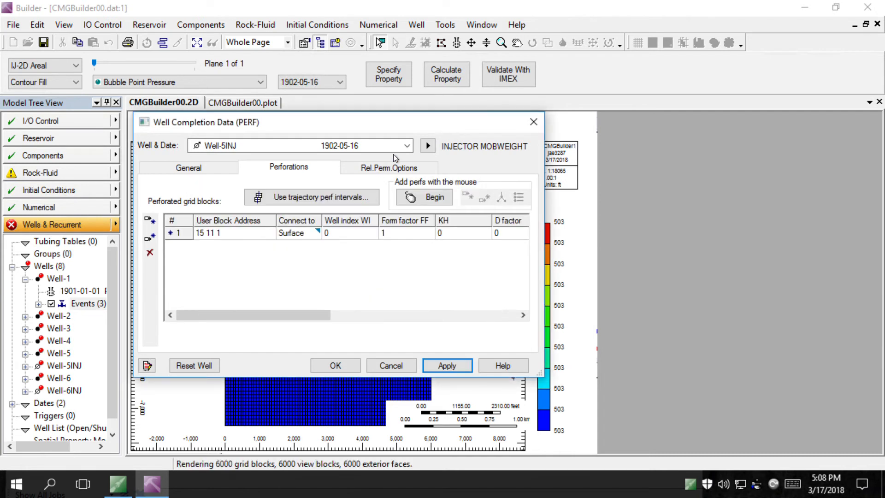
Keep the changes, then perforate Well-6 at block 6 31 1
{"action": "left_click", "coordinate": [401, 146]}
{"action": "left_click", "coordinate": [322, 225]}
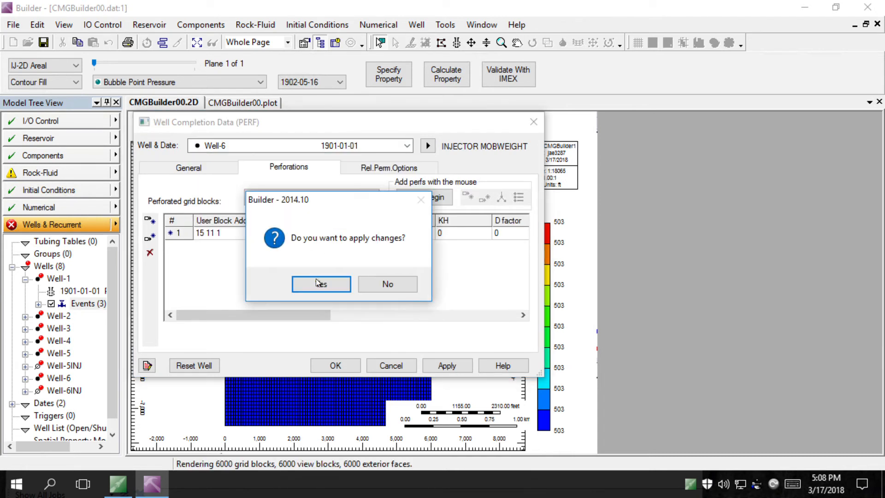
{"action": "left_click", "coordinate": [324, 286]}
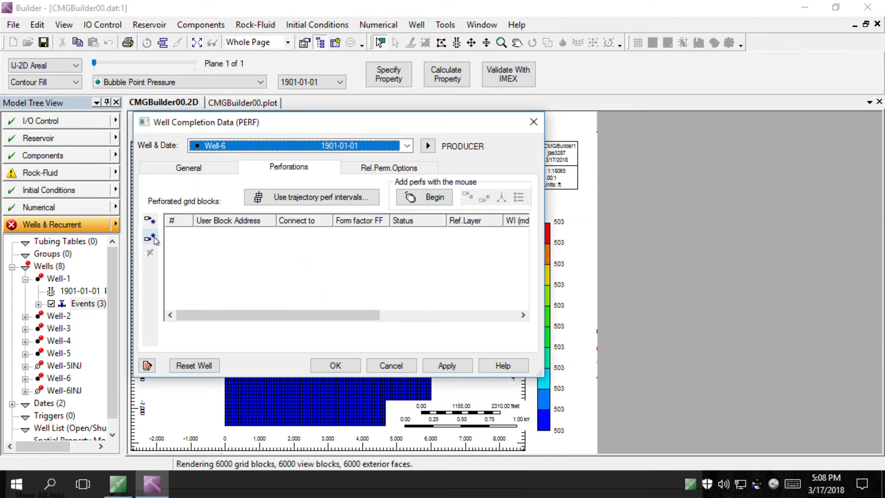
{"action": "left_click", "coordinate": [150, 220]}
{"action": "left_click", "coordinate": [231, 237]}
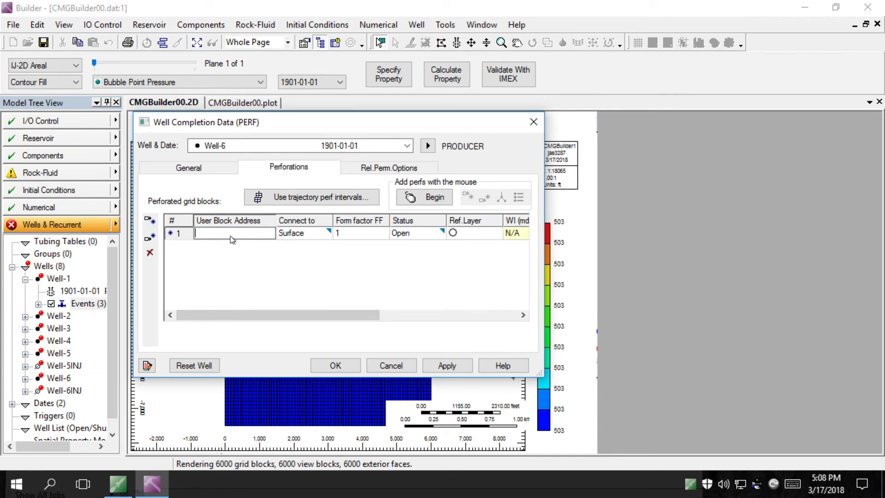
{"action": "type", "text": "6 31 1"}
{"action": "left_click", "coordinate": [448, 365]}
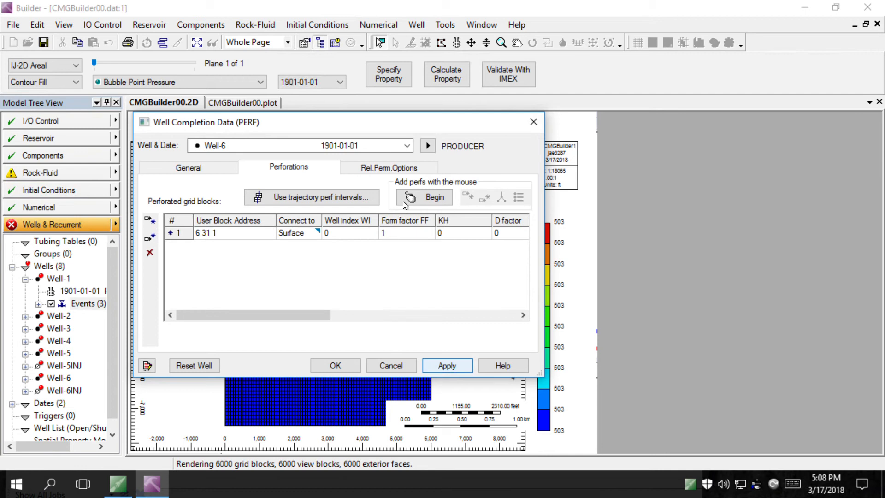
Perforate Well-6INJ at block 6 31 1, accepting the shared block
{"action": "left_click", "coordinate": [406, 145]}
{"action": "left_click", "coordinate": [305, 231]}
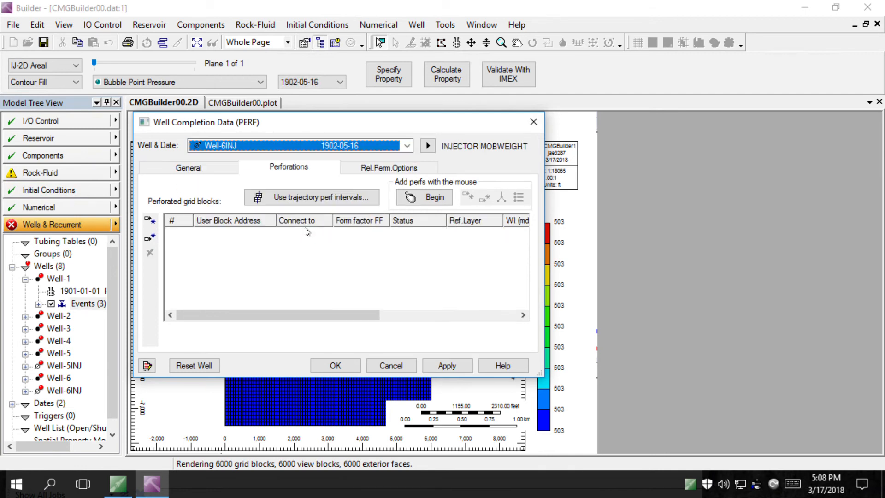
{"action": "left_click", "coordinate": [211, 234]}
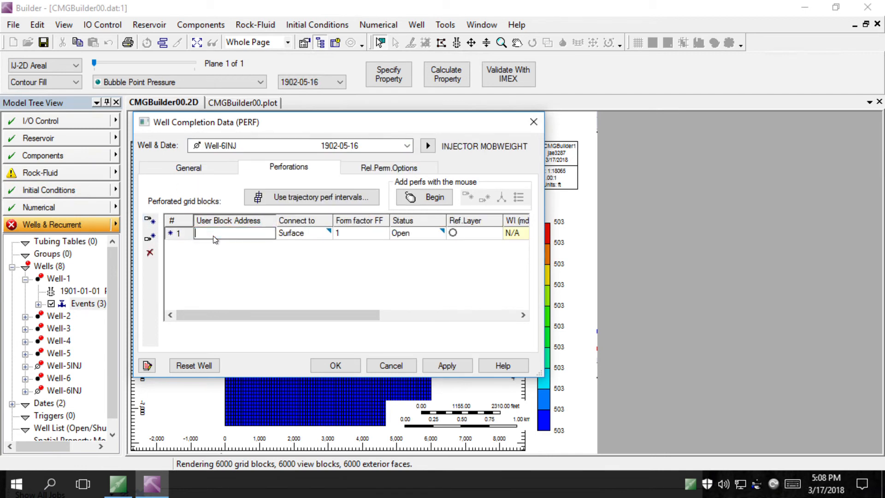
{"action": "type", "text": "6 31 1"}
{"action": "left_click", "coordinate": [456, 362]}
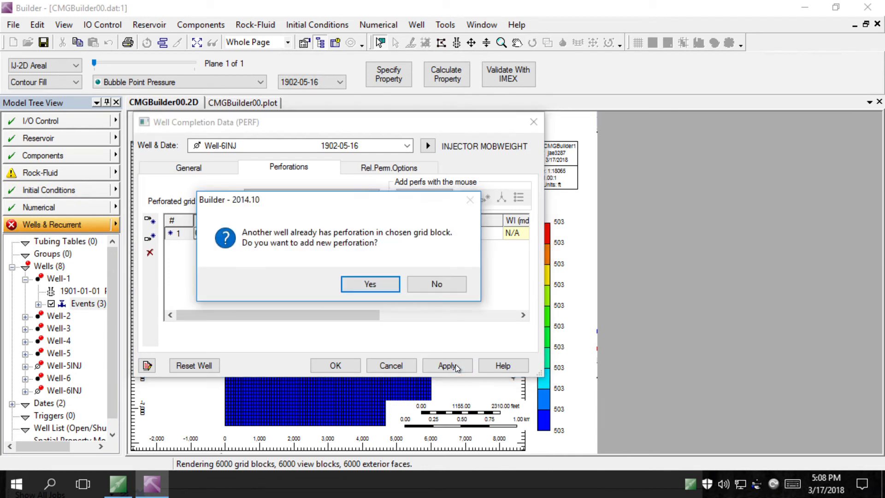
{"action": "left_click", "coordinate": [369, 282]}
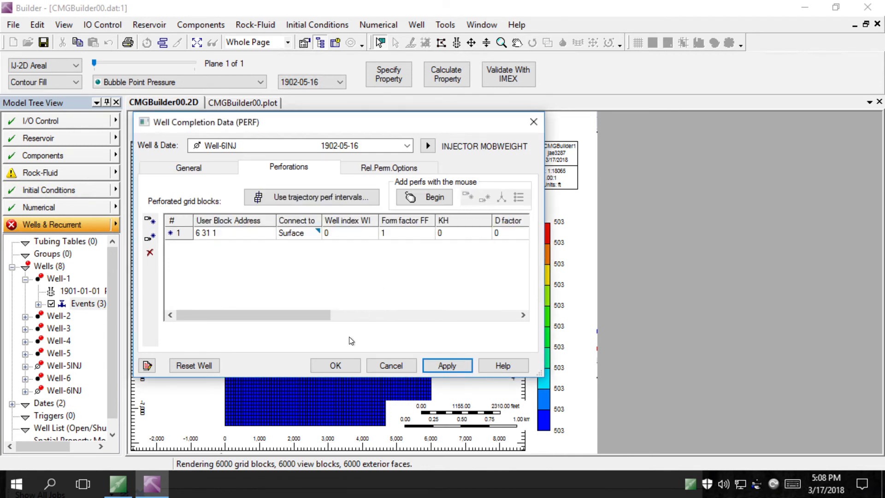
Close the completion data and start a date range ending 1001 days after start
{"action": "left_click", "coordinate": [340, 365]}
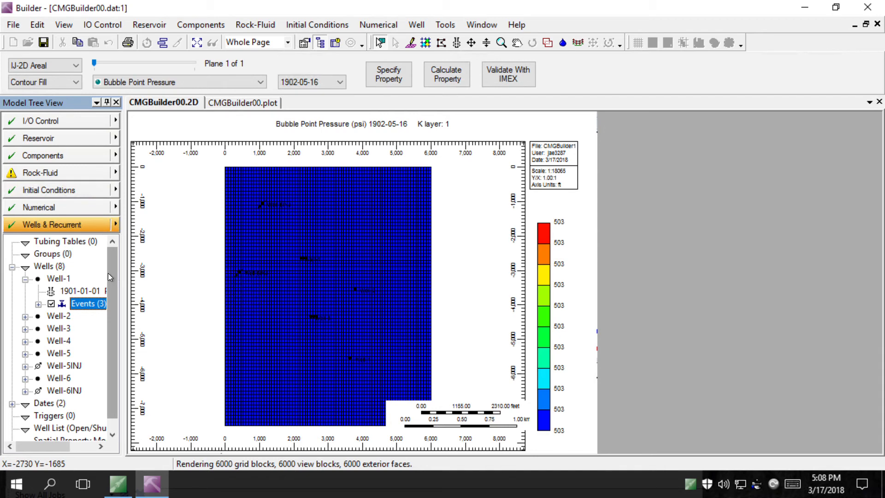
{"action": "left_click_drag", "start_coordinate": [109, 274], "coordinate": [118, 318]}
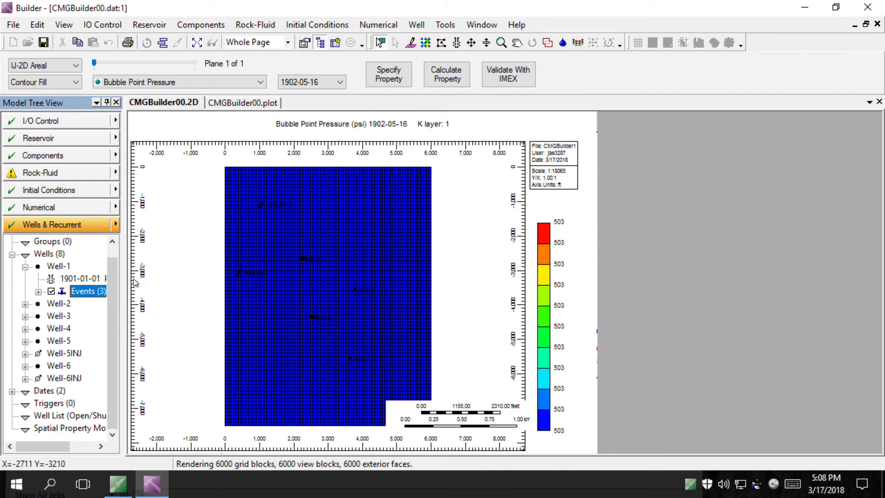
{"action": "double_click", "coordinate": [54, 391]}
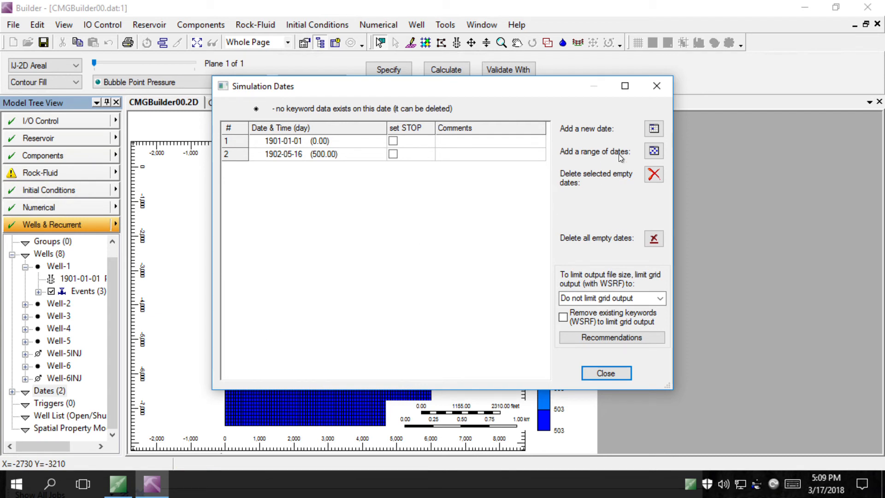
{"action": "left_click", "coordinate": [656, 152]}
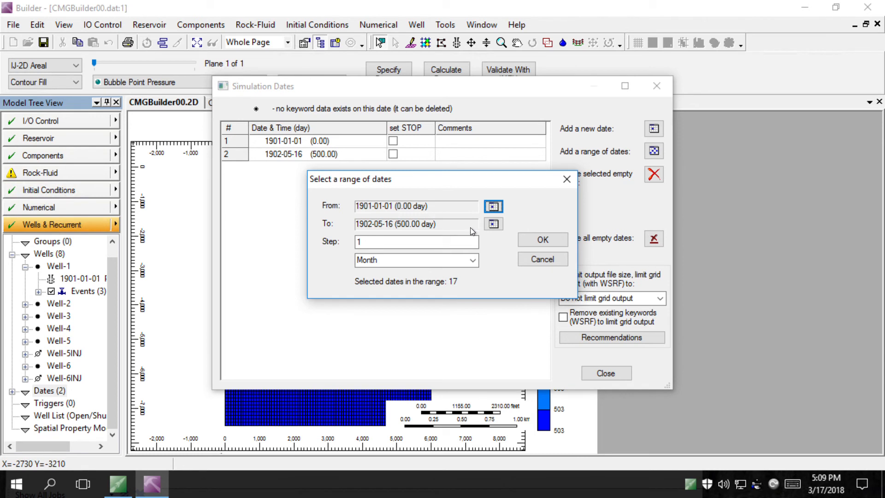
{"action": "left_click", "coordinate": [500, 225]}
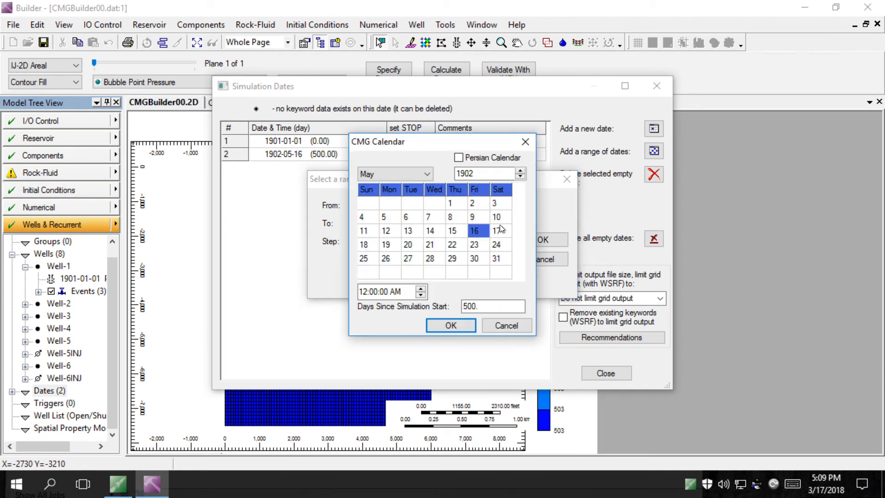
{"action": "double_click", "coordinate": [497, 307]}
{"action": "type", "text": "1001"}
{"action": "left_click", "coordinate": [460, 323]}
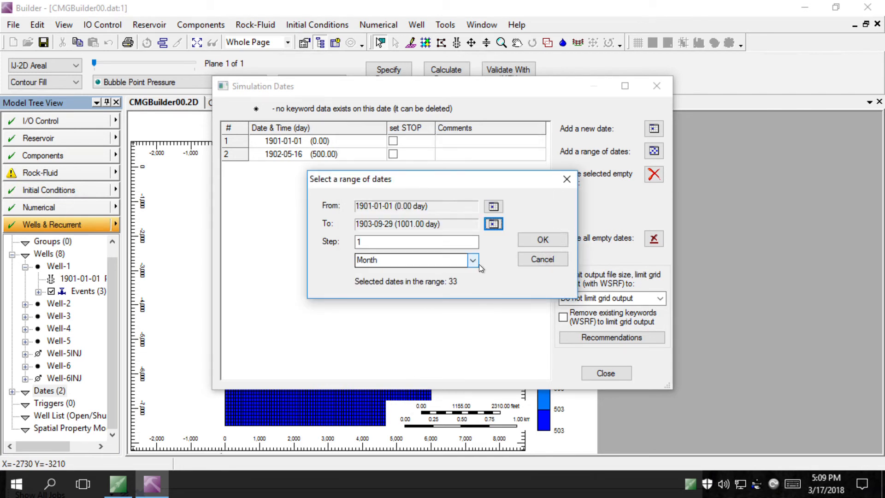
Add the range with a one-day step and close the dates list
{"action": "left_click", "coordinate": [478, 261]}
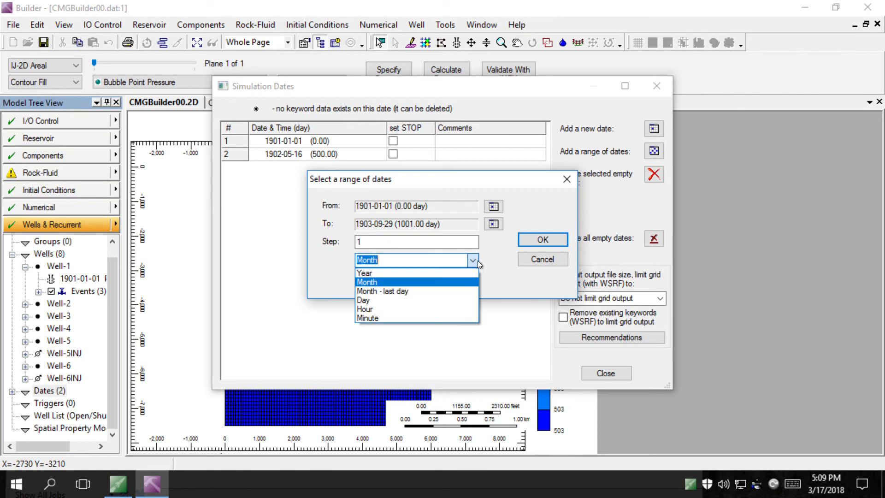
{"action": "left_click", "coordinate": [403, 300]}
{"action": "left_click", "coordinate": [540, 241]}
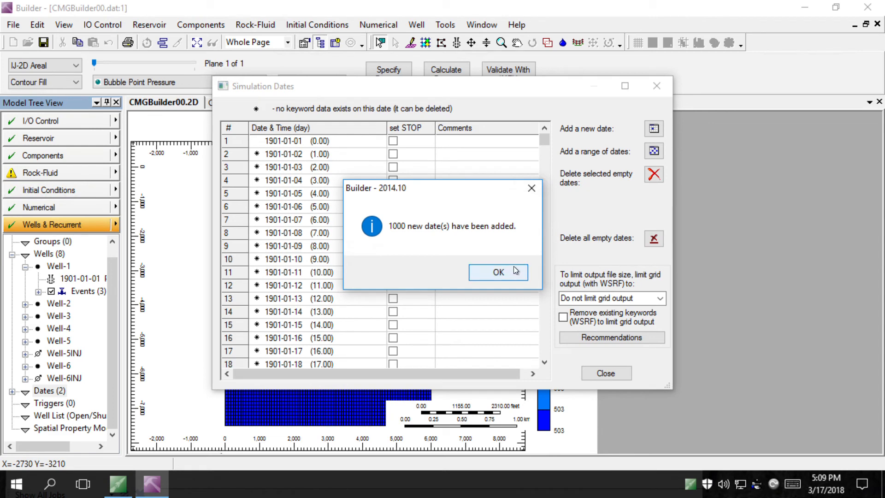
{"action": "left_click", "coordinate": [512, 269]}
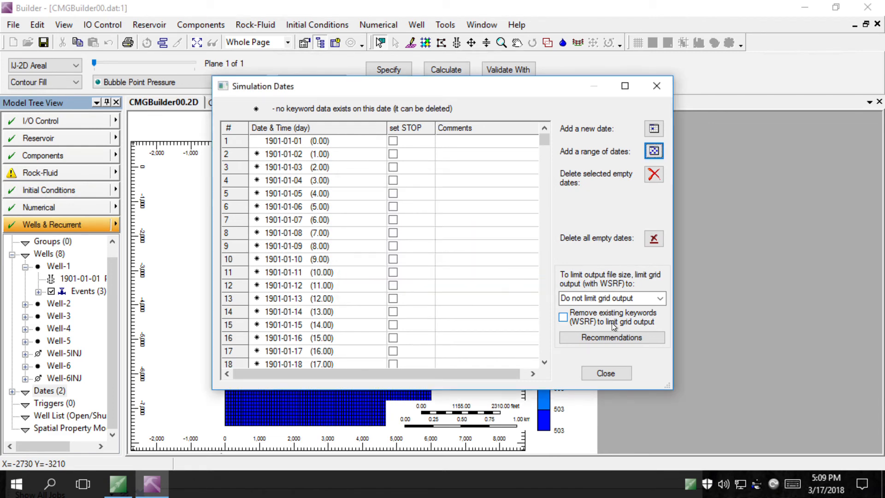
{"action": "left_click", "coordinate": [605, 373]}
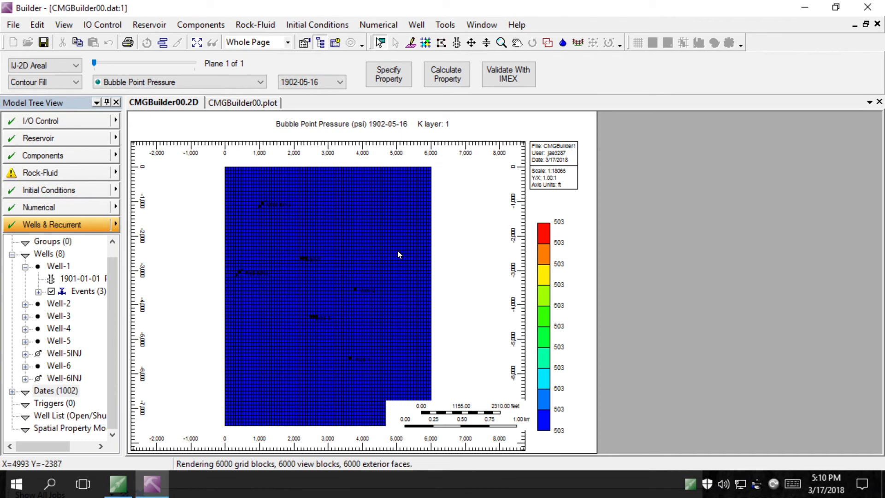
Save the dataset as VideoP1.dat in the Desktop's VideoP1 folder
{"action": "left_click", "coordinate": [44, 43]}
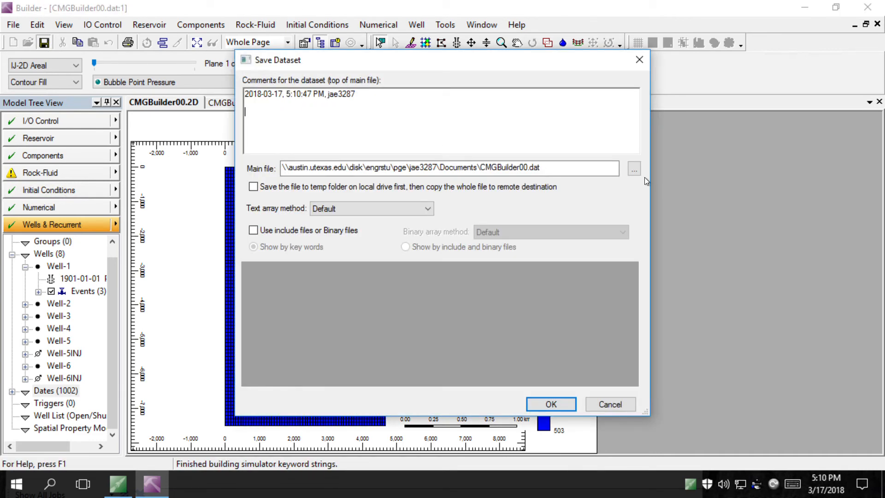
{"action": "left_click", "coordinate": [634, 168]}
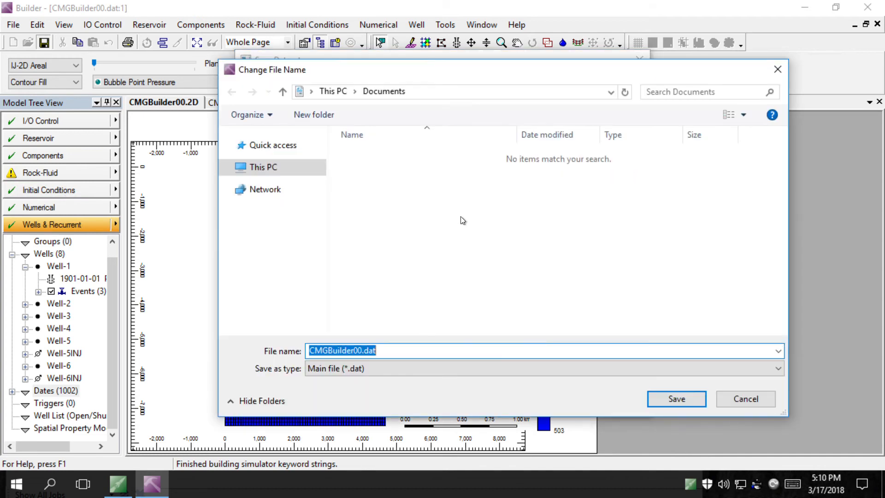
{"action": "left_click", "coordinate": [232, 171]}
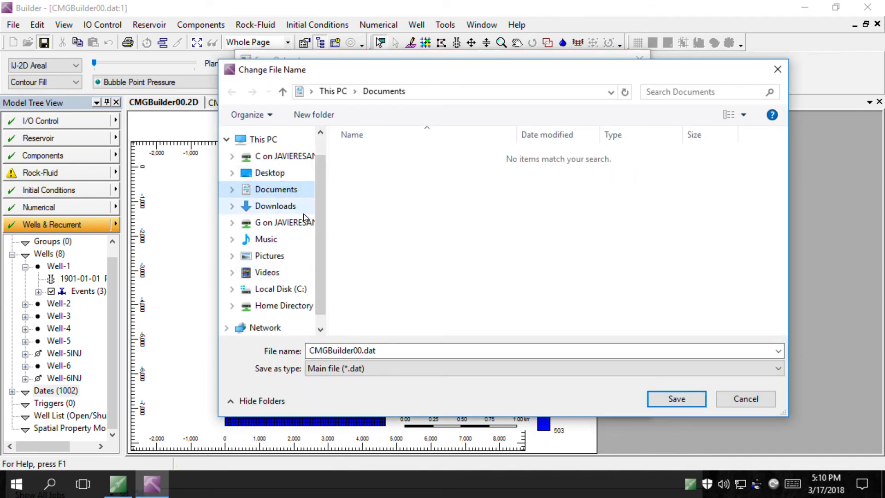
{"action": "left_click", "coordinate": [234, 174]}
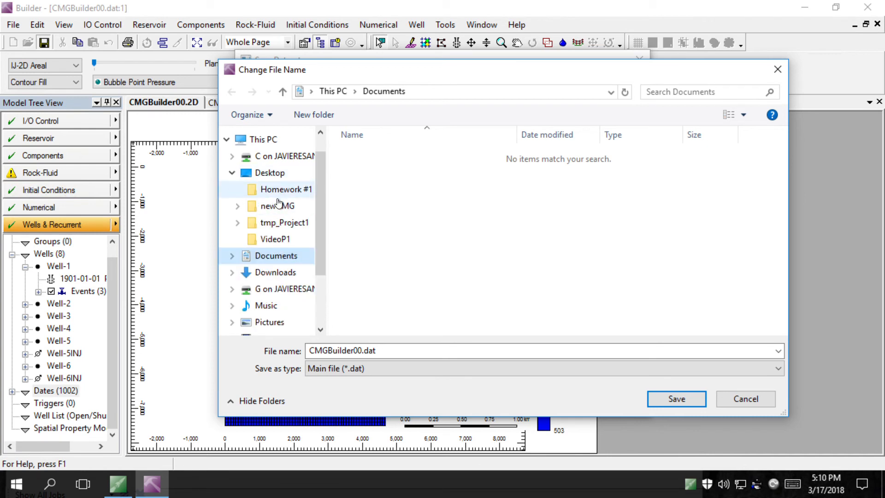
{"action": "left_click", "coordinate": [284, 239]}
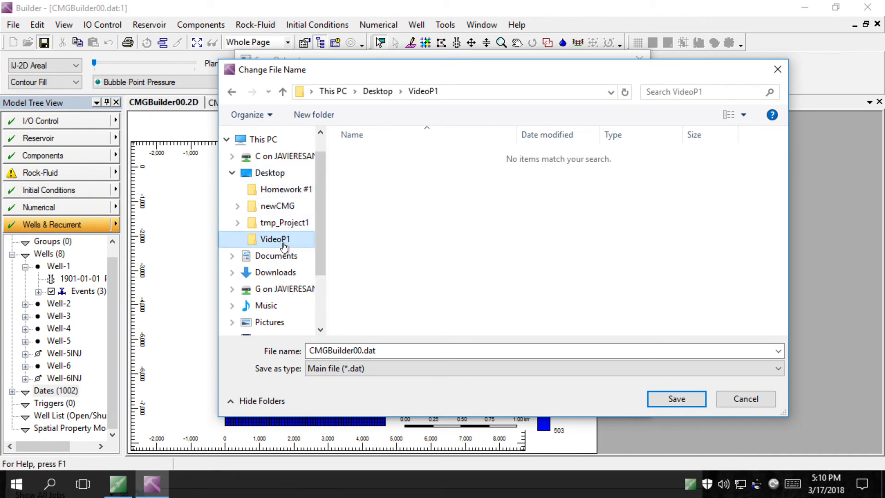
{"action": "left_click", "coordinate": [385, 349]}
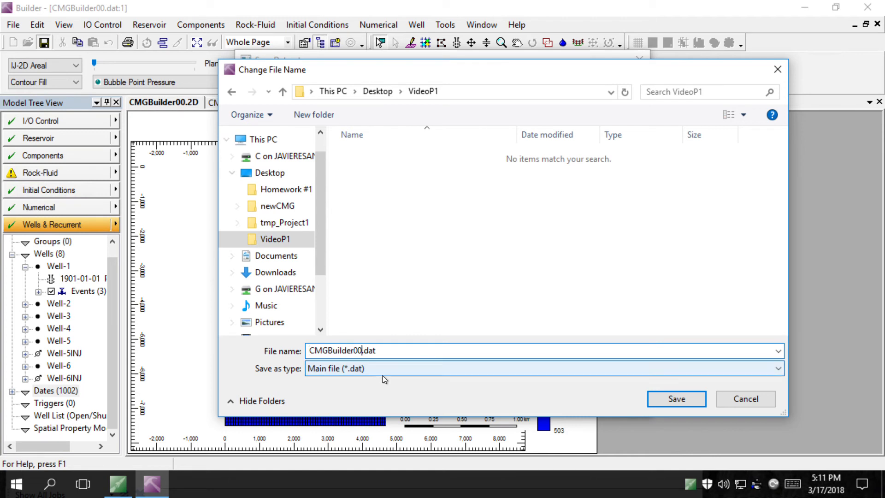
{"action": "key", "text": "BackSpace"}
{"action": "key", "text": "BackSpace"}
{"action": "key", "text": "BackSpace"}
{"action": "key", "text": "BackSpace"}
{"action": "key", "text": "BackSpace"}
{"action": "key", "text": "BackSpace"}
{"action": "key", "text": "BackSpace"}
{"action": "key", "text": "BackSpace"}
{"action": "key", "text": "BackSpace"}
{"action": "key", "text": "BackSpace"}
{"action": "key", "text": "BackSpace"}
{"action": "key", "text": "BackSpace"}
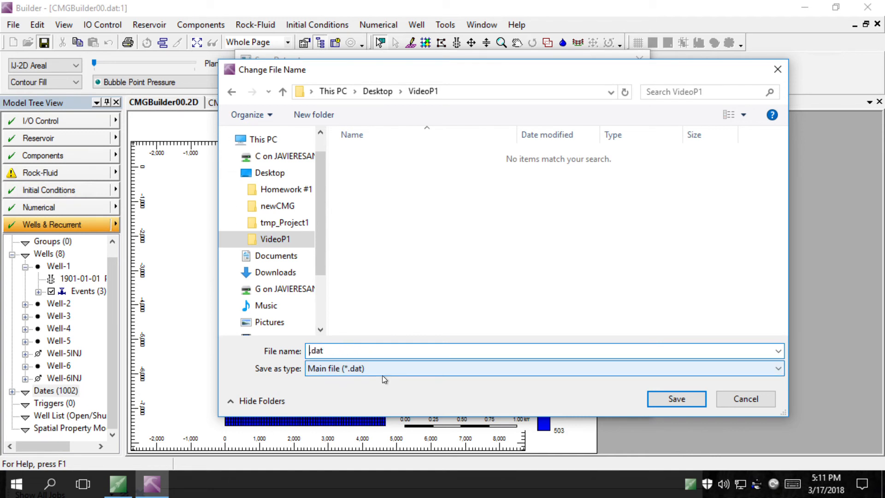
{"action": "type", "text": "VideoP1"}
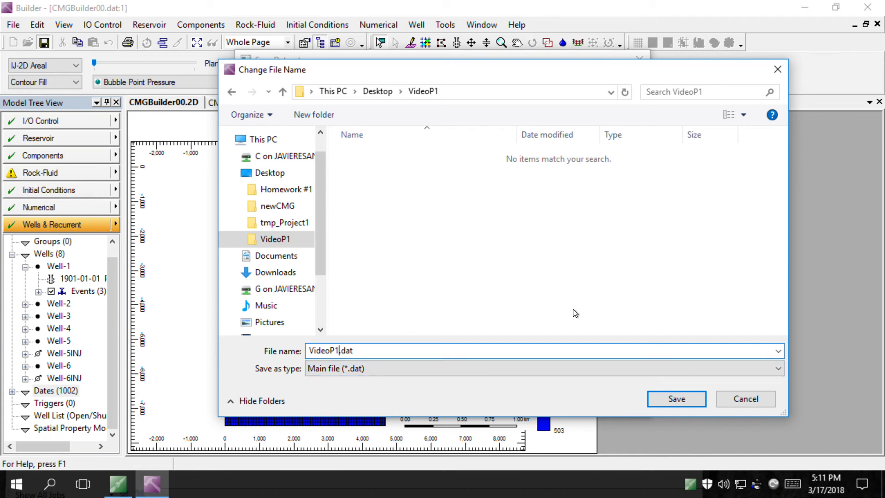
{"action": "left_click", "coordinate": [675, 399]}
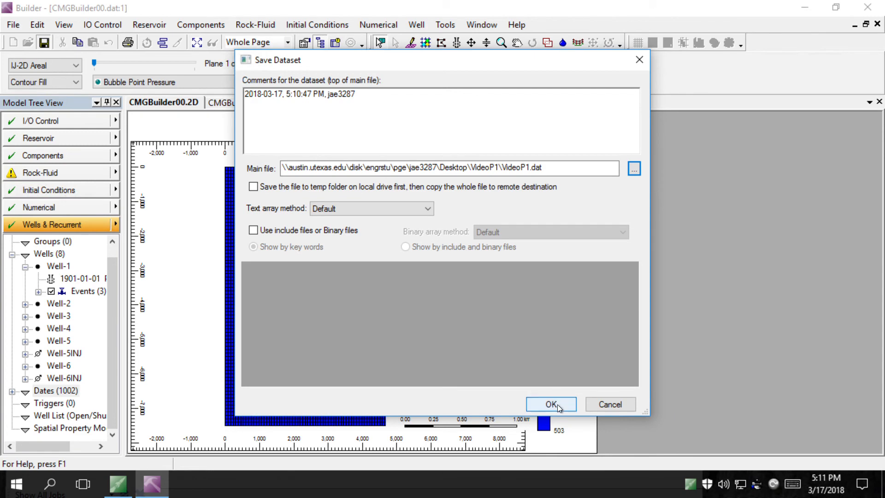
{"action": "left_click", "coordinate": [557, 405]}
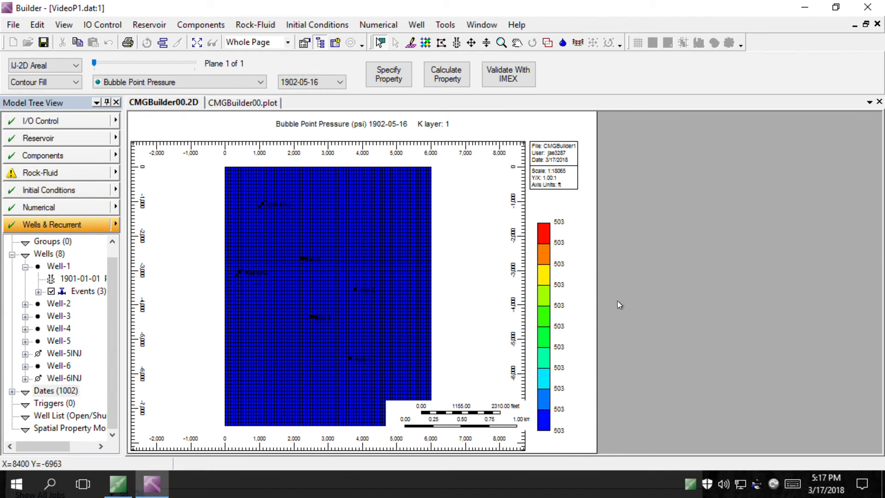
Close Builder, saving changes and overwriting the existing VideoP1.dat
{"action": "left_click", "coordinate": [865, 16]}
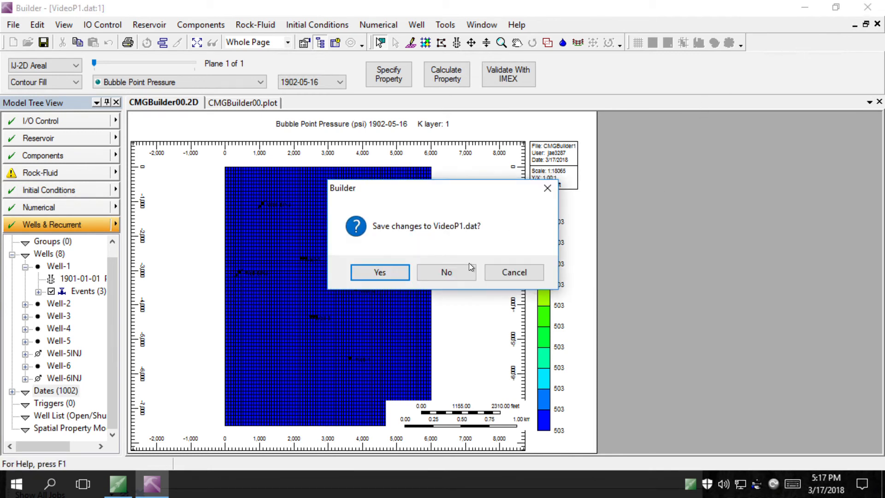
{"action": "left_click", "coordinate": [379, 272]}
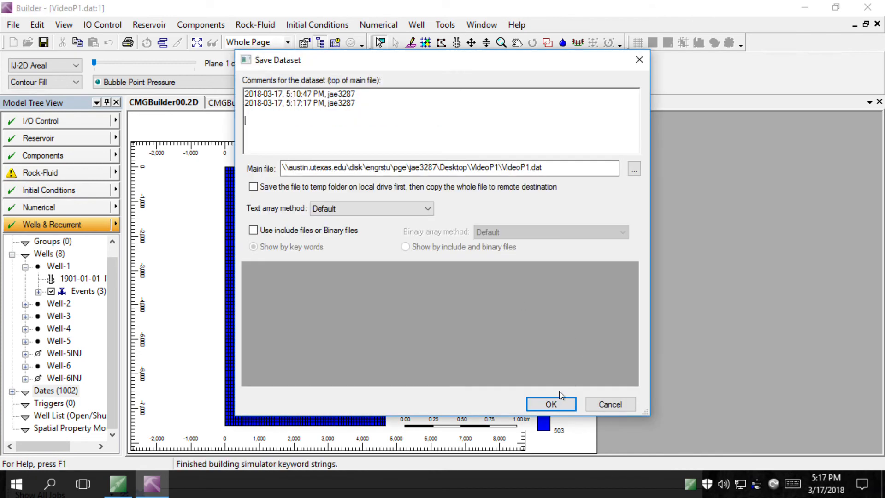
{"action": "left_click", "coordinate": [555, 402]}
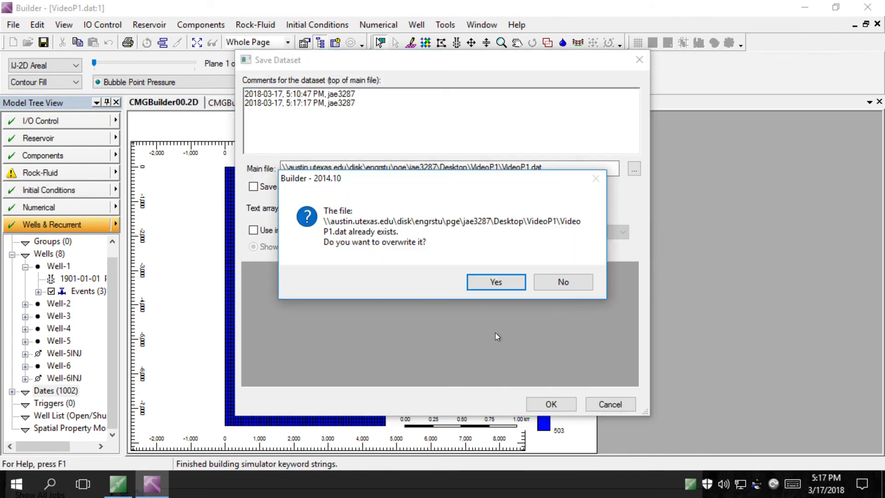
{"action": "left_click", "coordinate": [518, 281]}
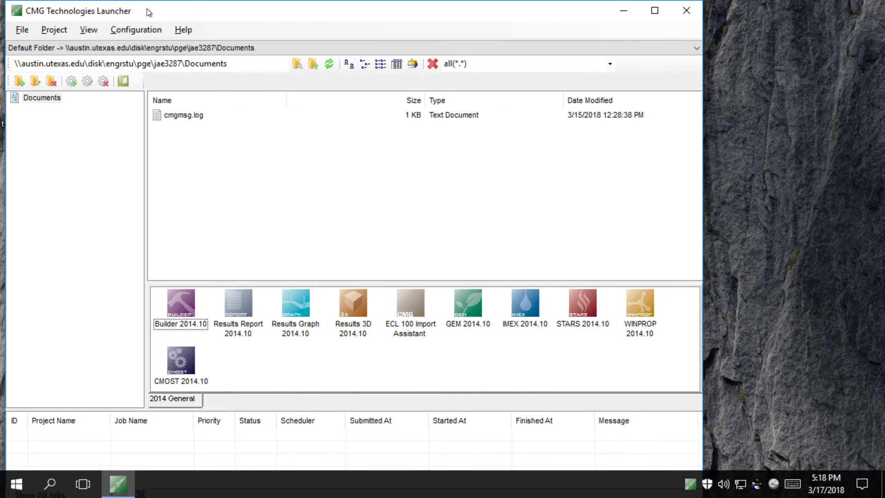
Minimize the Launcher and open Desktop\VideoP1\VideoP1.dat with 'Edit with Notepad++'
{"action": "left_click_drag", "start_coordinate": [147, 10], "coordinate": [178, 40]}
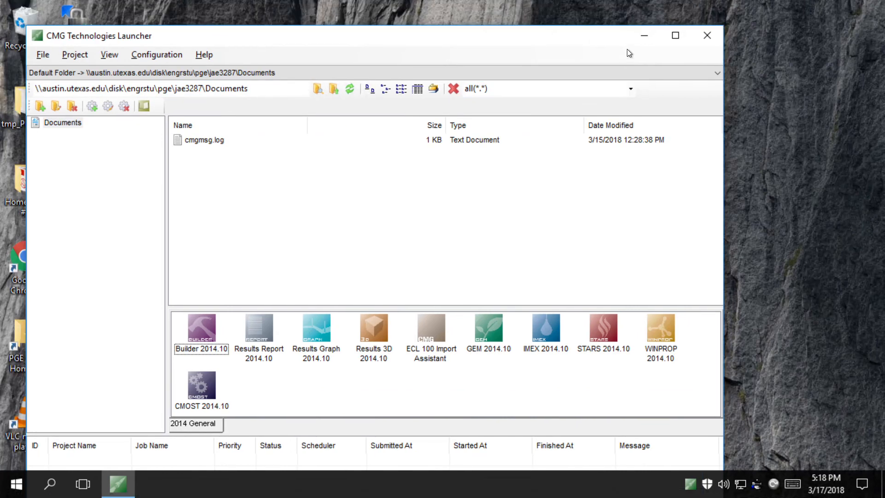
{"action": "left_click", "coordinate": [645, 37]}
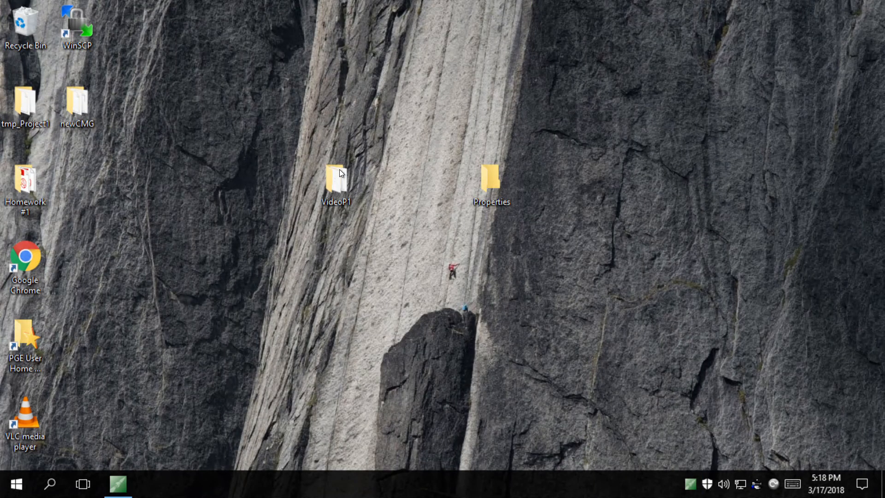
{"action": "double_click", "coordinate": [341, 182]}
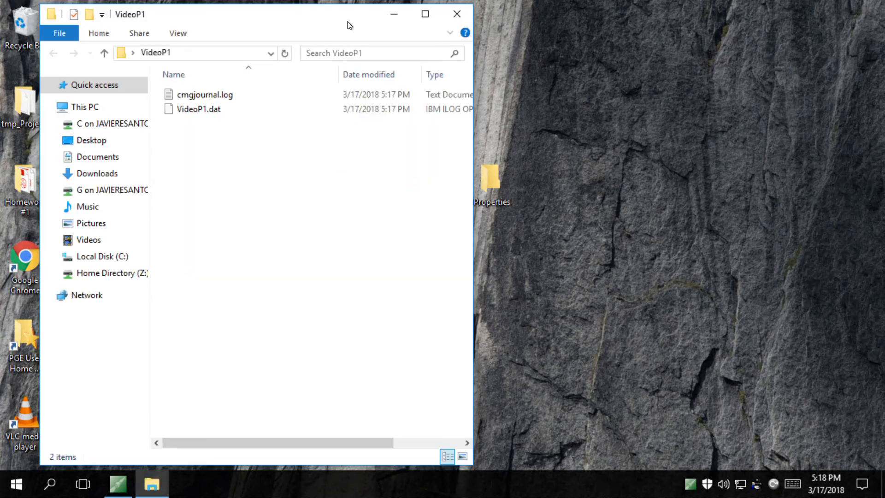
{"action": "left_click_drag", "start_coordinate": [349, 16], "coordinate": [359, 85]}
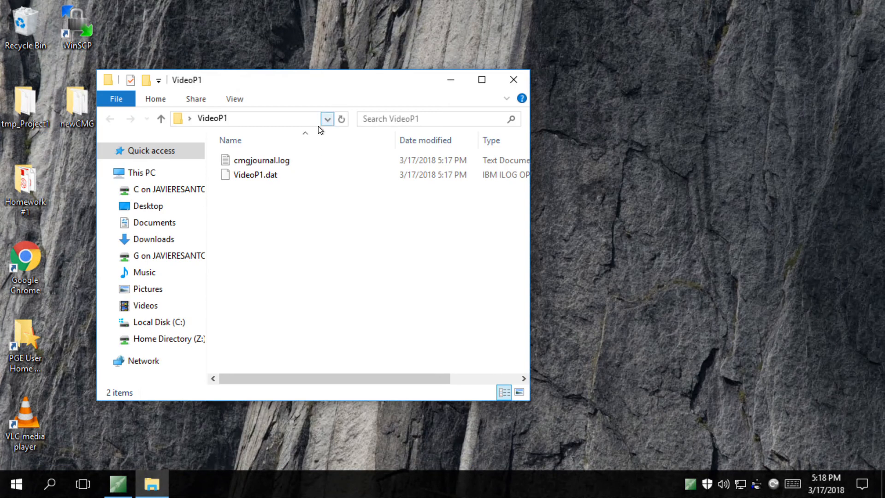
{"action": "left_click", "coordinate": [267, 177]}
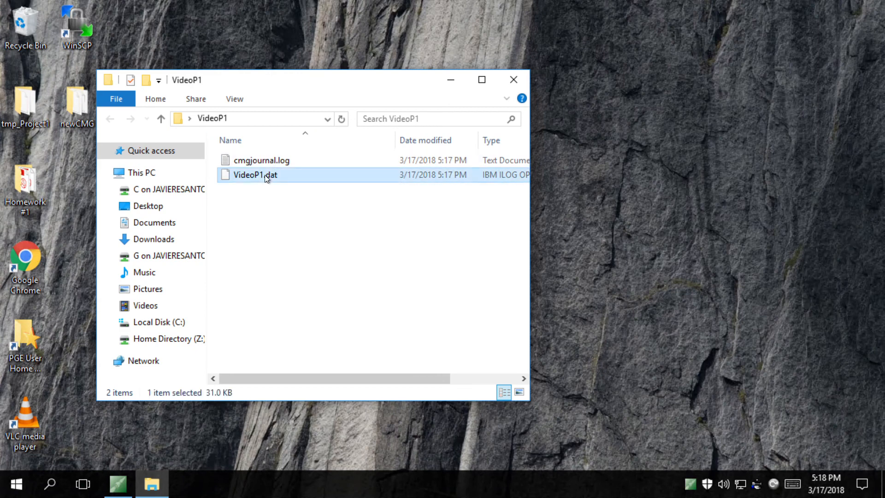
{"action": "right_click", "coordinate": [266, 178]}
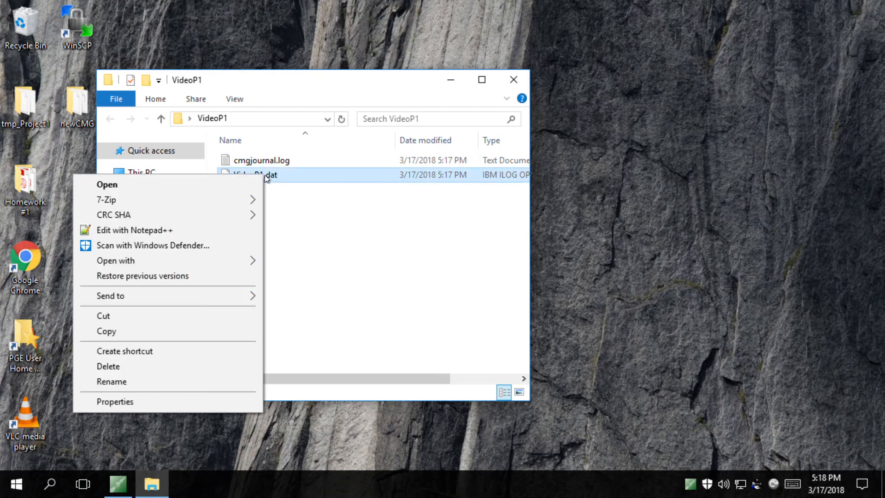
{"action": "left_click", "coordinate": [200, 230]}
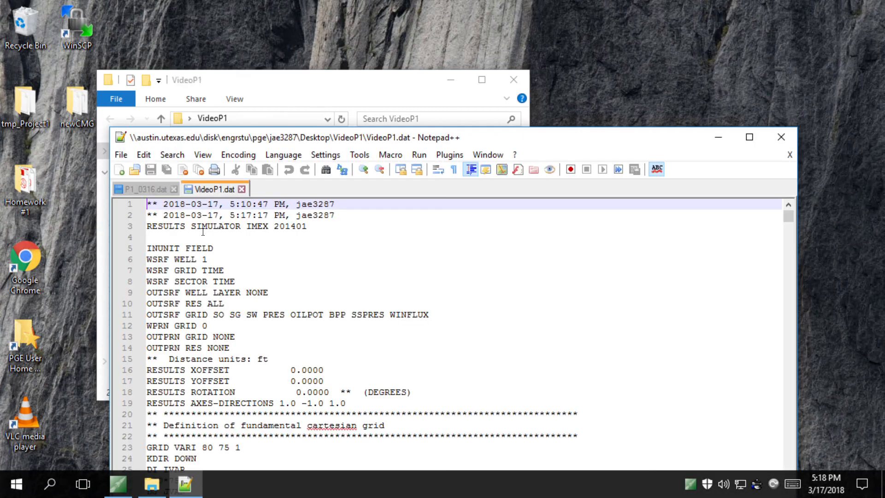
Maximize Notepad++, make the axes directions 1.0 1.0 1.0, and save
{"action": "left_click_drag", "start_coordinate": [330, 140], "coordinate": [276, 16]}
{"action": "double_click", "coordinate": [275, 14]}
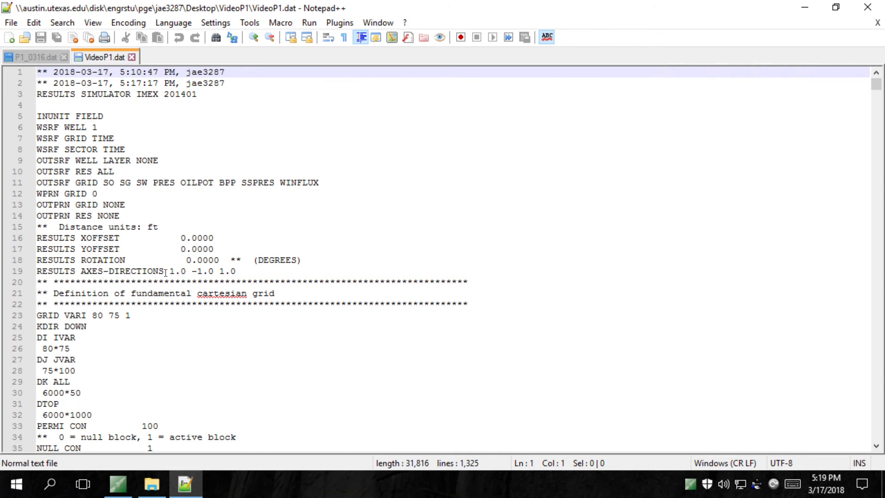
{"action": "left_click", "coordinate": [201, 274]}
{"action": "key", "text": "BackSpace"}
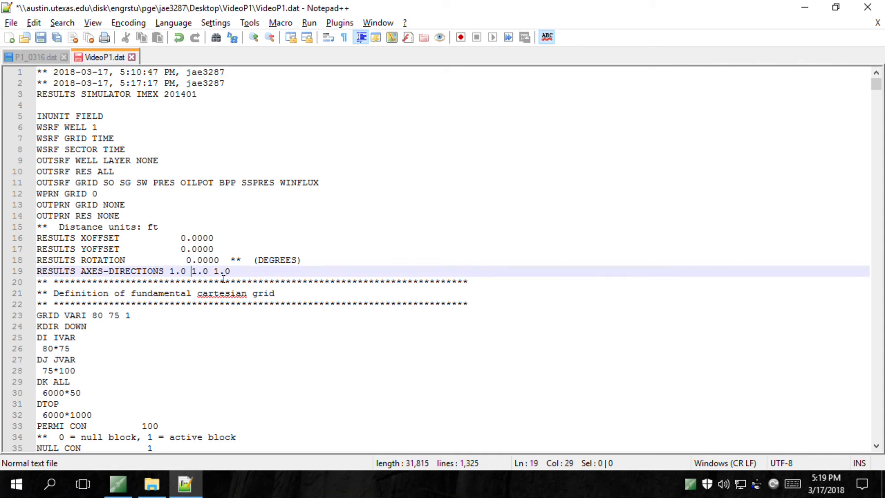
{"action": "left_click", "coordinate": [41, 38]}
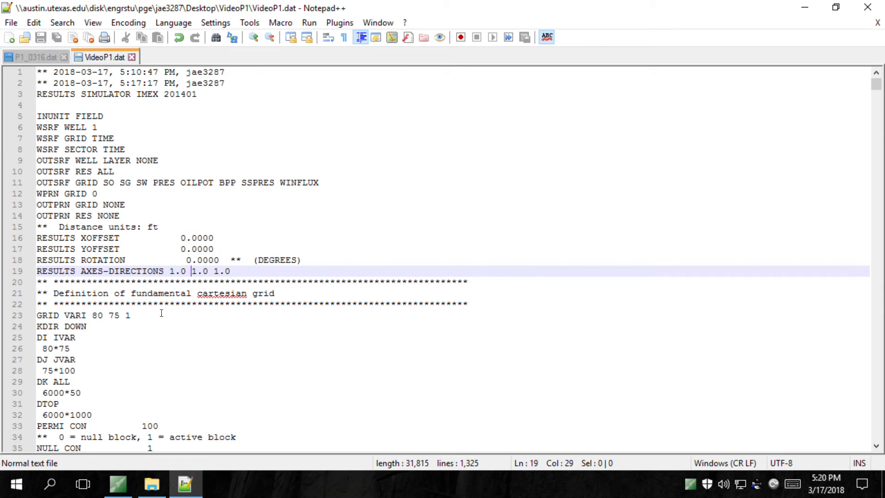
Delete the constant 6000*1000 value on the line below DTOP
{"action": "left_click", "coordinate": [100, 416]}
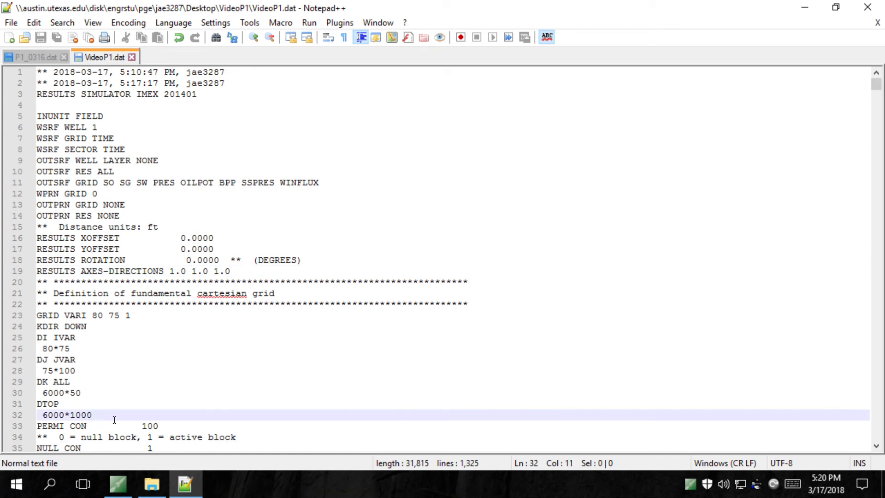
{"action": "key", "text": "BackSpace"}
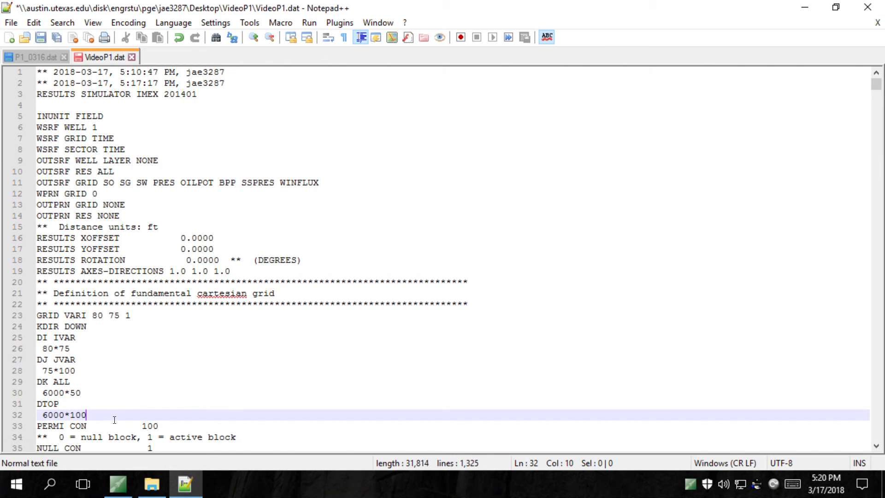
{"action": "key", "text": "BackSpace"}
{"action": "key", "text": "BackSpace"}
{"action": "key", "text": "BackSpace"}
{"action": "key", "text": "BackSpace"}
{"action": "key", "text": "BackSpace"}
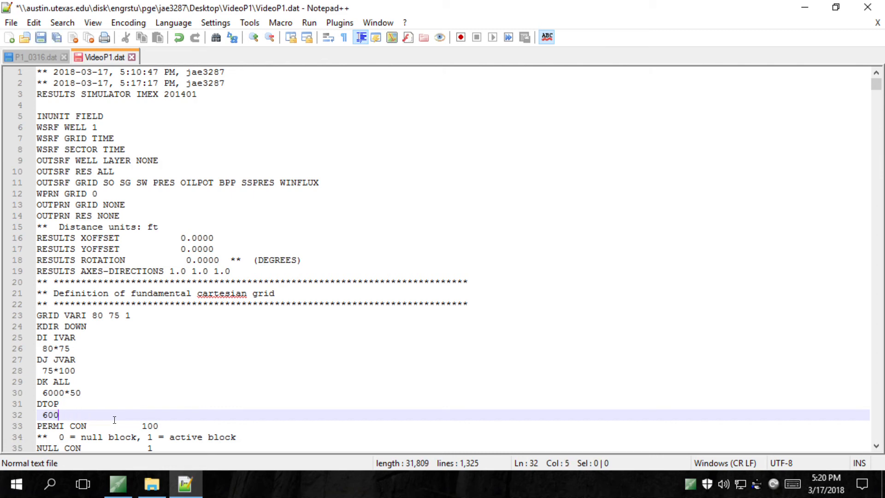
{"action": "key", "text": "BackSpace"}
{"action": "key", "text": "BackSpace"}
{"action": "key", "text": "BackSpace"}
{"action": "key", "text": "super+Left"}
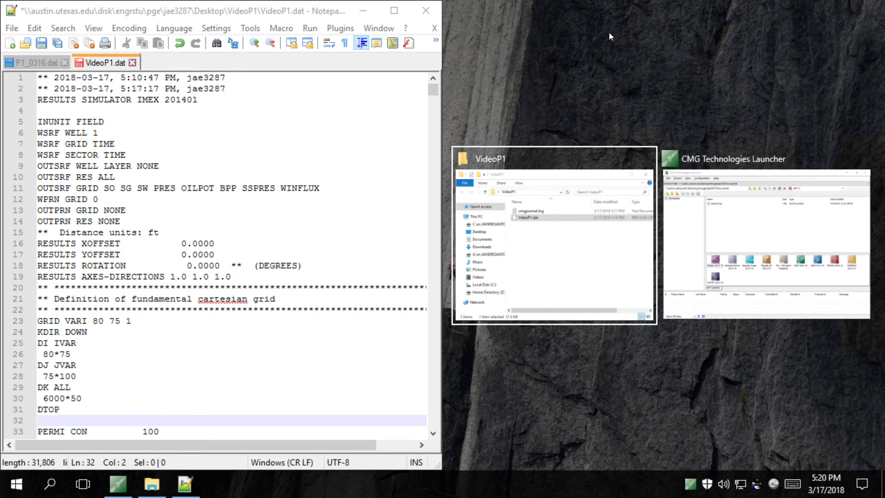
Open PJ1-DTop-1.txt from the Properties folder and copy all its depth values
{"action": "left_click", "coordinate": [609, 32]}
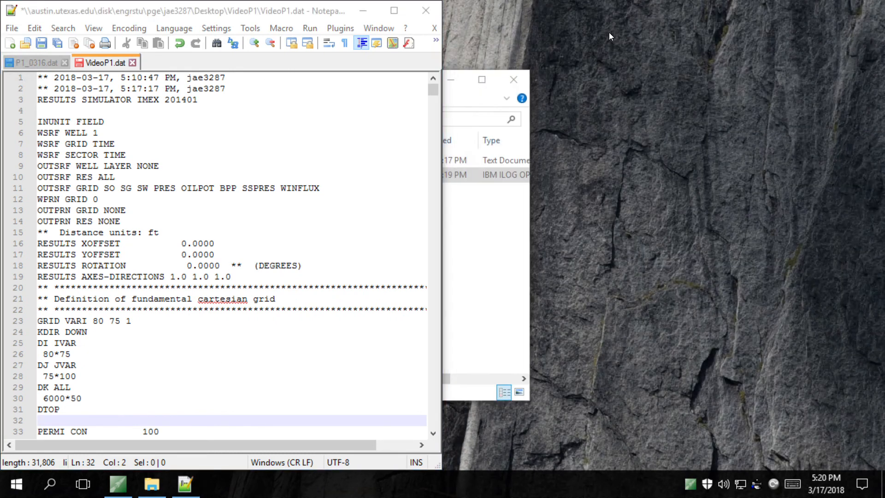
{"action": "left_click", "coordinate": [451, 81]}
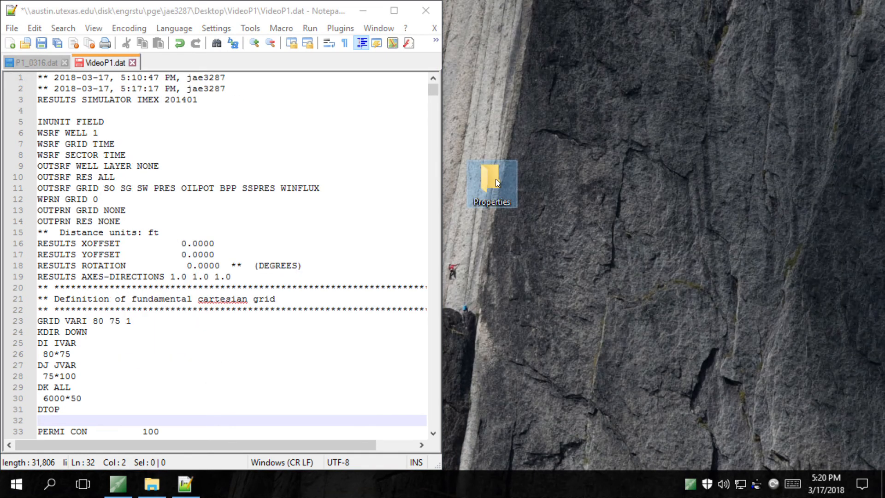
{"action": "double_click", "coordinate": [496, 179]}
{"action": "left_click_drag", "start_coordinate": [391, 104], "coordinate": [767, 92]}
{"action": "double_click", "coordinate": [653, 167]}
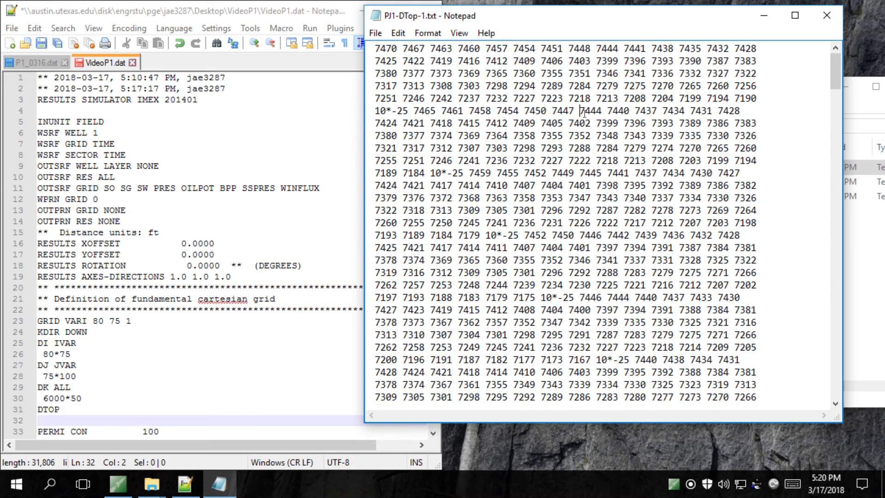
{"action": "key", "text": "ctrl+a"}
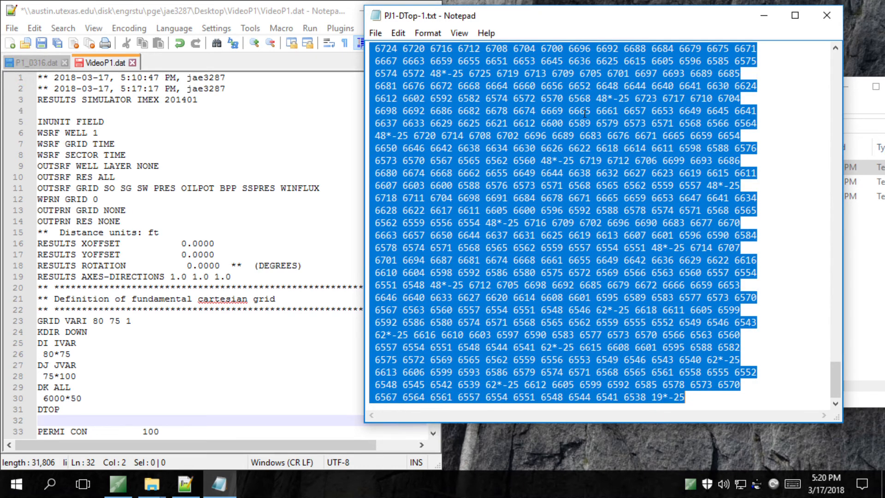
Paste the depth values into VideoP1.dat under DTOP, removing the stray character at line 307
{"action": "left_click", "coordinate": [68, 424]}
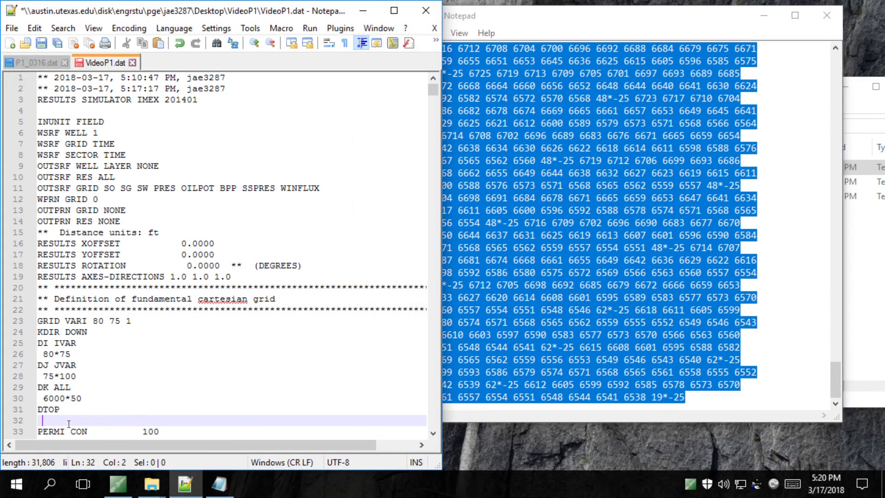
{"action": "key", "text": "BackSpace"}
{"action": "key", "text": "ctrl+v"}
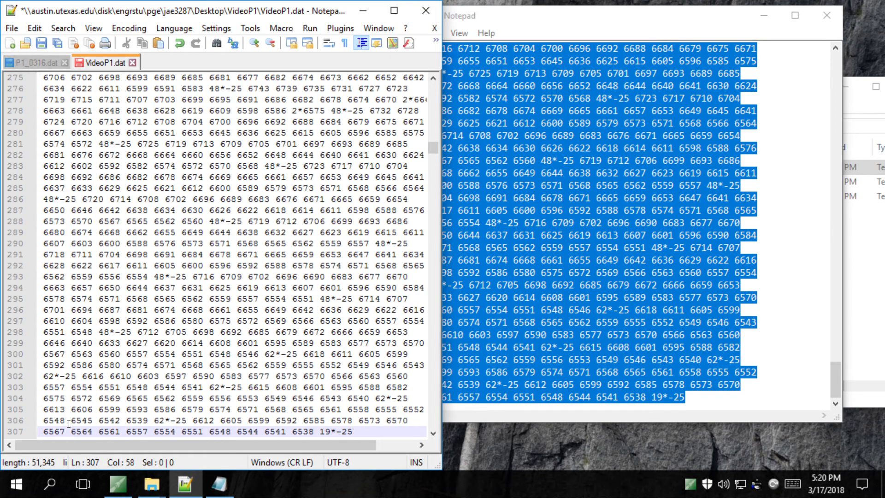
{"action": "key", "text": "ctrl+r"}
{"action": "key", "text": "BackSpace"}
{"action": "scroll", "coordinate": [312, 338], "scroll_direction": "down", "scroll_amount": 2}
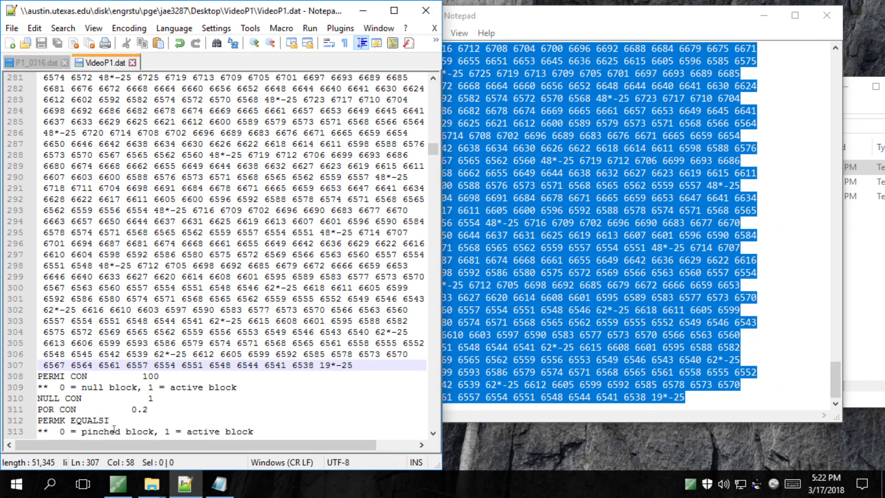
Remove the constant 100 from PERMI CON and start a new line for array values
{"action": "left_click", "coordinate": [199, 377]}
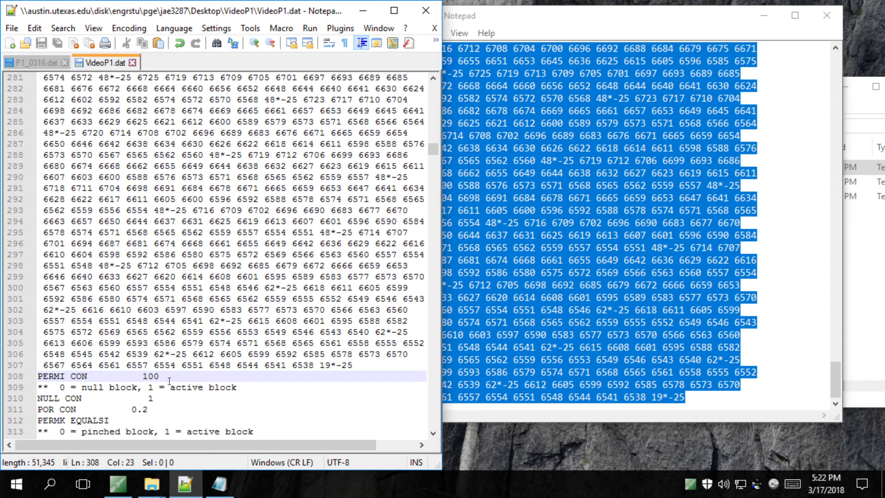
{"action": "key", "text": "BackSpace"}
{"action": "key", "text": "BackSpace"}
{"action": "key", "text": "BackSpace"}
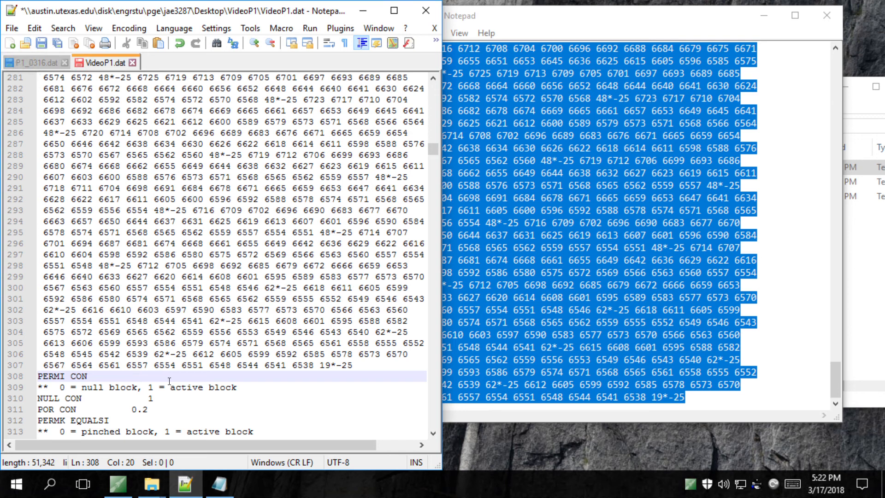
{"action": "key", "text": "BackSpace"}
{"action": "key", "text": "BackSpace"}
{"action": "key", "text": "BackSpace"}
{"action": "key", "text": "BackSpace"}
{"action": "key", "text": "BackSpace"}
{"action": "key", "text": "BackSpace"}
{"action": "key", "text": "BackSpace"}
{"action": "key", "text": "BackSpace"}
{"action": "key", "text": "BackSpace"}
{"action": "key", "text": "BackSpace"}
{"action": "key", "text": "BackSpace"}
{"action": "key", "text": "BackSpace"}
{"action": "key", "text": "BackSpace"}
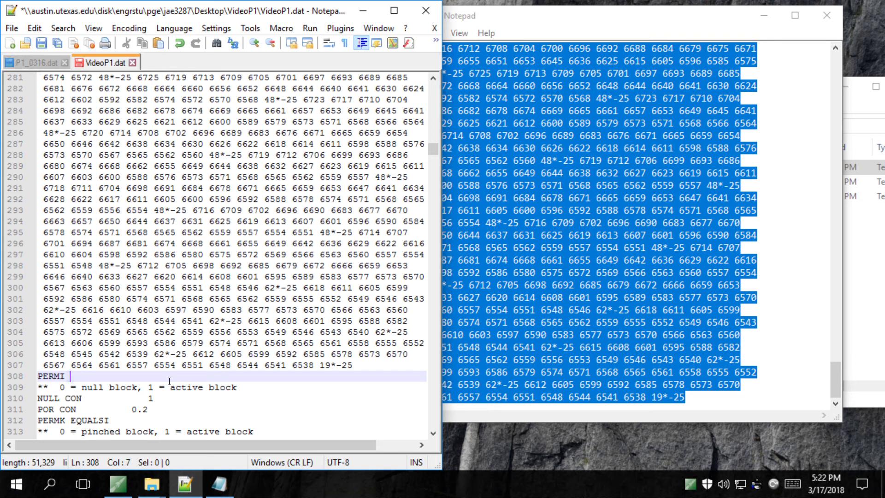
{"action": "key", "text": "Return"}
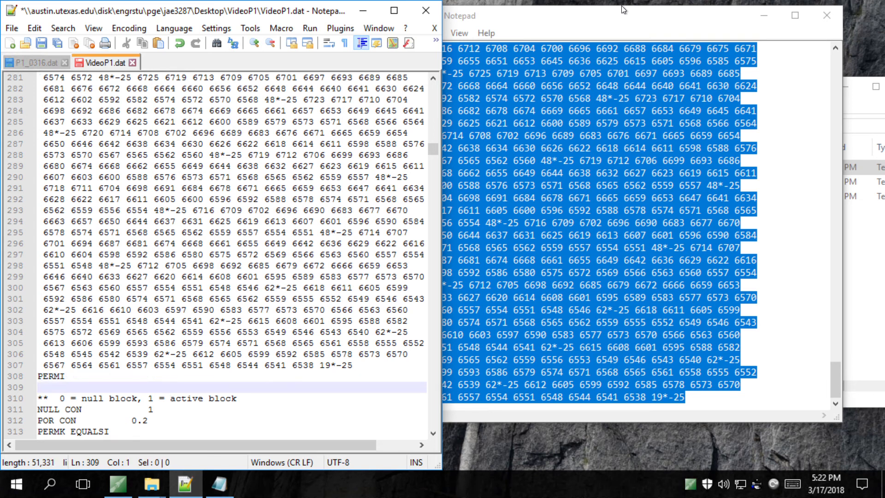
Copy PJ1-Permeability-1.txt values, paste them under PERMI, and save VideoP1.dat
{"action": "left_click", "coordinate": [826, 15]}
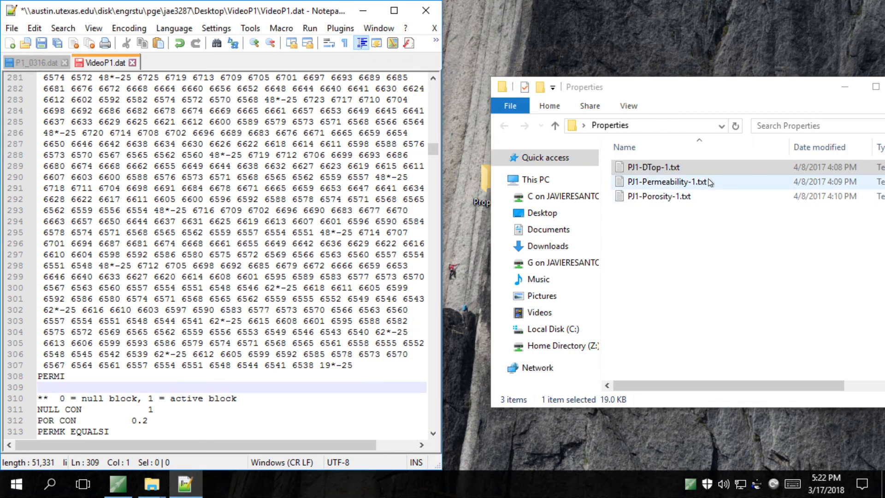
{"action": "double_click", "coordinate": [708, 181]}
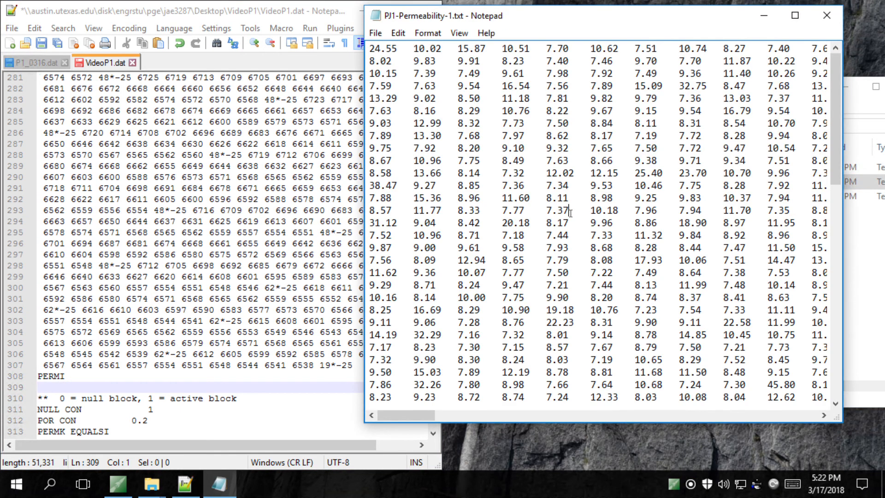
{"action": "key", "text": "ctrl+a"}
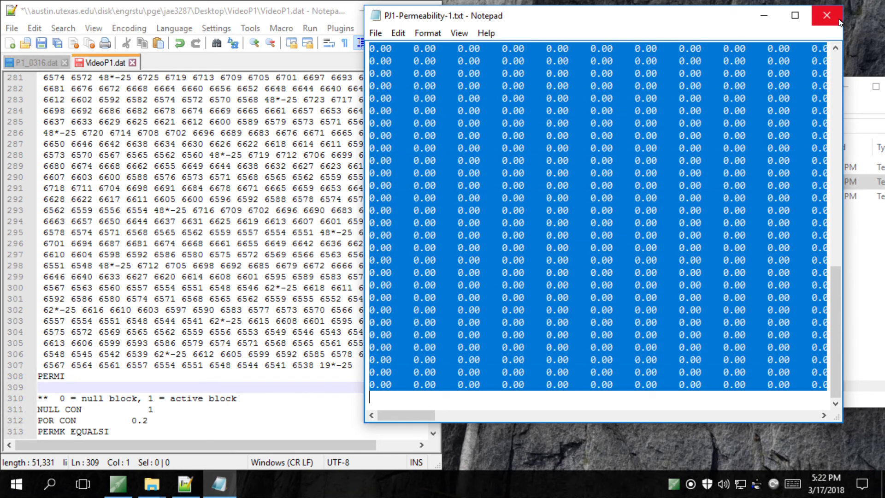
{"action": "left_click", "coordinate": [826, 15]}
{"action": "left_click", "coordinate": [71, 392]}
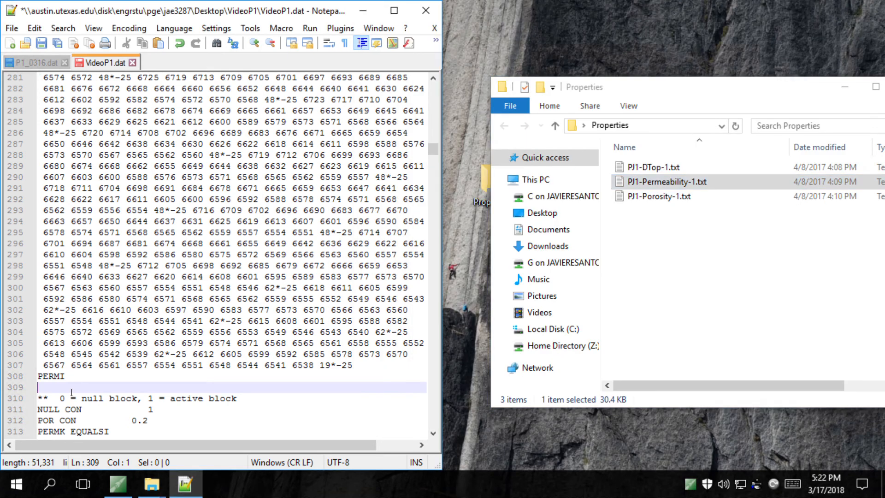
{"action": "key", "text": "ctrl+v"}
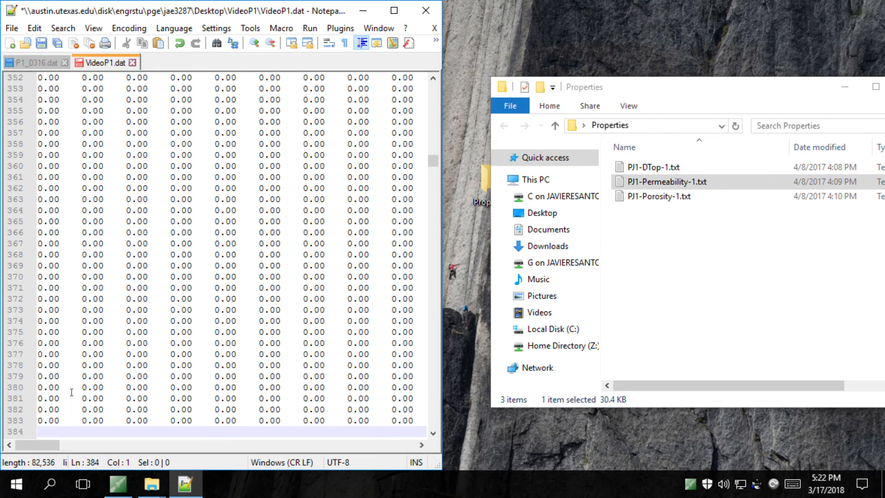
{"action": "key", "text": "ctrl+s"}
{"action": "scroll", "coordinate": [71, 392], "scroll_direction": "down", "scroll_amount": 3}
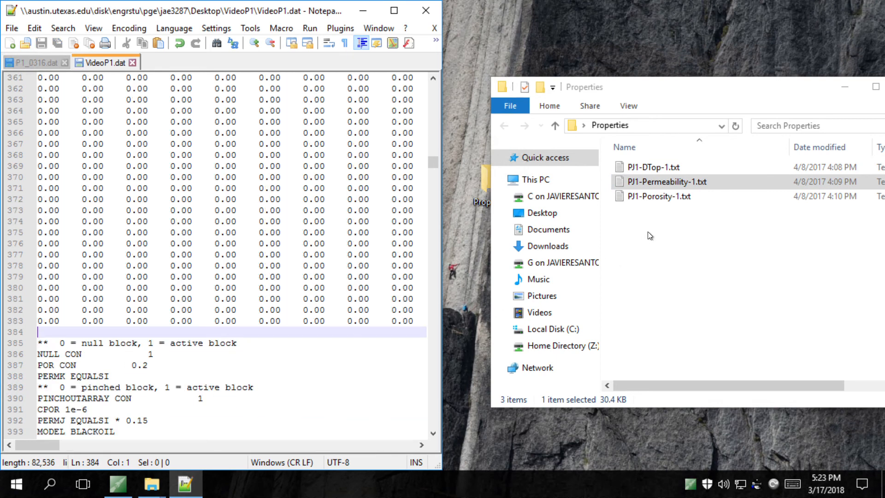
Replace the constant 0.2 after POR with the array copied from PJ1-Porosity-1.txt
{"action": "double_click", "coordinate": [678, 198]}
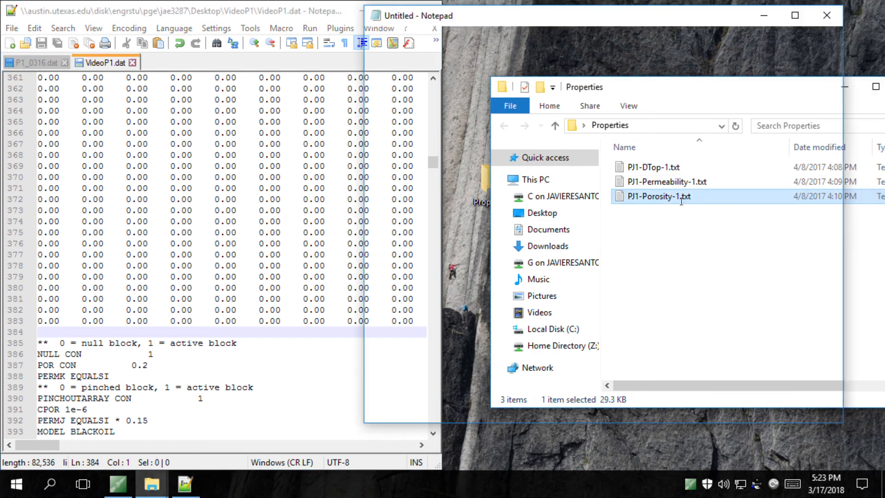
{"action": "left_click", "coordinate": [629, 203]}
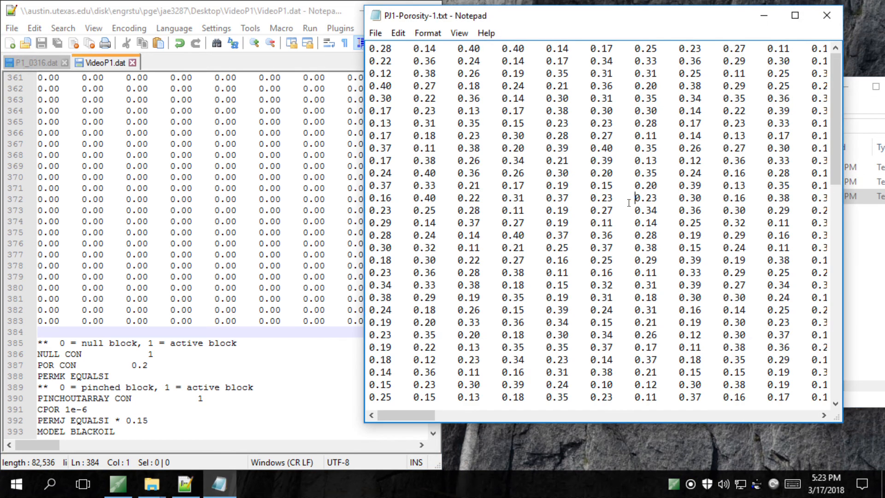
{"action": "key", "text": "ctrl+a"}
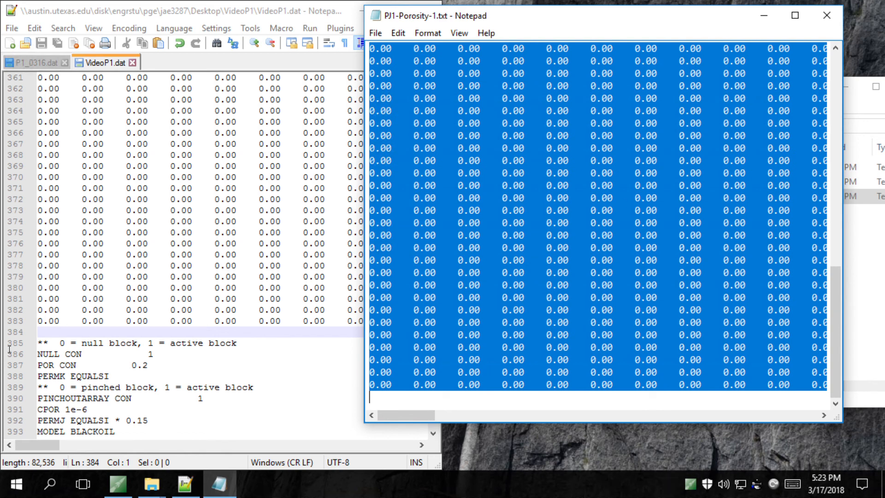
{"action": "left_click", "coordinate": [159, 365]}
{"action": "key", "text": "BackSpace"}
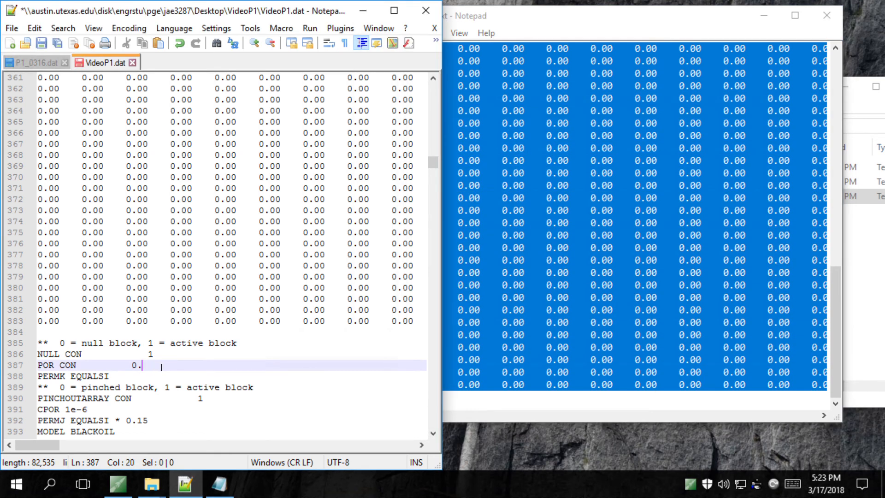
{"action": "key", "text": "BackSpace"}
{"action": "key", "text": "BackSpace"}
{"action": "key", "text": "BackSpace"}
{"action": "key", "text": "BackSpace"}
{"action": "key", "text": "BackSpace"}
{"action": "key", "text": "BackSpace"}
{"action": "key", "text": "BackSpace"}
{"action": "key", "text": "BackSpace"}
{"action": "key", "text": "BackSpace"}
{"action": "key", "text": "BackSpace"}
{"action": "key", "text": "BackSpace"}
{"action": "key", "text": "BackSpace"}
{"action": "key", "text": "BackSpace"}
{"action": "key", "text": "BackSpace"}
{"action": "key", "text": "BackSpace"}
{"action": "key", "text": "BackSpace"}
{"action": "key", "text": "Return"}
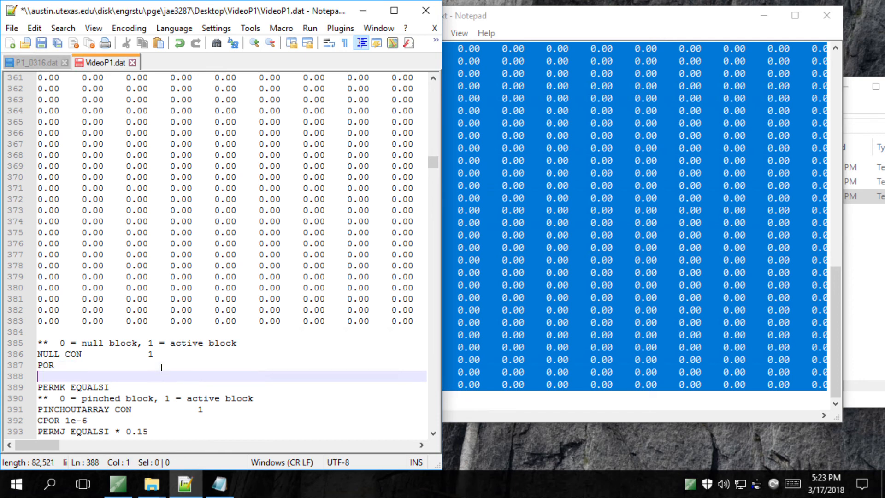
{"action": "key", "text": "ctrl+v"}
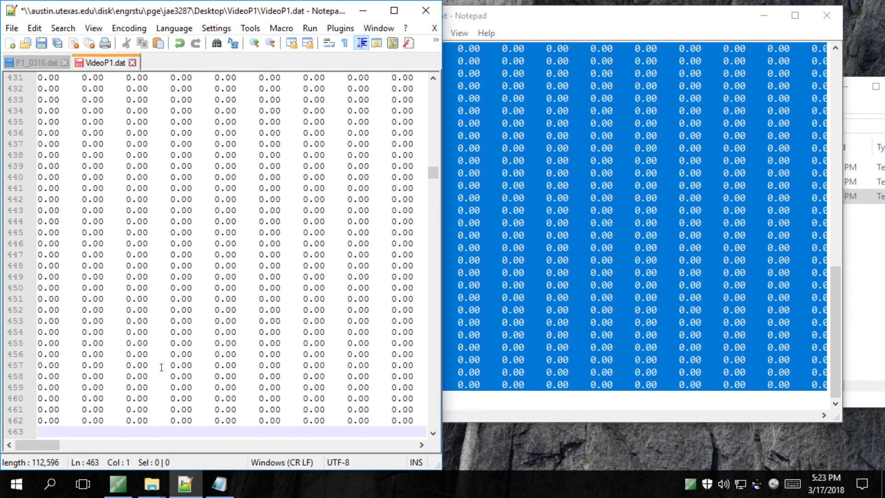
Save VideoP1.dat, close the porosity file, and maximize Notepad++
{"action": "key", "text": "ctrl+s"}
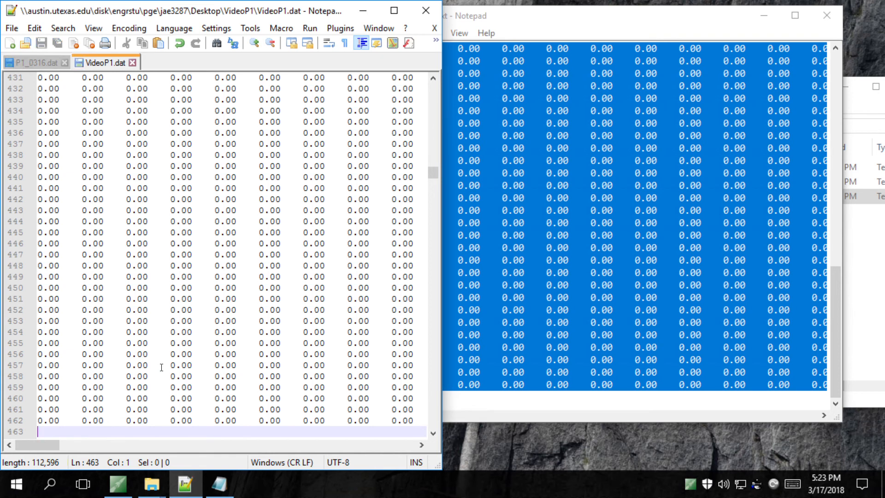
{"action": "left_click", "coordinate": [827, 15]}
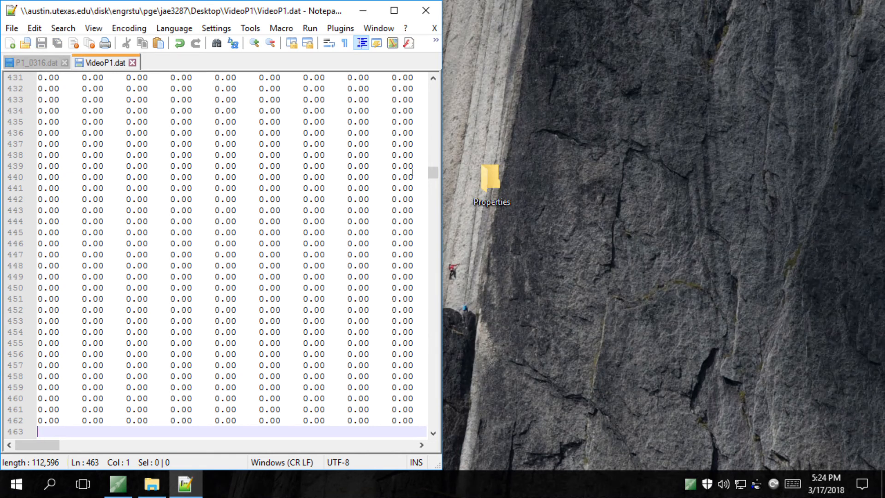
{"action": "double_click", "coordinate": [152, 20]}
{"action": "left_click", "coordinate": [701, 16]}
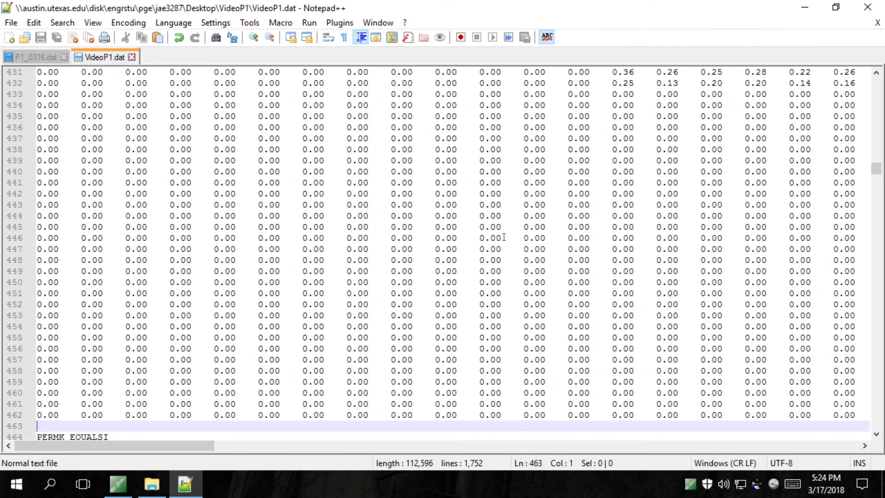
{"action": "scroll", "coordinate": [504, 237], "scroll_direction": "down", "scroll_amount": 1}
{"action": "scroll", "coordinate": [503, 237], "scroll_direction": "down", "scroll_amount": 1}
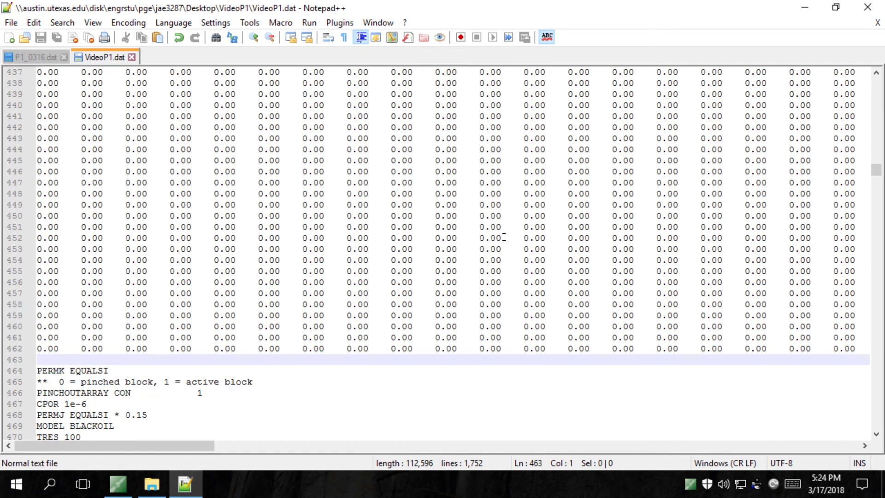
{"action": "scroll", "coordinate": [504, 237], "scroll_direction": "down", "scroll_amount": 1}
{"action": "scroll", "coordinate": [503, 236], "scroll_direction": "down", "scroll_amount": 6}
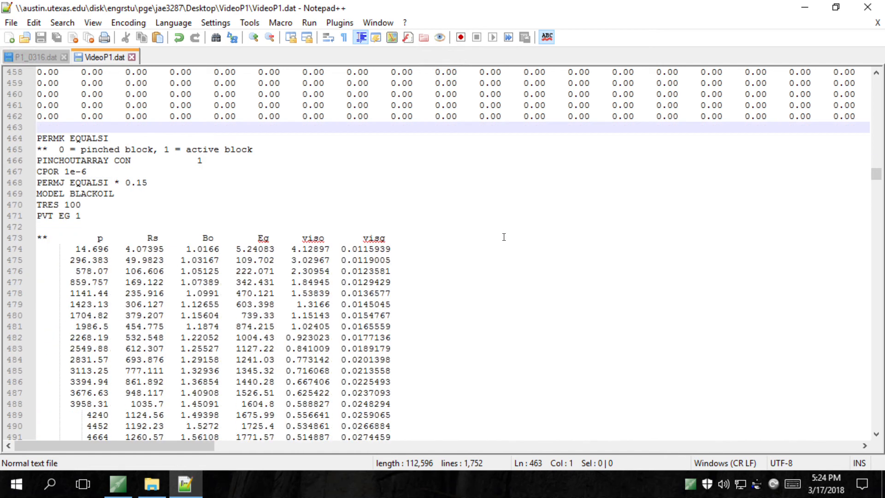
{"action": "scroll", "coordinate": [504, 237], "scroll_direction": "down", "scroll_amount": 20}
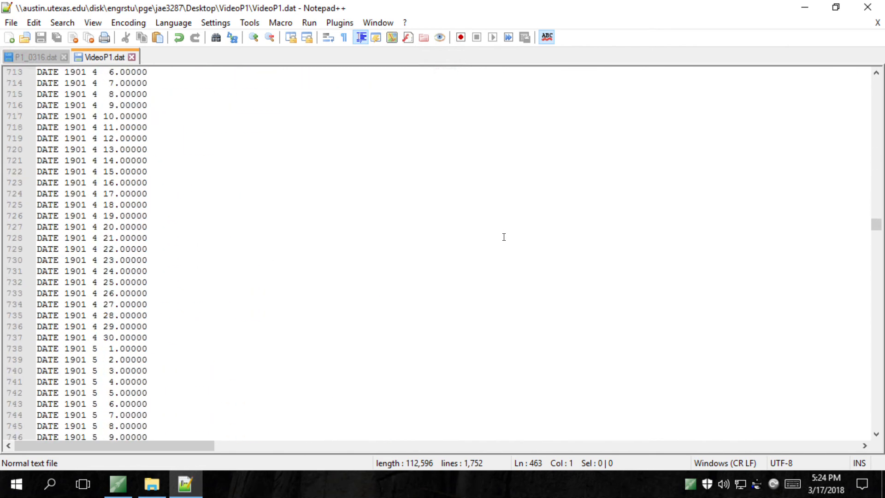
Replace K with I on the Well-3 and Well-4 GEOMETRY lines, then save VideoP1.dat
{"action": "scroll", "coordinate": [504, 237], "scroll_direction": "up", "scroll_amount": 20}
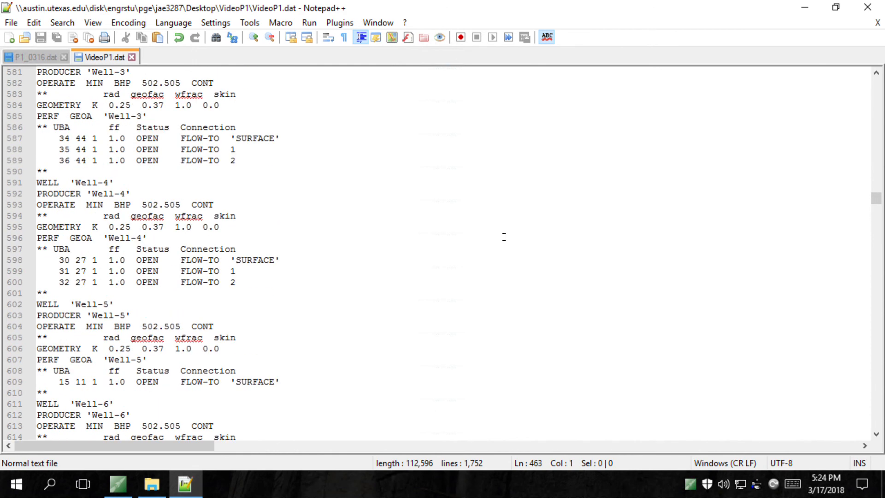
{"action": "scroll", "coordinate": [503, 237], "scroll_direction": "up", "scroll_amount": 1}
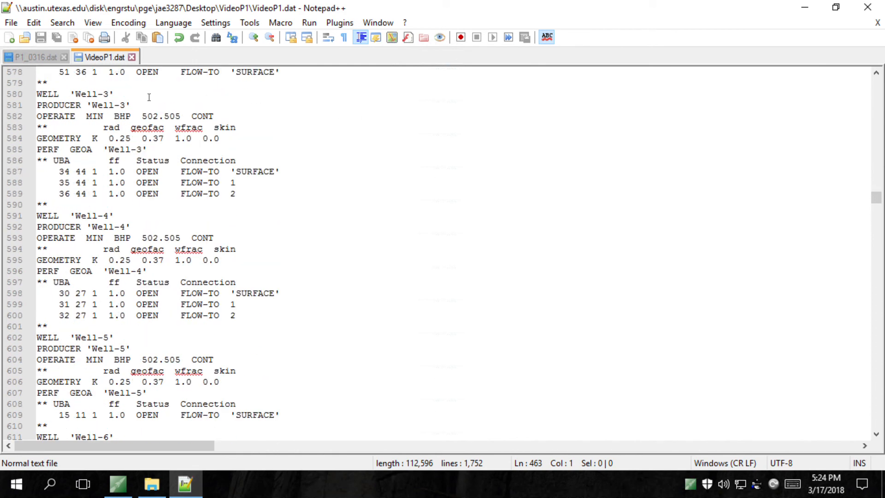
{"action": "left_click", "coordinate": [98, 140]}
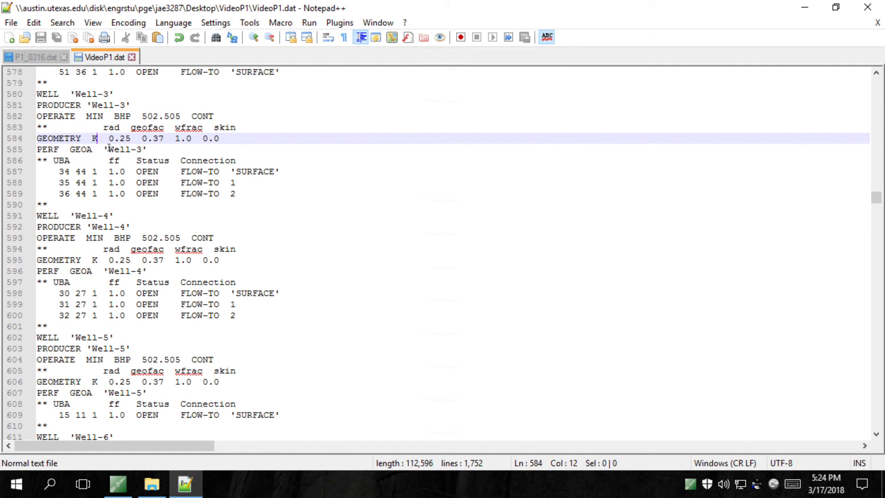
{"action": "key", "text": "BackSpace"}
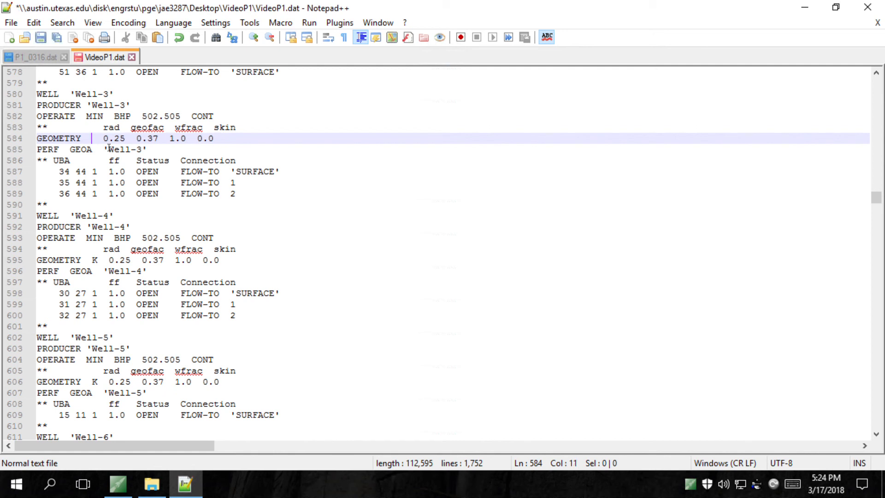
{"action": "type", "text": "I"}
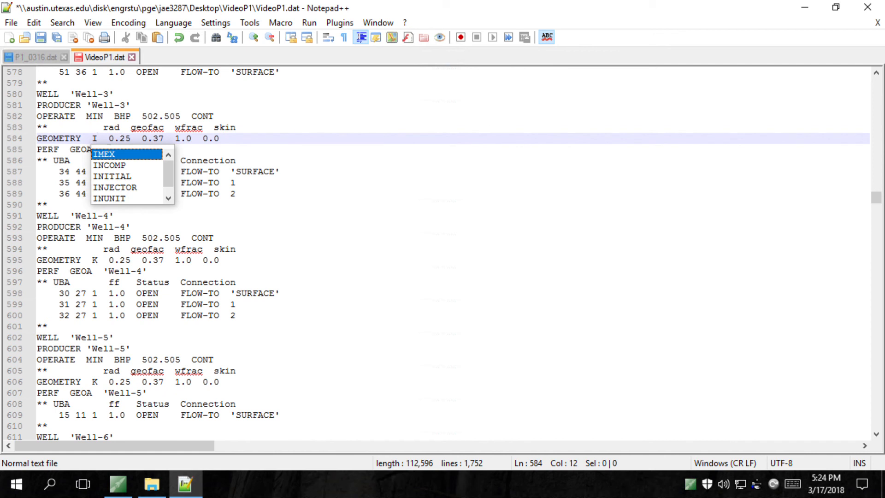
{"action": "left_click", "coordinate": [98, 261]}
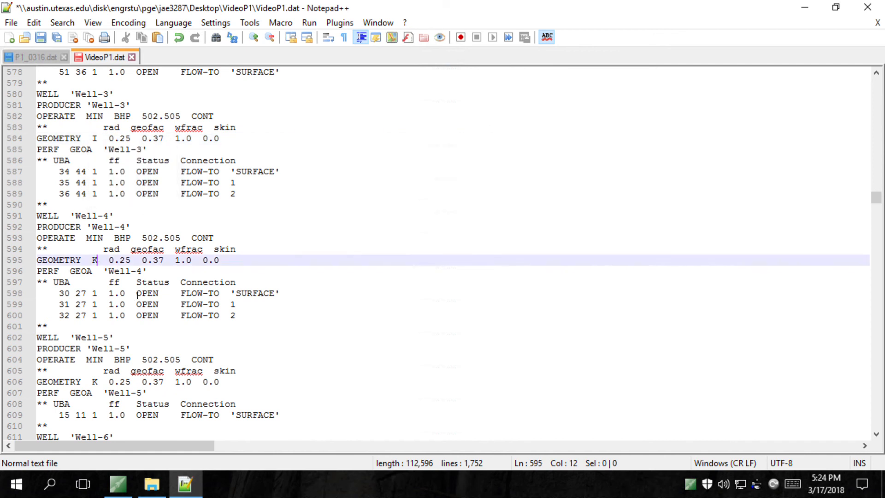
{"action": "key", "text": "BackSpace"}
{"action": "type", "text": "I"}
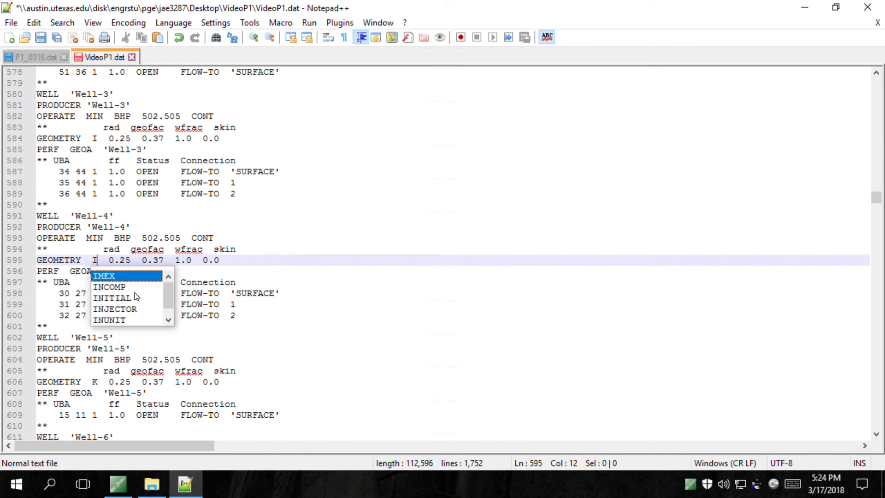
{"action": "left_click", "coordinate": [251, 250]}
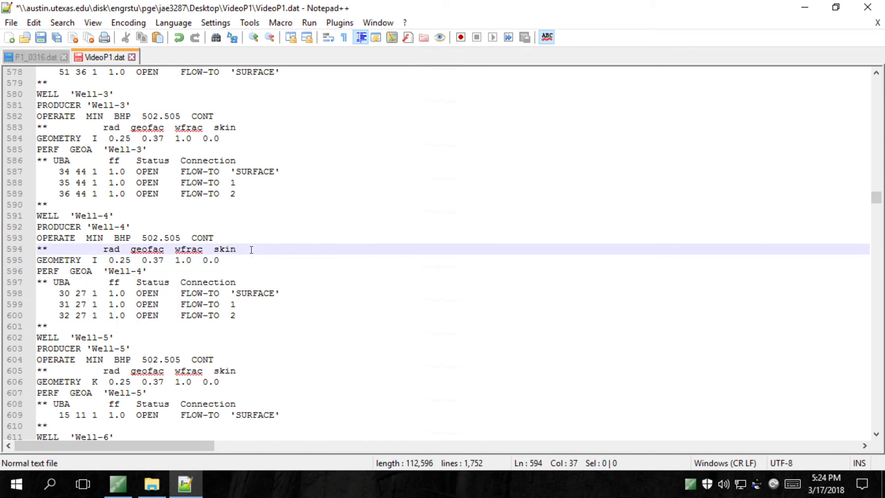
{"action": "key", "text": "ctrl+s"}
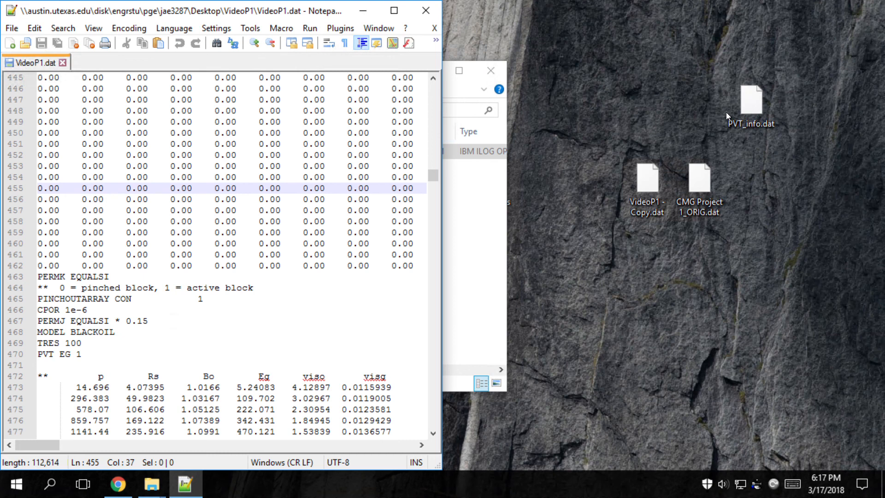
Open the desktop's PVT_info.dat with Notepad++ and drag its tab into a separate window
{"action": "double_click", "coordinate": [750, 127]}
{"action": "left_click", "coordinate": [762, 96]}
{"action": "right_click", "coordinate": [762, 96]}
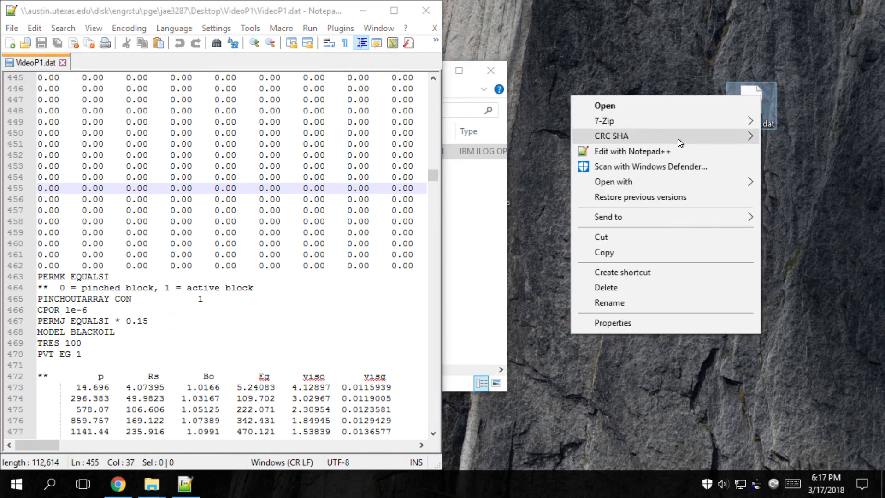
{"action": "left_click", "coordinate": [664, 153]}
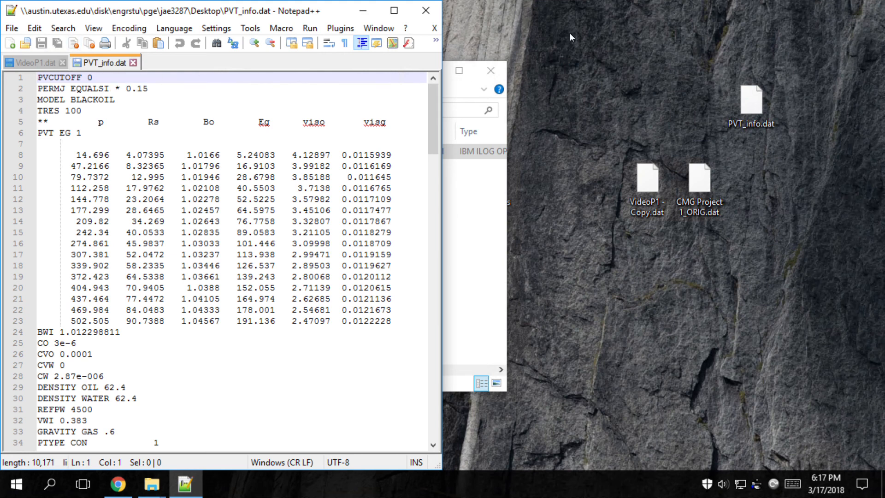
{"action": "left_click_drag", "start_coordinate": [569, 33], "coordinate": [529, 23]}
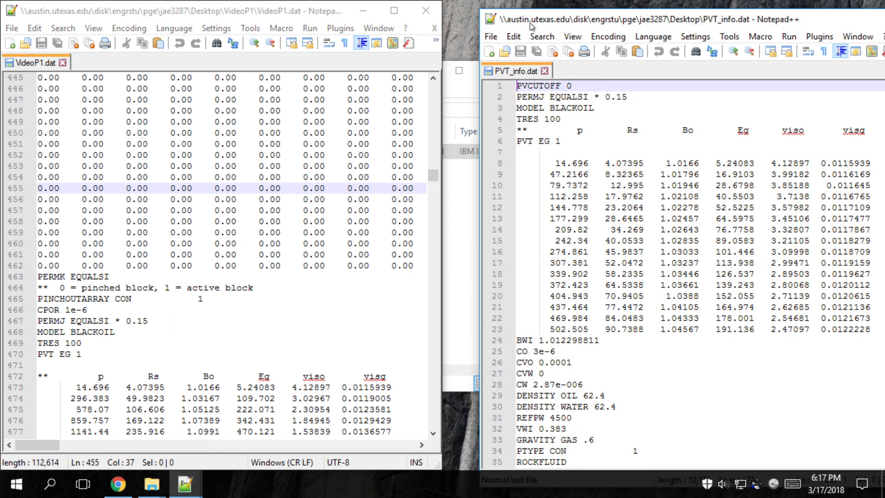
Snap PVT_info.dat to the right half and copy its entire contents
{"action": "key", "text": "super+Right"}
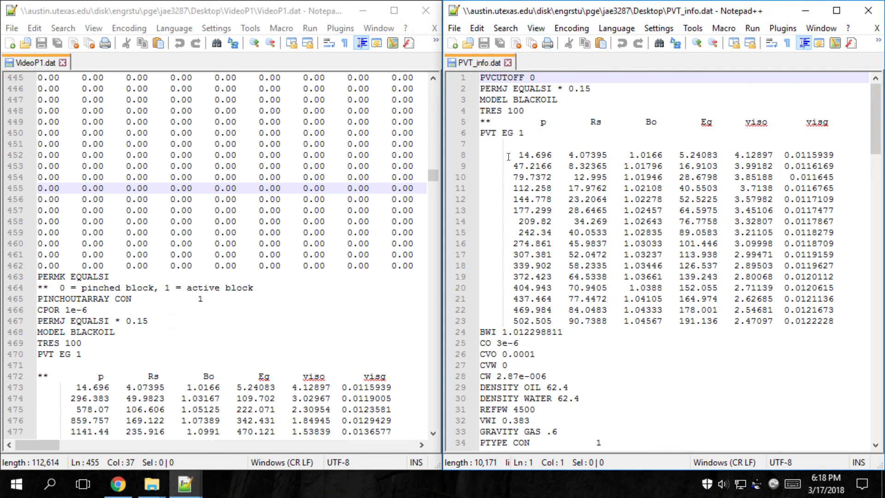
{"action": "left_click", "coordinate": [322, 155]}
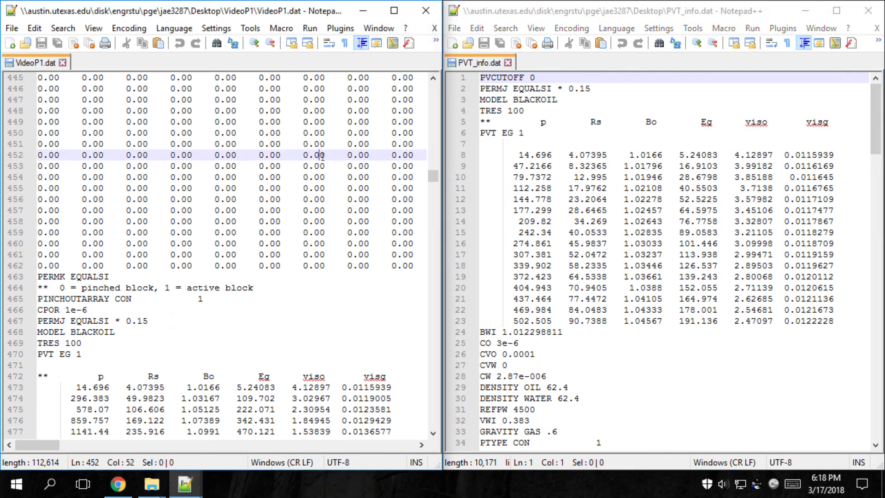
{"action": "scroll", "coordinate": [322, 156], "scroll_direction": "down", "scroll_amount": 2}
{"action": "left_click", "coordinate": [544, 134]}
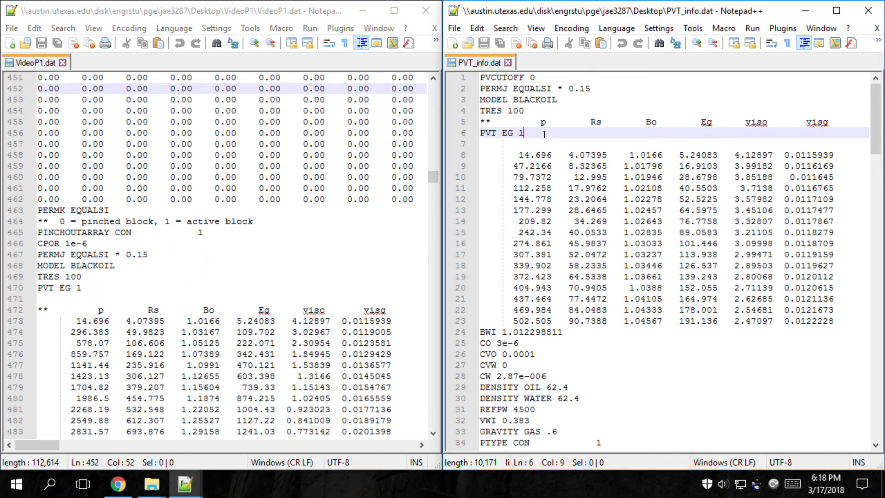
{"action": "key", "text": "ctrl+a"}
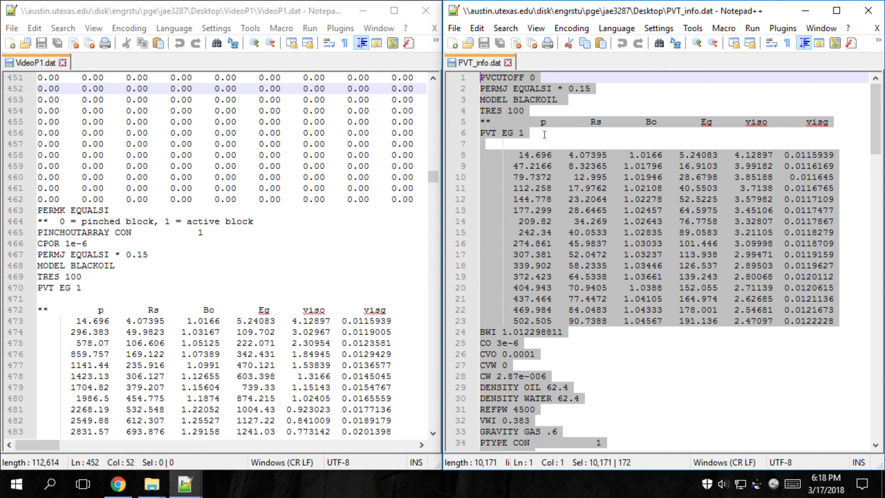
In VideoP1.dat, delete the old block from PERMJ EQUALSI through the water relative-permeability table
{"action": "left_click", "coordinate": [123, 281]}
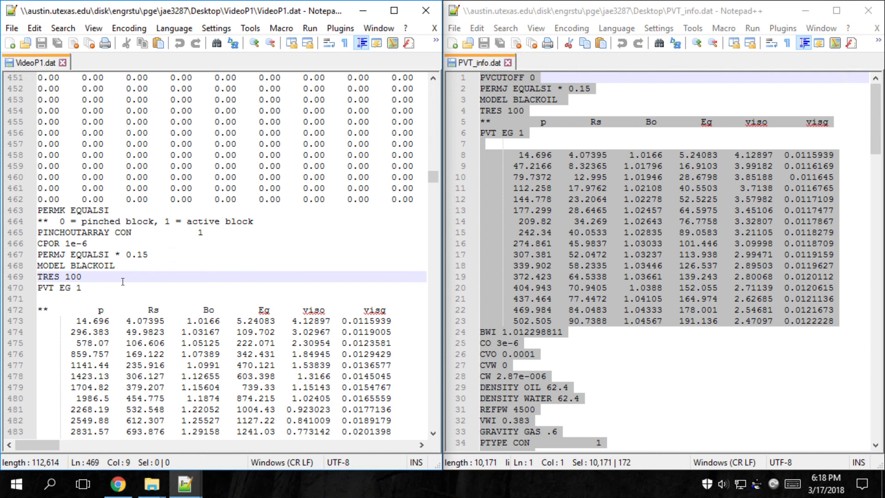
{"action": "key", "text": "Up"}
{"action": "key", "text": "Up"}
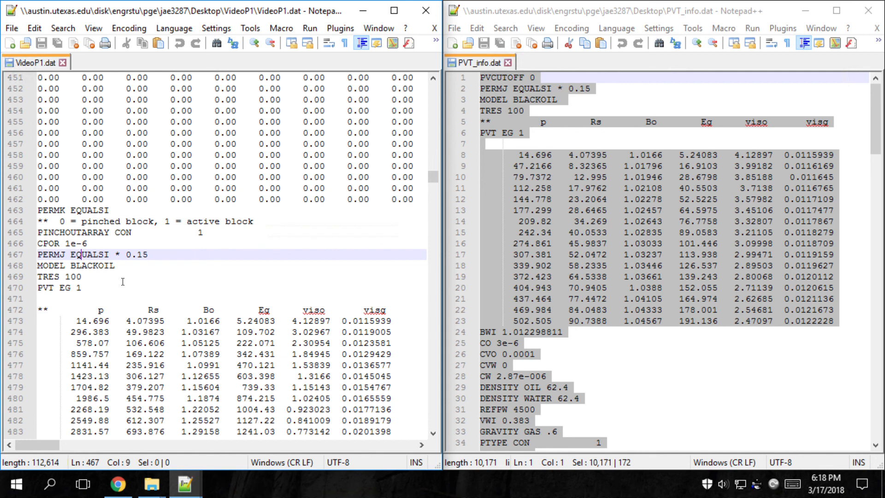
{"action": "left_click", "coordinate": [104, 245]}
{"action": "left_click", "coordinate": [43, 258]}
{"action": "key", "text": "shift+Down"}
{"action": "key", "text": "shift+Down"}
{"action": "key", "text": "shift+Down"}
{"action": "key", "text": "shift+Down"}
{"action": "key", "text": "shift+Down"}
{"action": "key", "text": "shift+Down"}
{"action": "key", "text": "shift+Down"}
{"action": "key", "text": "shift+Down"}
{"action": "key", "text": "shift+Down"}
{"action": "key", "text": "shift+Down"}
{"action": "key", "text": "shift+Down"}
{"action": "key", "text": "shift+Down"}
{"action": "key", "text": "shift+Down"}
{"action": "key", "text": "shift+Down"}
{"action": "key", "text": "shift+Down"}
{"action": "key", "text": "shift+Down"}
{"action": "key", "text": "shift+Down"}
{"action": "key", "text": "shift+Down"}
{"action": "key", "text": "shift+Down"}
{"action": "key", "text": "shift+Down"}
{"action": "key", "text": "shift+Down"}
{"action": "key", "text": "shift+Down"}
{"action": "key", "text": "shift+Down"}
{"action": "key", "text": "shift+Down"}
{"action": "key", "text": "shift+Down"}
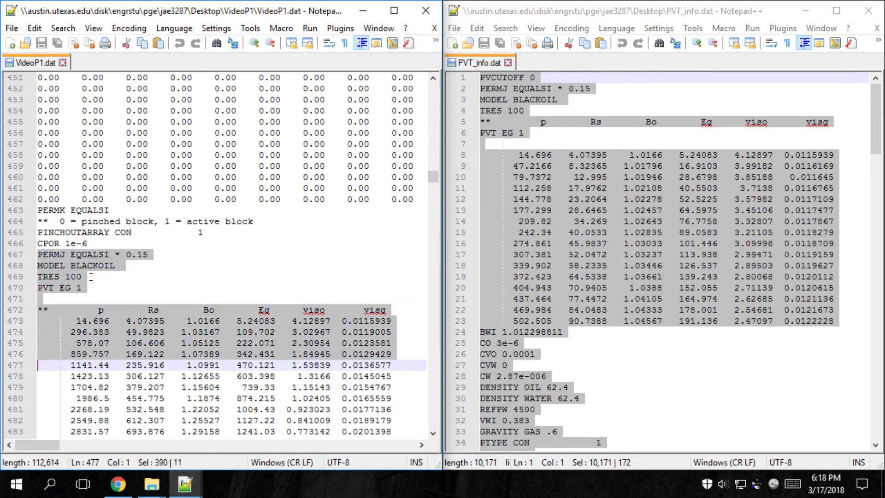
{"action": "key", "text": "shift+Down"}
{"action": "key", "text": "shift+Down"}
{"action": "key", "text": "shift+Down"}
{"action": "key", "text": "shift+Down"}
{"action": "key", "text": "shift+Down"}
{"action": "key", "text": "shift+Down"}
{"action": "key", "text": "shift+Down"}
{"action": "key", "text": "shift+Down"}
{"action": "key", "text": "shift+Down"}
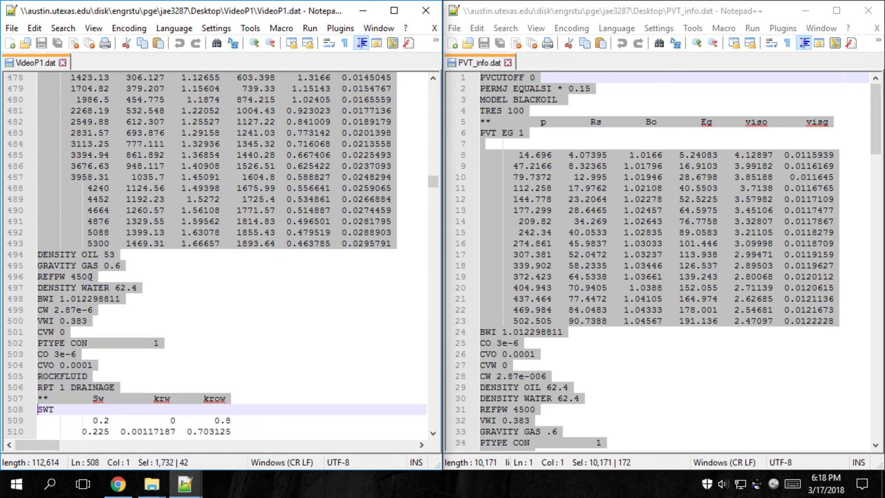
{"action": "key", "text": "shift+Down"}
{"action": "key", "text": "shift+Down"}
{"action": "key", "text": "shift+Down"}
{"action": "key", "text": "shift+Down"}
{"action": "key", "text": "shift+Down"}
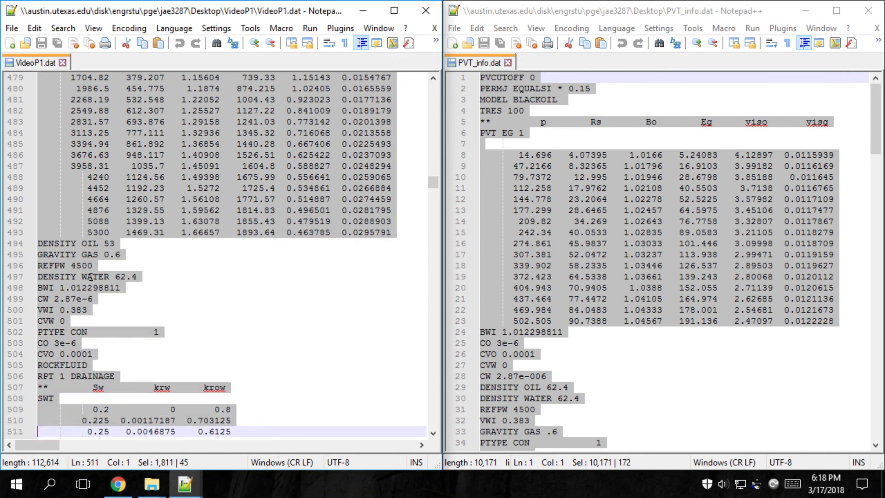
{"action": "key", "text": "shift+Down"}
{"action": "key", "text": "shift+Down"}
{"action": "key", "text": "shift+Down"}
{"action": "key", "text": "shift+Down"}
{"action": "key", "text": "shift+Down"}
{"action": "key", "text": "shift+Down"}
{"action": "key", "text": "shift+Down"}
{"action": "key", "text": "shift+Down"}
{"action": "key", "text": "shift+Down"}
{"action": "key", "text": "shift+Down"}
{"action": "key", "text": "shift+Down"}
{"action": "key", "text": "shift+Down"}
{"action": "key", "text": "shift+Down"}
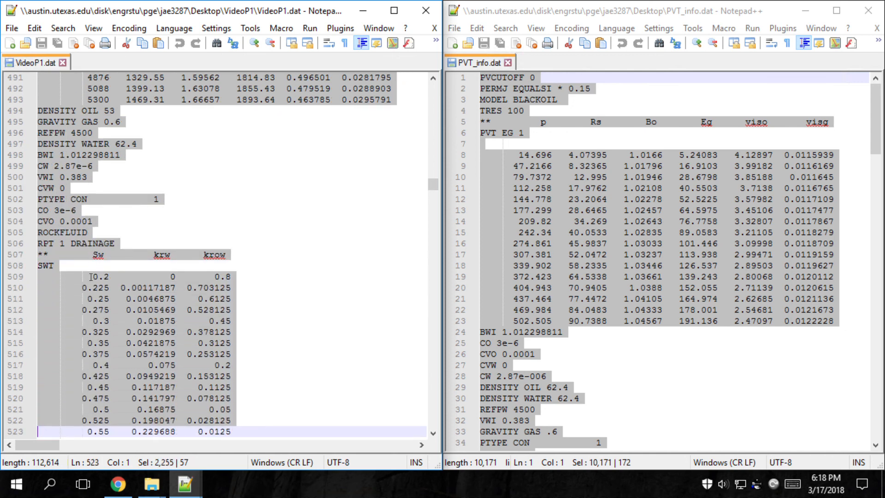
{"action": "key", "text": "shift+Down"}
{"action": "key", "text": "shift+Down"}
{"action": "key", "text": "shift+Up"}
{"action": "key", "text": "shift+Up"}
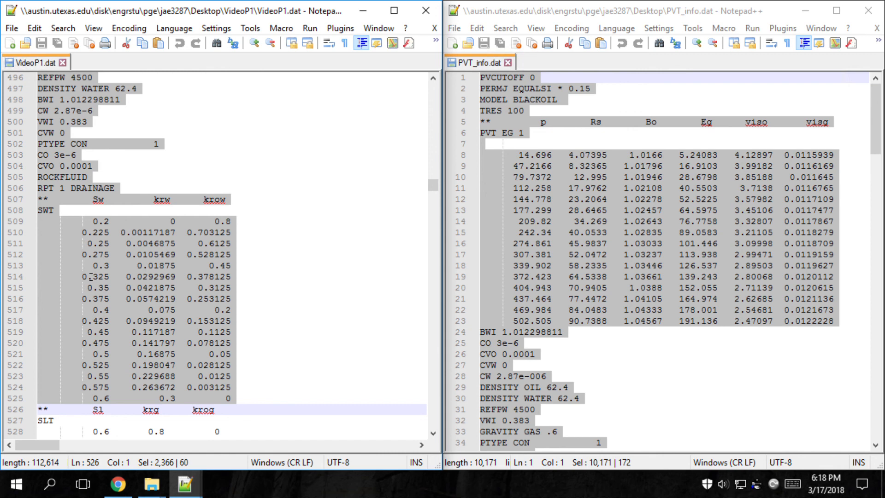
{"action": "key", "text": "Delete"}
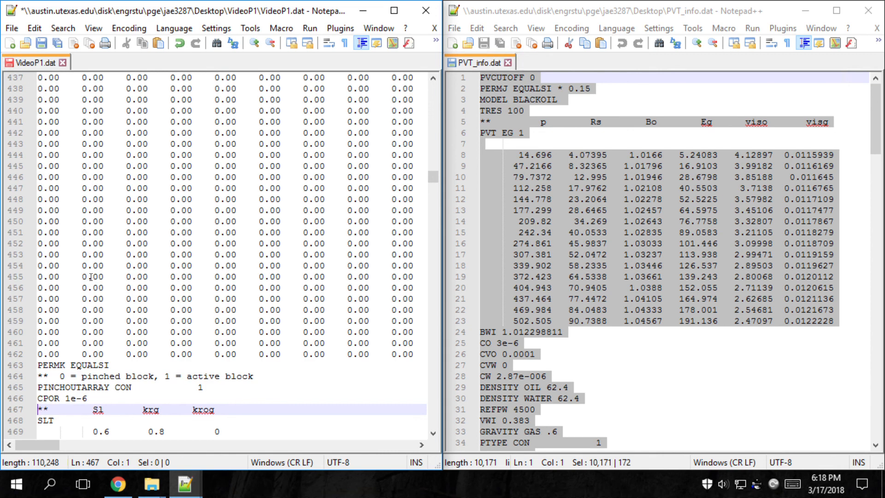
Paste the PVT_info.dat contents after CPOR 1e-6 and save VideoP1.dat
{"action": "key", "text": "Return"}
{"action": "key", "text": "Up"}
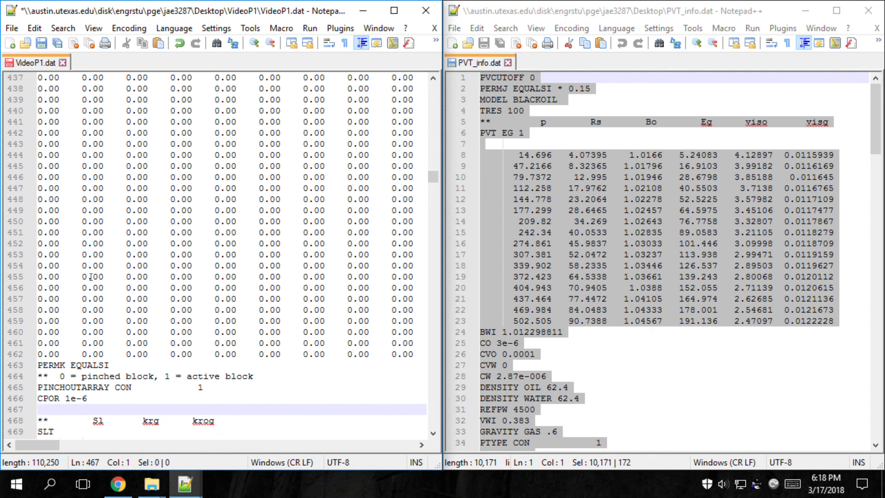
{"action": "key", "text": "ctrl+v"}
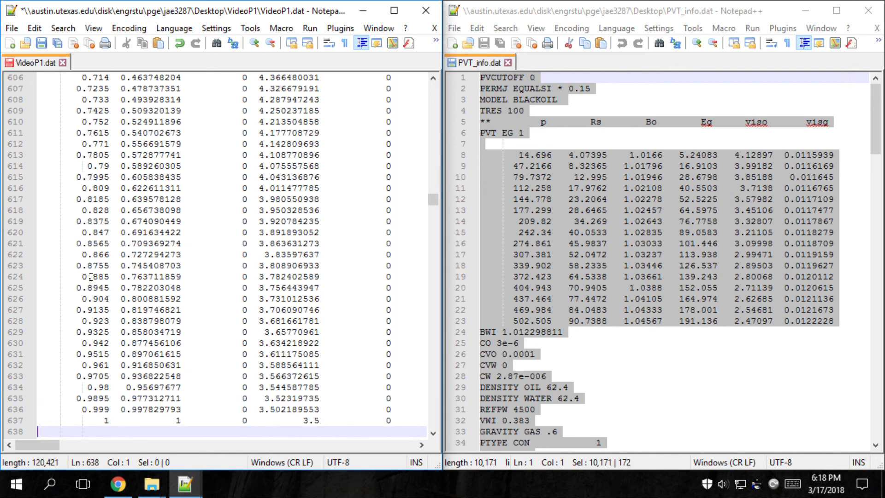
{"action": "scroll", "coordinate": [127, 186], "scroll_direction": "down", "scroll_amount": 3}
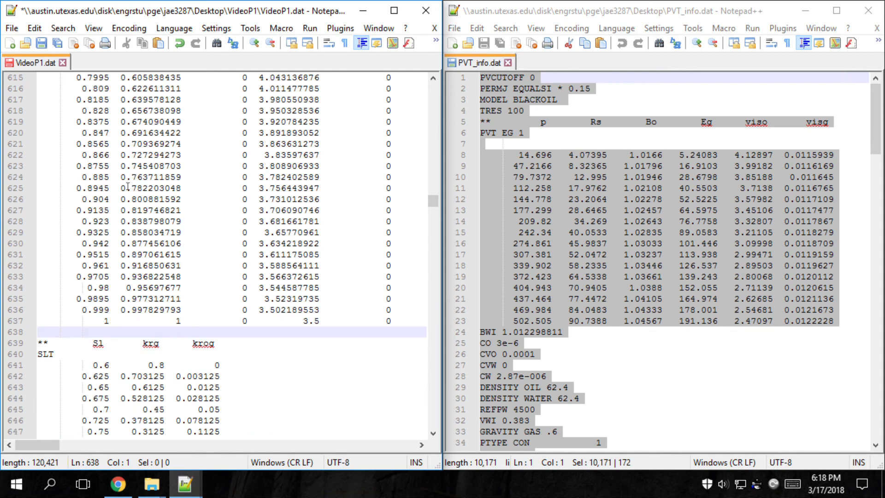
{"action": "key", "text": "ctrl+s"}
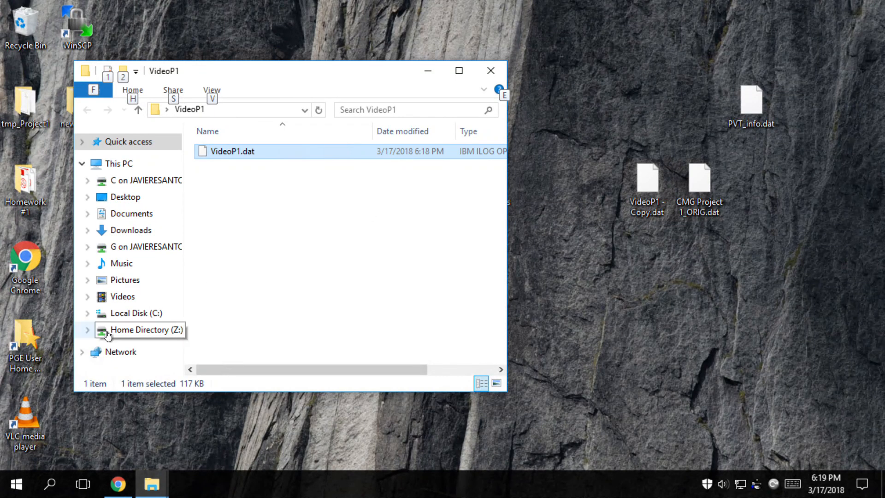
Start the CMG Technologies Launcher from the Windows search
{"action": "key", "text": "super"}
{"action": "type", "text": "launc"}
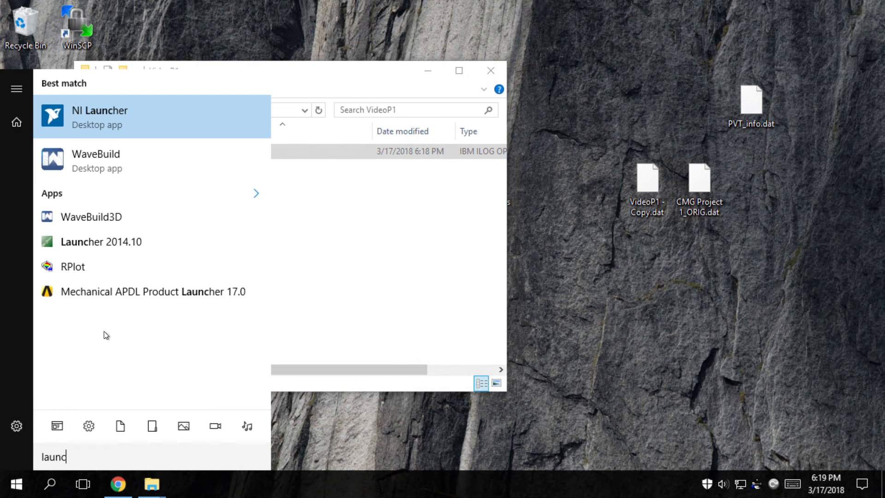
{"action": "left_click", "coordinate": [141, 249]}
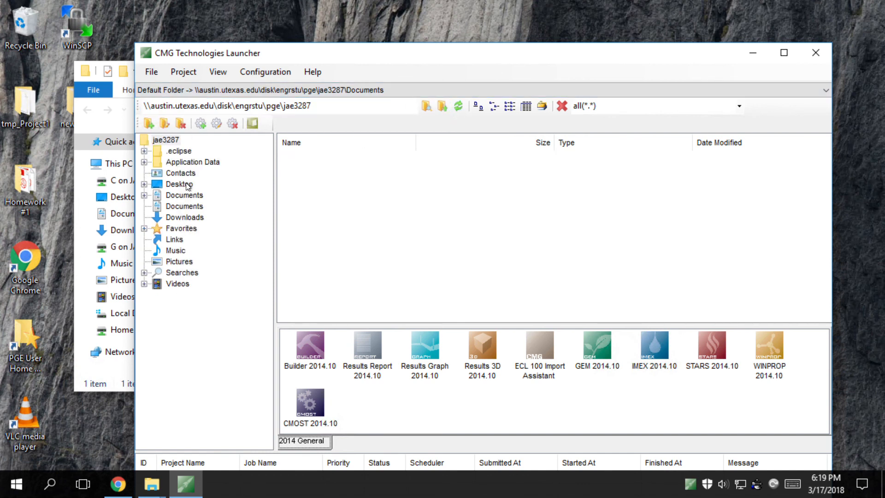
Browse to Desktop > VideoP1 and drag VideoP1.dat onto Builder 2014.10 to open it
{"action": "left_click", "coordinate": [178, 184]}
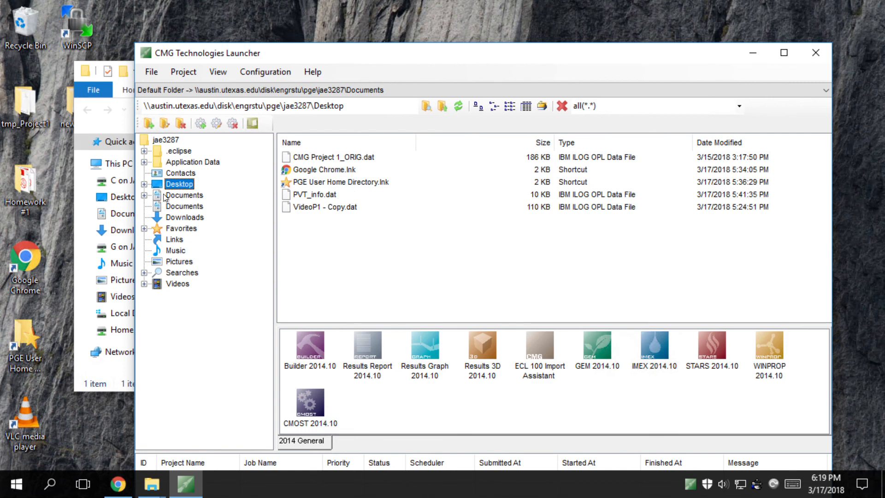
{"action": "left_click", "coordinate": [144, 184]}
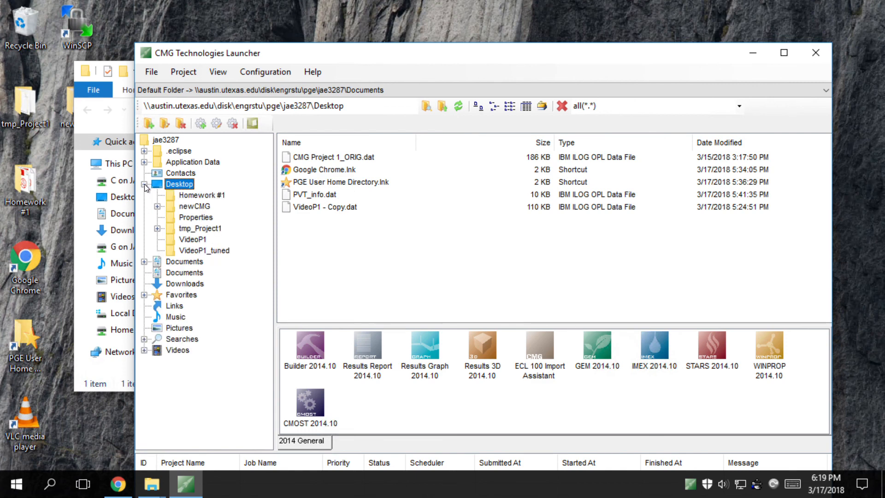
{"action": "left_click", "coordinate": [198, 240]}
{"action": "left_click", "coordinate": [327, 158]}
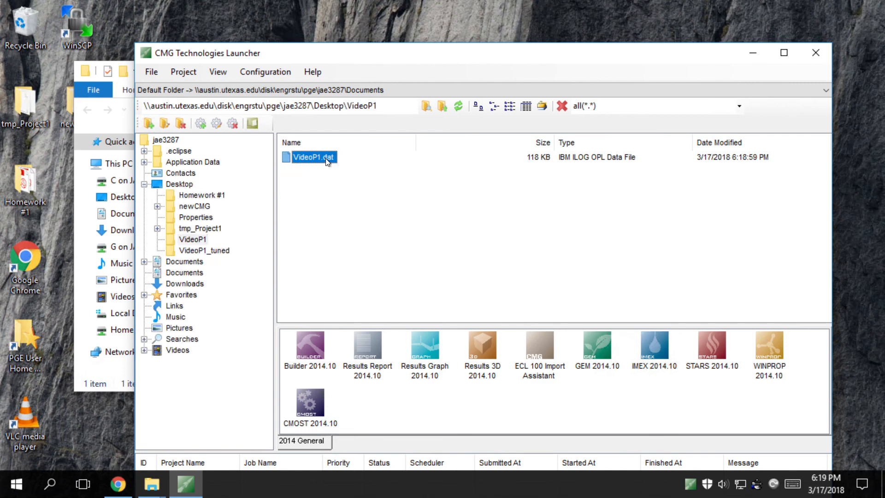
{"action": "left_click_drag", "start_coordinate": [307, 156], "coordinate": [313, 343]}
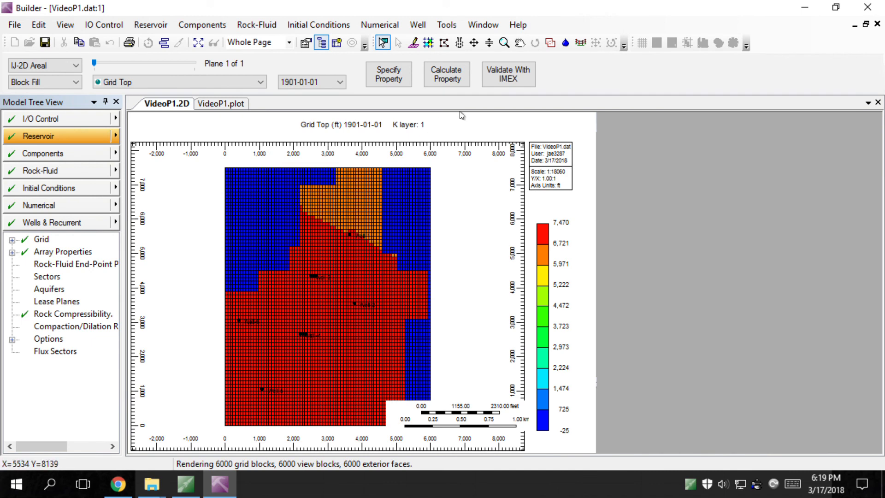
Save VideoP1.dat, run a normal IMEX simulation to termination, and load its output in Results
{"action": "left_click", "coordinate": [500, 88]}
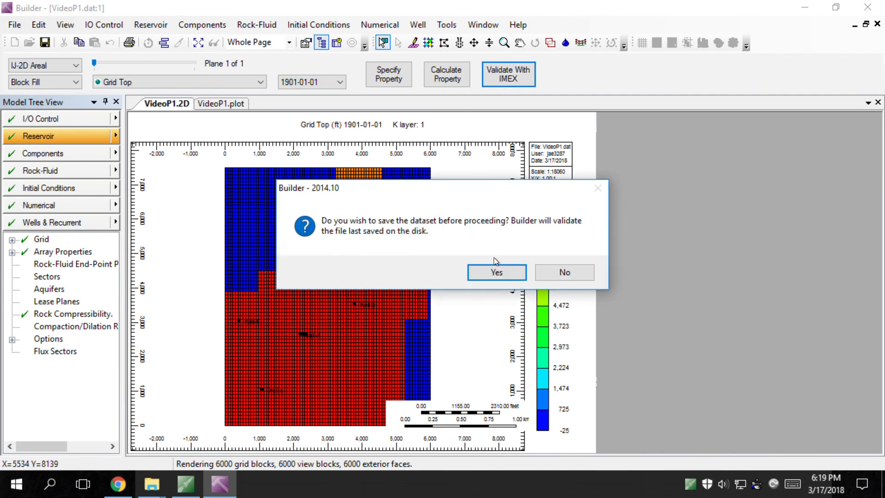
{"action": "left_click", "coordinate": [489, 275]}
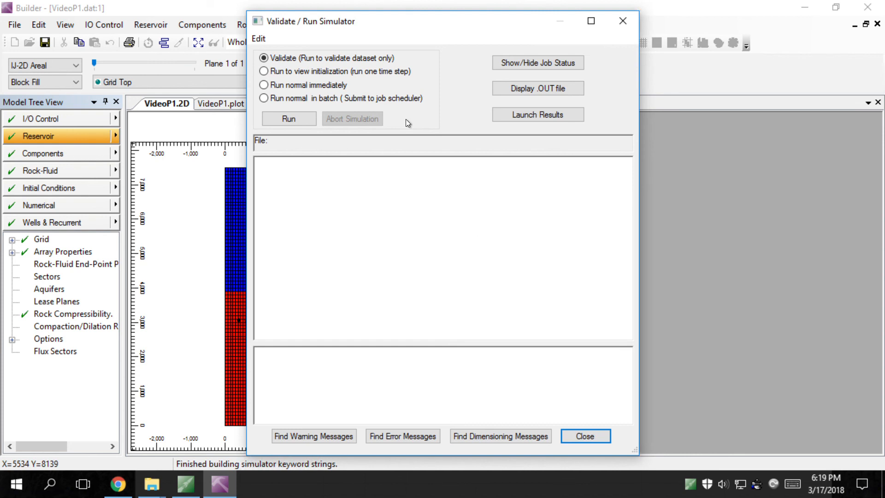
{"action": "left_click", "coordinate": [278, 85]}
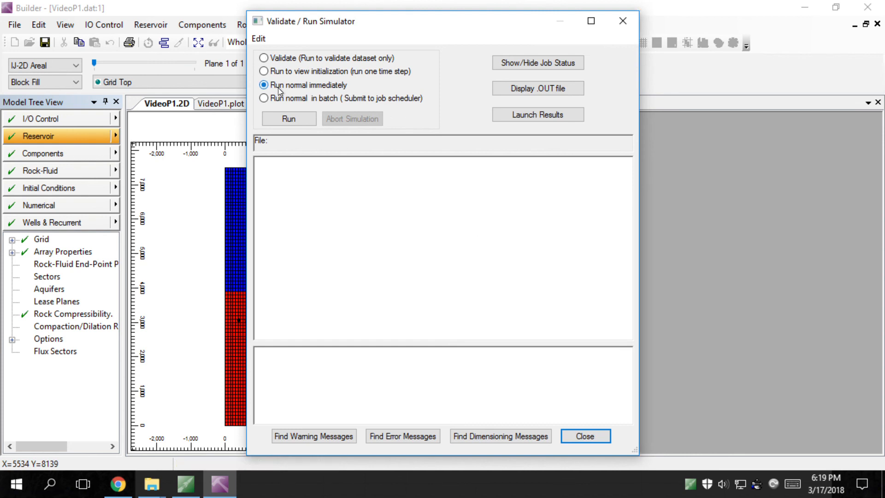
{"action": "left_click", "coordinate": [297, 118]}
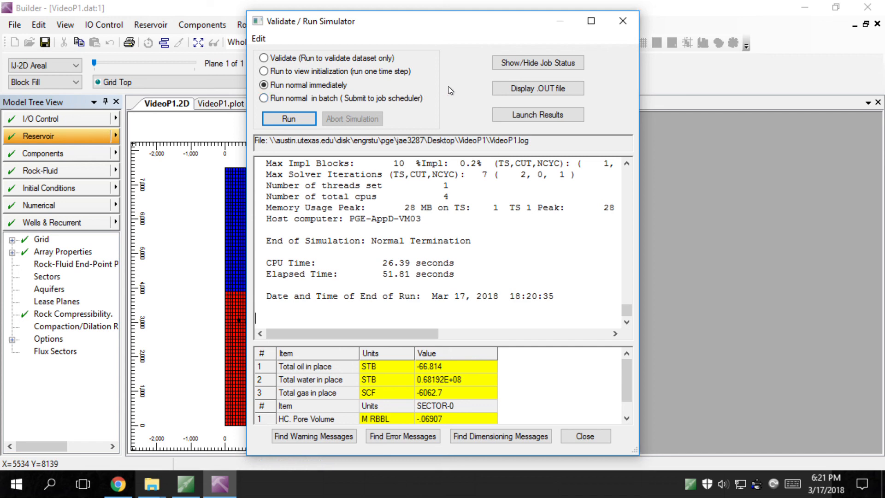
{"action": "left_click", "coordinate": [524, 118]}
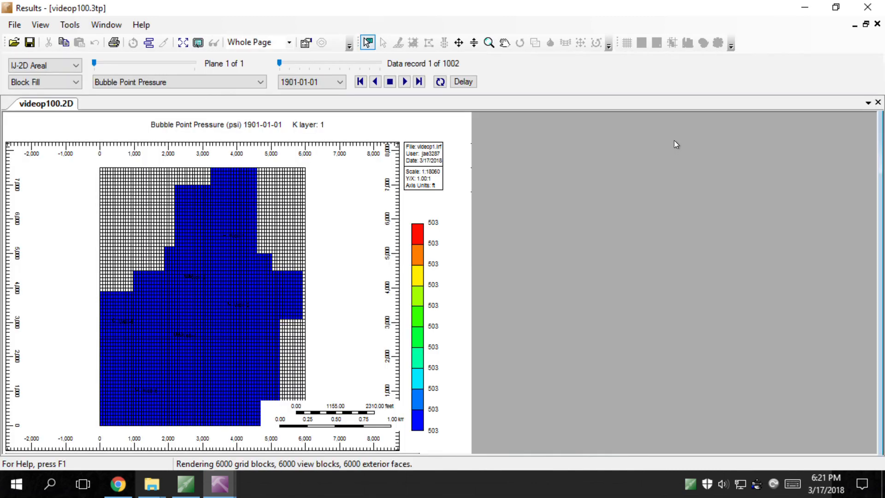
{"action": "left_click", "coordinate": [256, 88]}
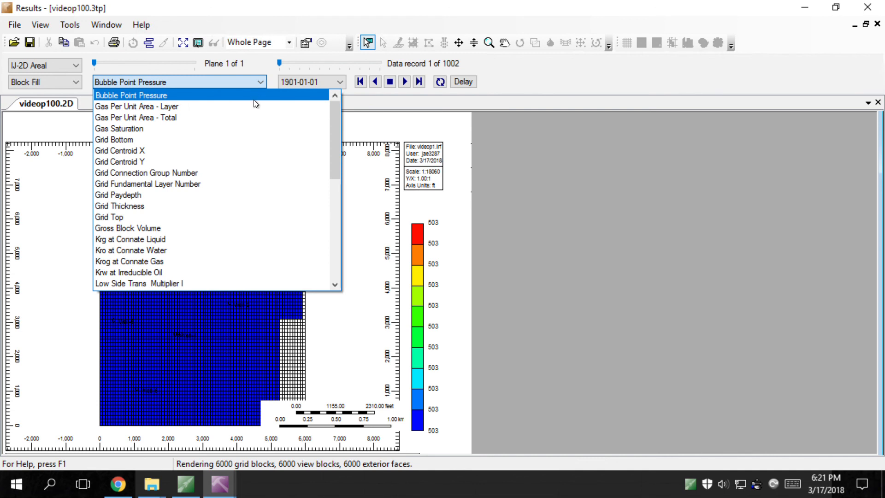
{"action": "left_click_drag", "start_coordinate": [333, 154], "coordinate": [330, 209]}
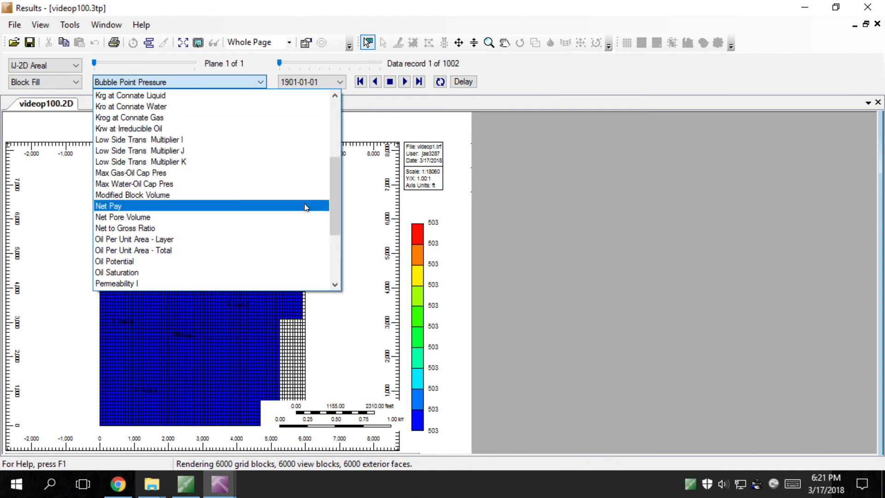
{"action": "scroll", "coordinate": [215, 213], "scroll_direction": "down", "scroll_amount": 3}
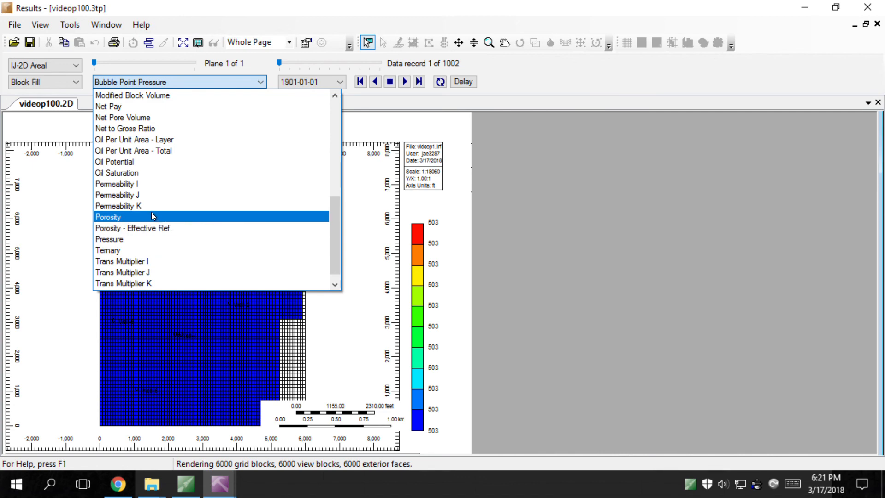
{"action": "scroll", "coordinate": [166, 195], "scroll_direction": "down", "scroll_amount": 1}
{"action": "left_click", "coordinate": [132, 228]}
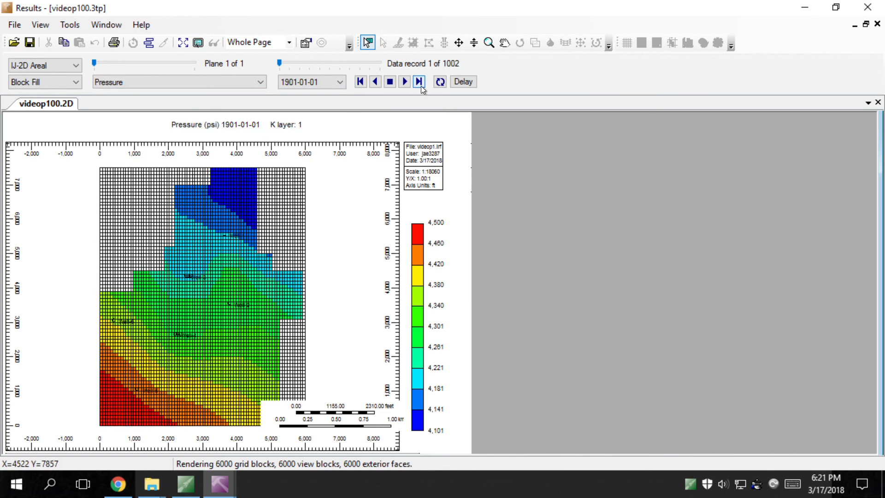
{"action": "left_click", "coordinate": [419, 83]}
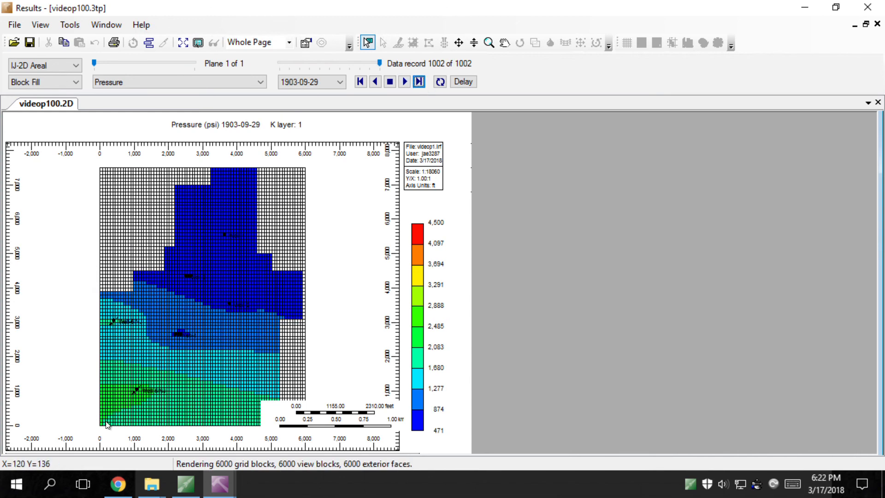
{"action": "mouse_move", "coordinate": [112, 425]}
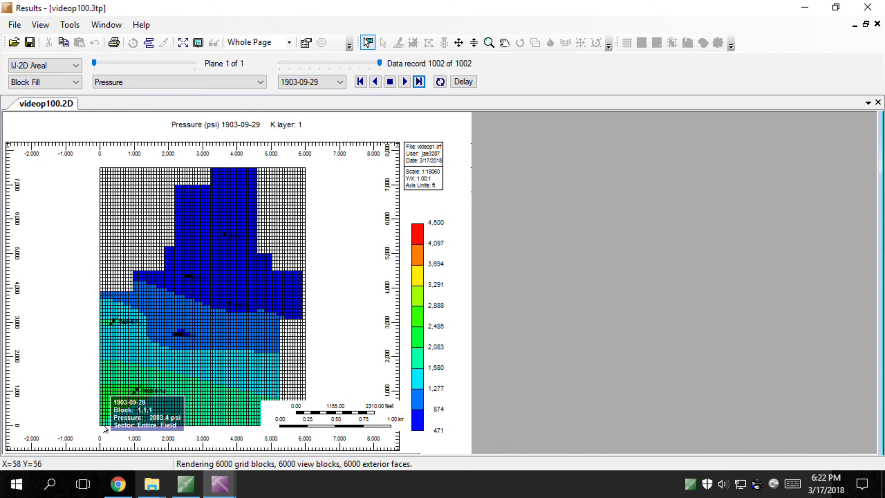